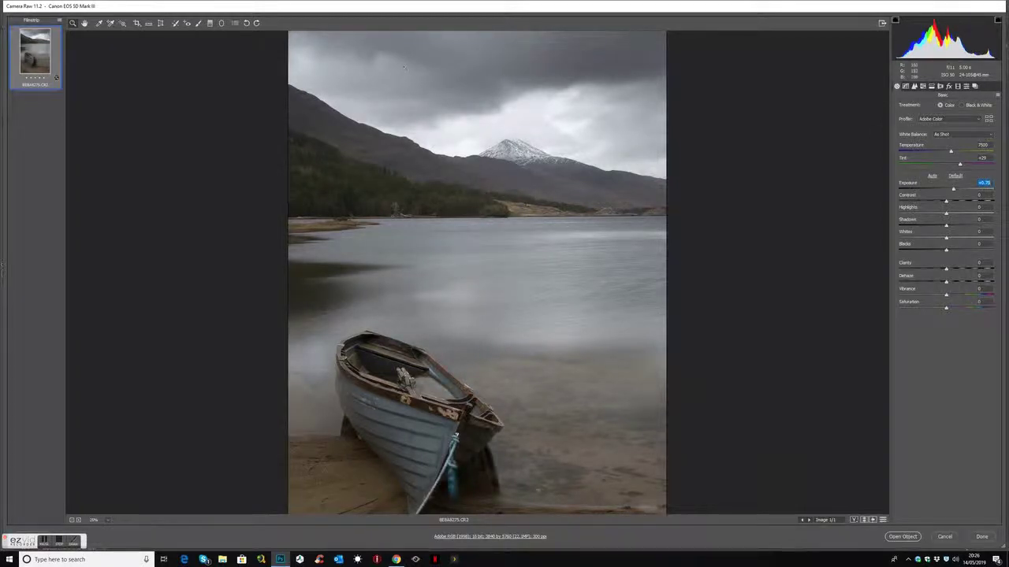
# Step: Set a custom white balance by sampling the snowy peak and the bright cloud just above the ridge
pyautogui.click(100, 24)
pyautogui.click(531, 148)
pyautogui.click(654, 157)
# Step: Enable Remove Chromatic Aberration and Enable Profile Corrections in the lens corrections
pyautogui.click(939, 86)
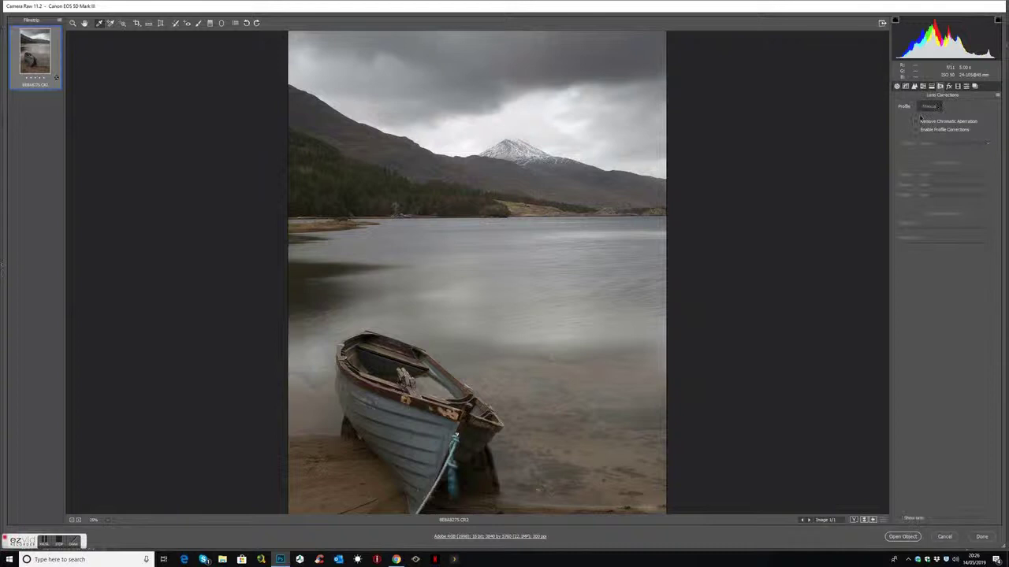
pyautogui.click(915, 121)
pyautogui.click(915, 129)
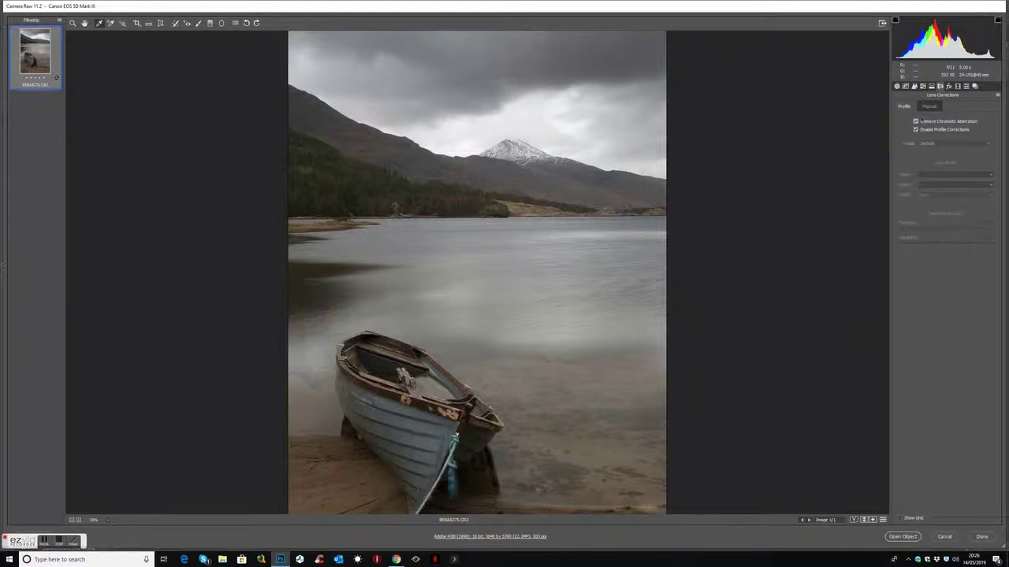
# Step: Set the sharpening Amount and Detail to 0 and the Radius to 0.5
pyautogui.click(914, 86)
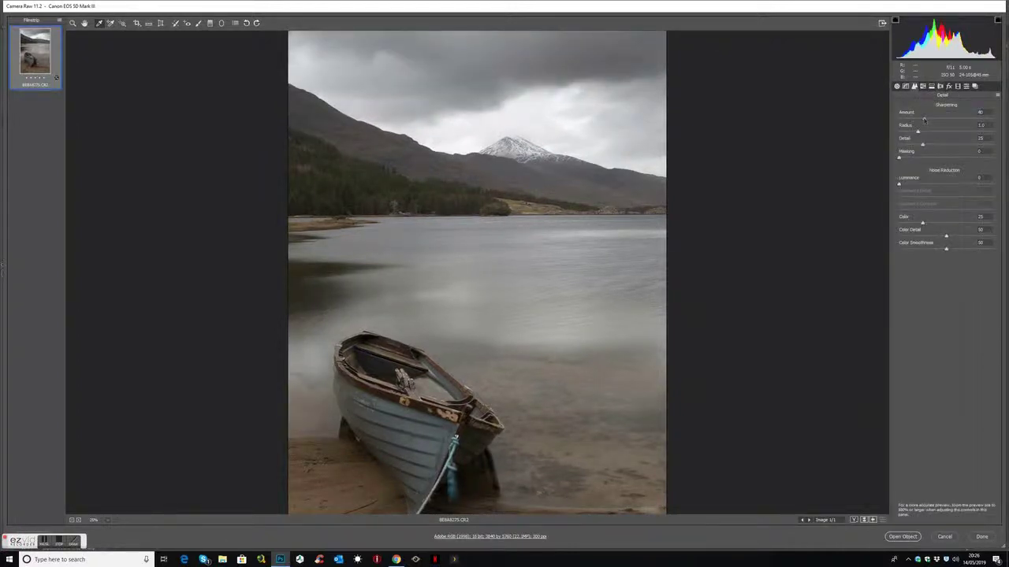
pyautogui.moveTo(923, 145); pyautogui.dragTo(897, 145)
# Step: Heal the dust spots in the sky with Spot Removal at size 12, using Visualize Spots to locate them
pyautogui.click(482, 57)
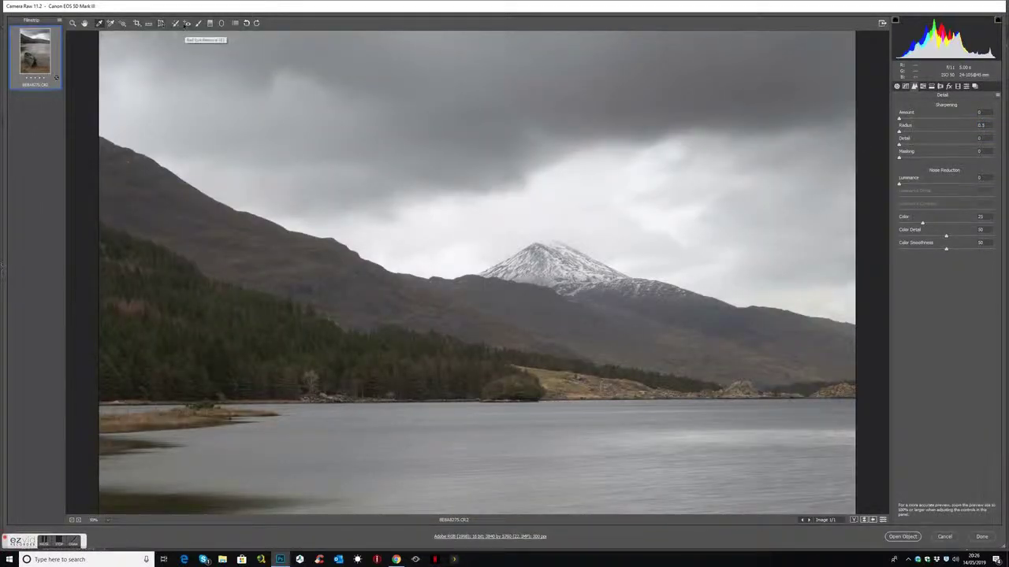
pyautogui.click(175, 23)
pyautogui.click(898, 501)
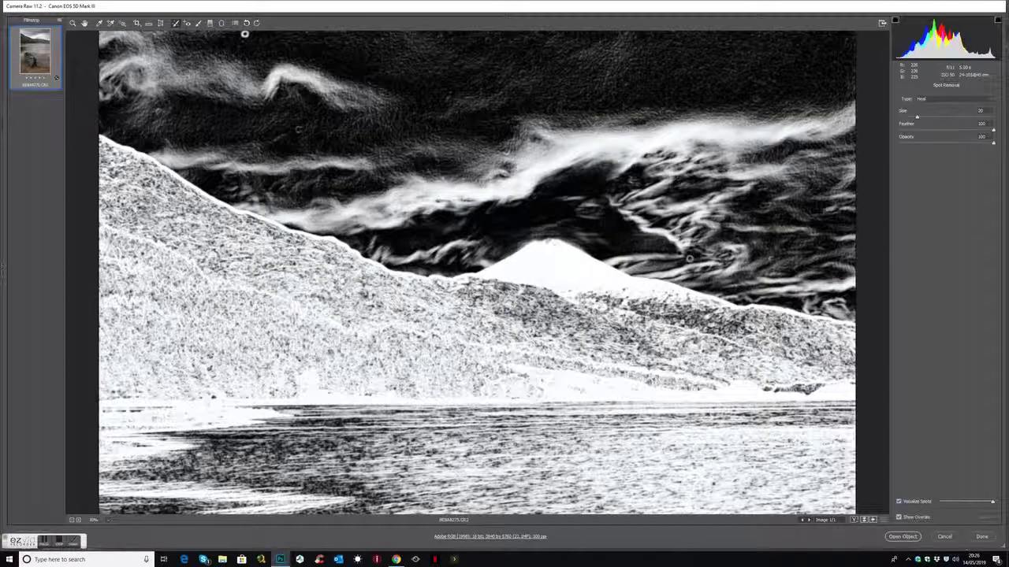
pyautogui.press('[')
pyautogui.press('[')
pyautogui.click(773, 260)
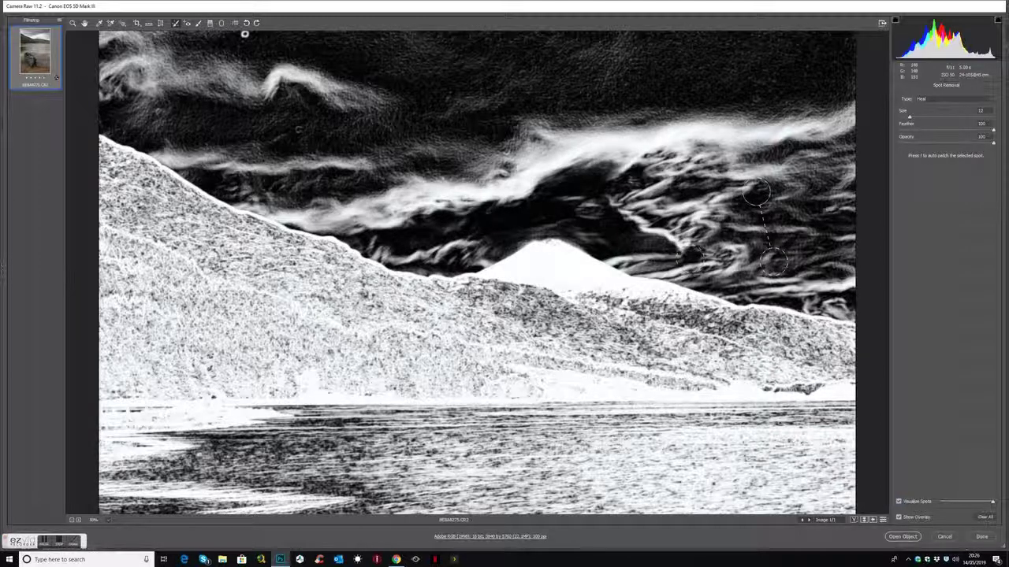
pyautogui.click(300, 130)
pyautogui.click(137, 130)
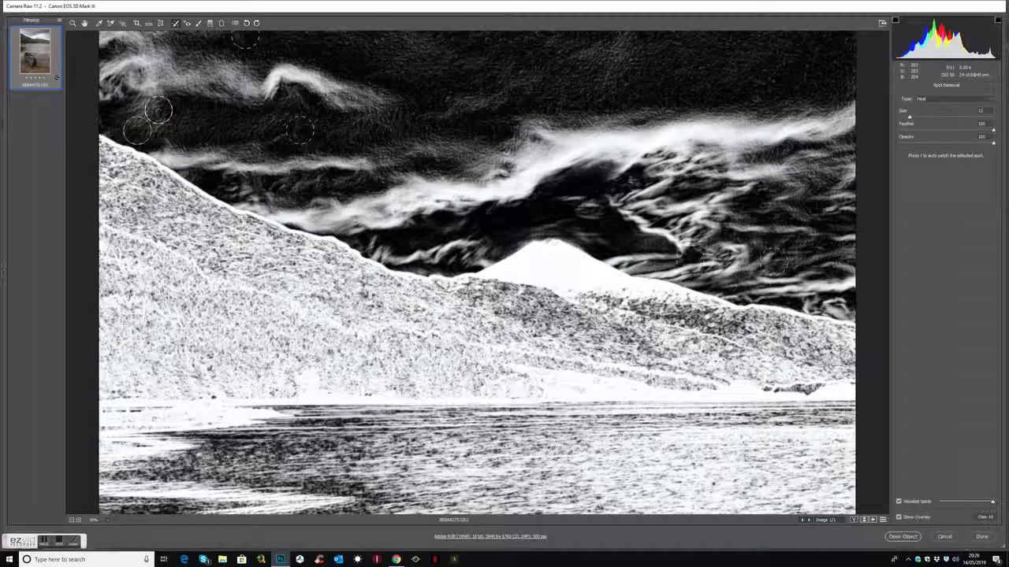
# Step: Turn off Visualize Spots and Show Overlay, then leave Spot Removal with the whole photo in view
pyautogui.click(899, 501)
pyautogui.click(898, 517)
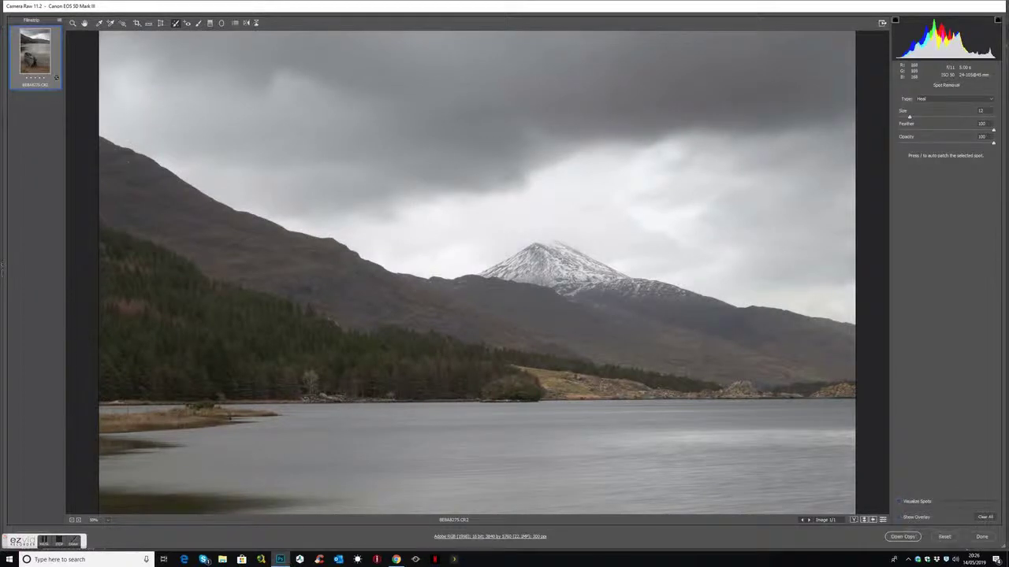
pyautogui.hotkey('ctrl', '0')
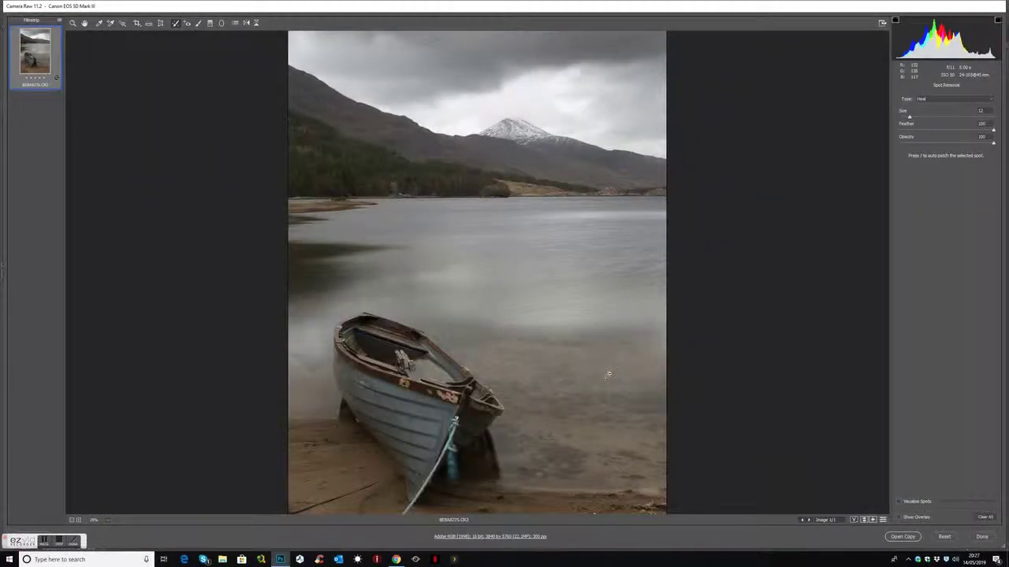
pyautogui.click(84, 23)
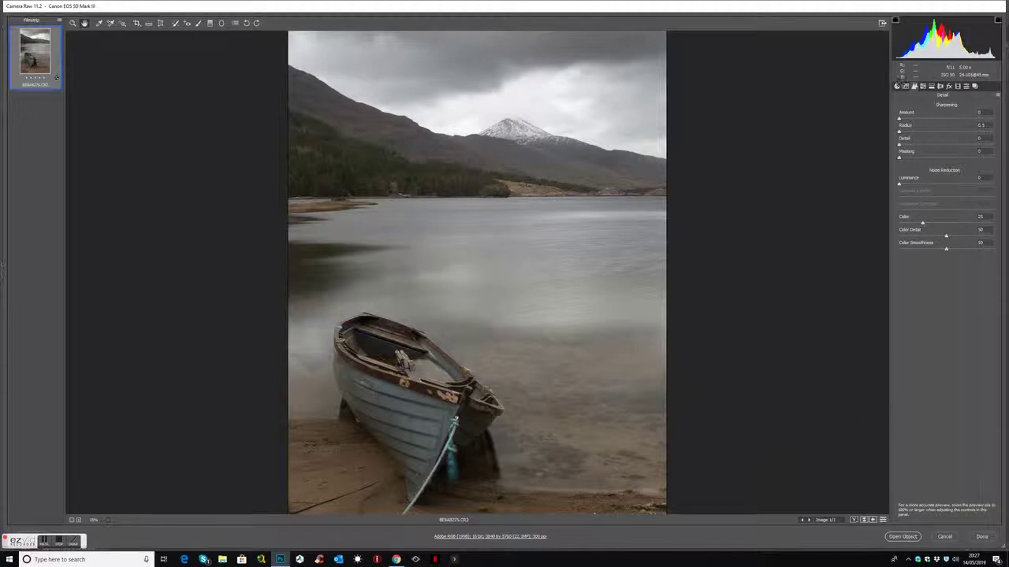
# Step: Raise the photo's Saturation to +11 in the basic adjustments
pyautogui.click(897, 86)
pyautogui.moveTo(946, 309); pyautogui.dragTo(951, 309)
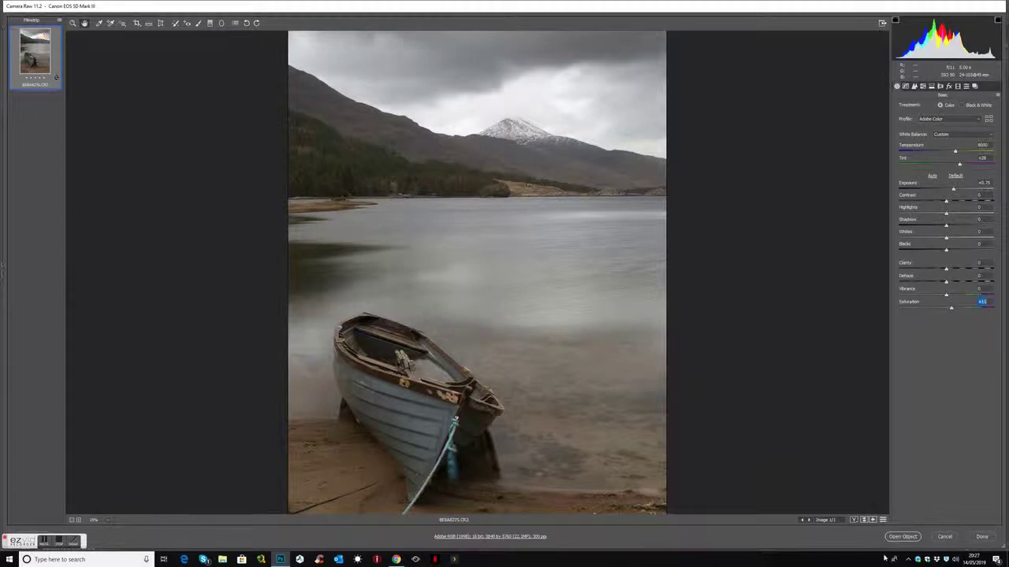
# Step: Set the output depth to 16 Bits/Channel with smart objects enabled, and open the photo in Photoshop as a smart object
pyautogui.click(531, 539)
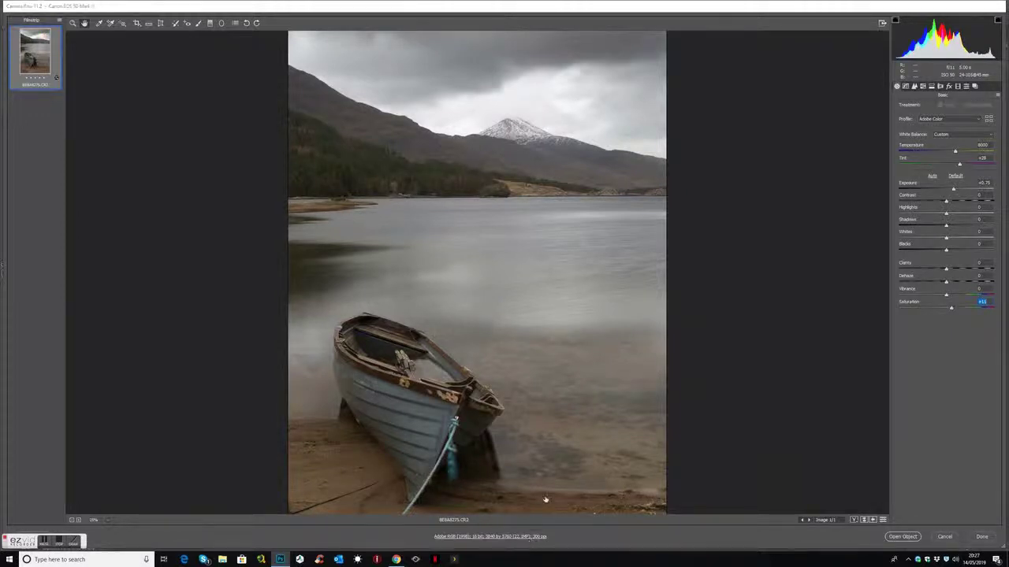
pyautogui.click(544, 164)
pyautogui.click(549, 167)
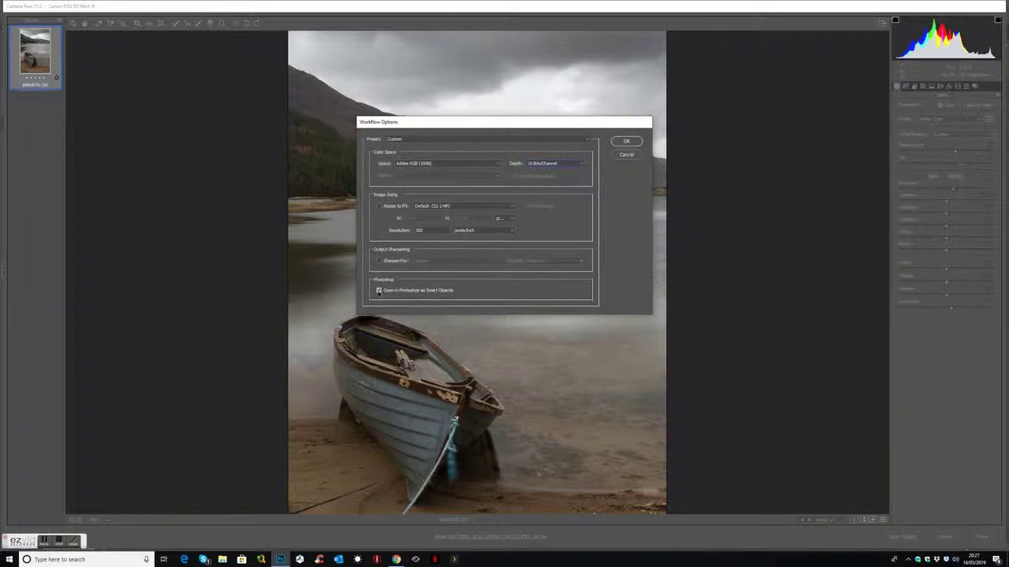
pyautogui.click(625, 141)
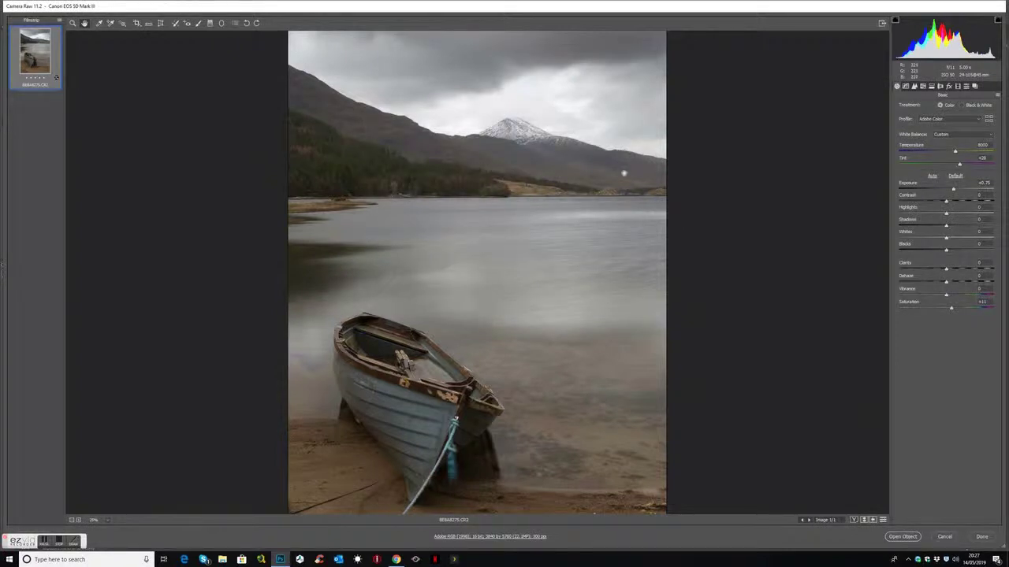
pyautogui.click(913, 539)
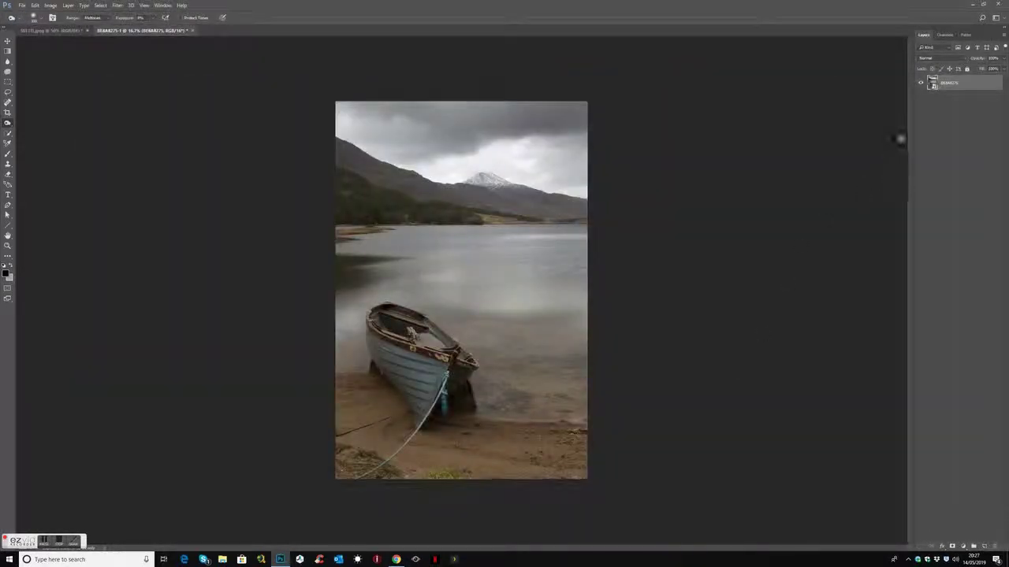
# Step: Duplicate the boat photo layer as an independent smart object with New Smart Object via Copy
pyautogui.rightClick(953, 84)
pyautogui.click(941, 72)
pyautogui.rightClick(956, 83)
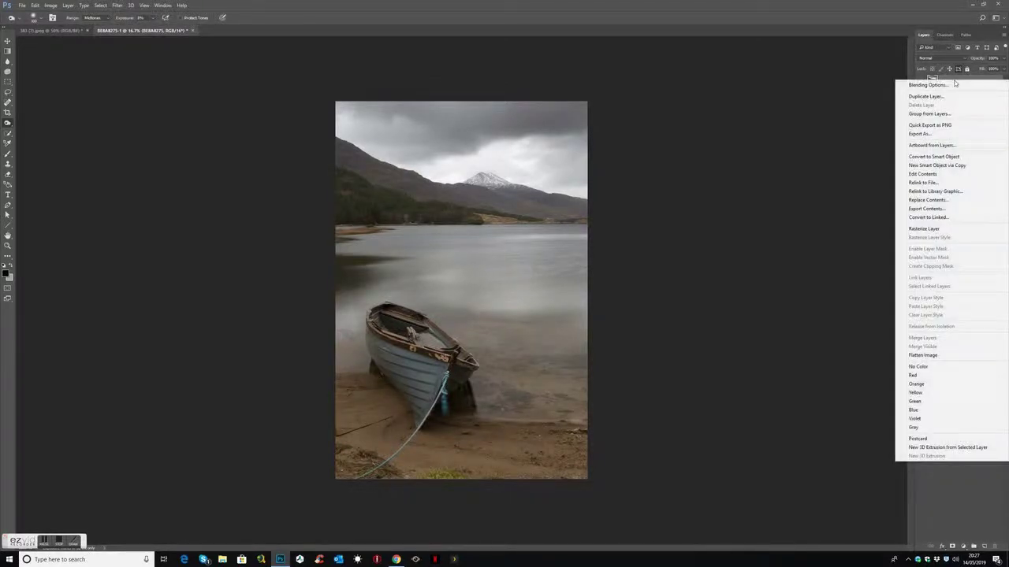
pyautogui.click(938, 165)
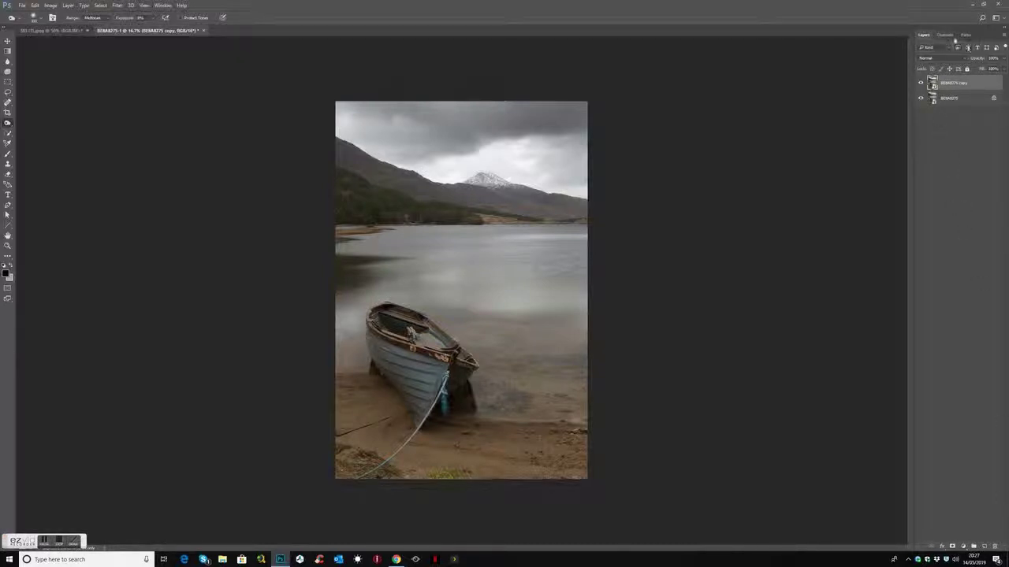
# Step: Run the Create All Luminosity Masks action from the PHLEARN Luminosity Masks set to generate the mask channels
pyautogui.click(945, 34)
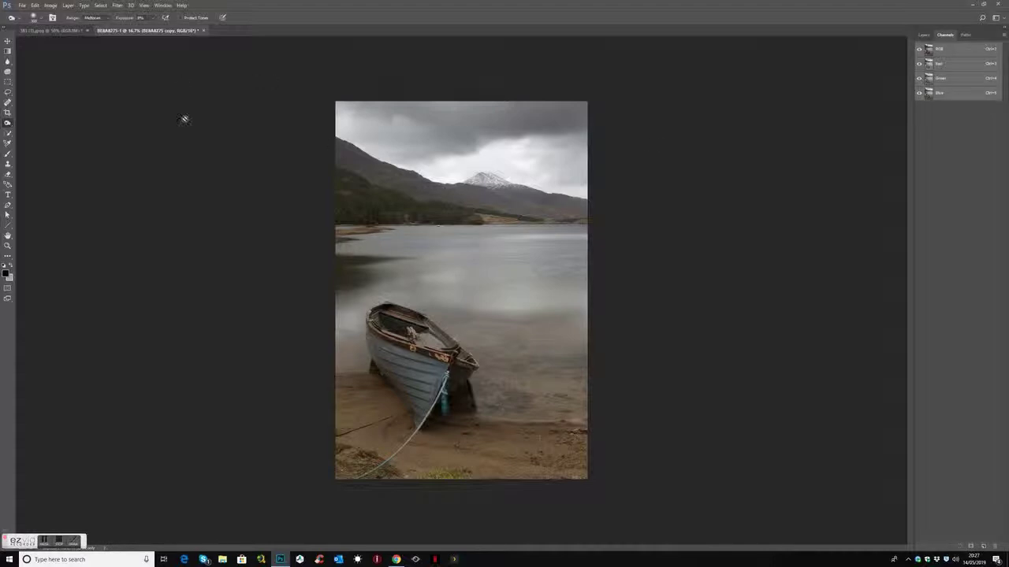
pyautogui.click(119, 5)
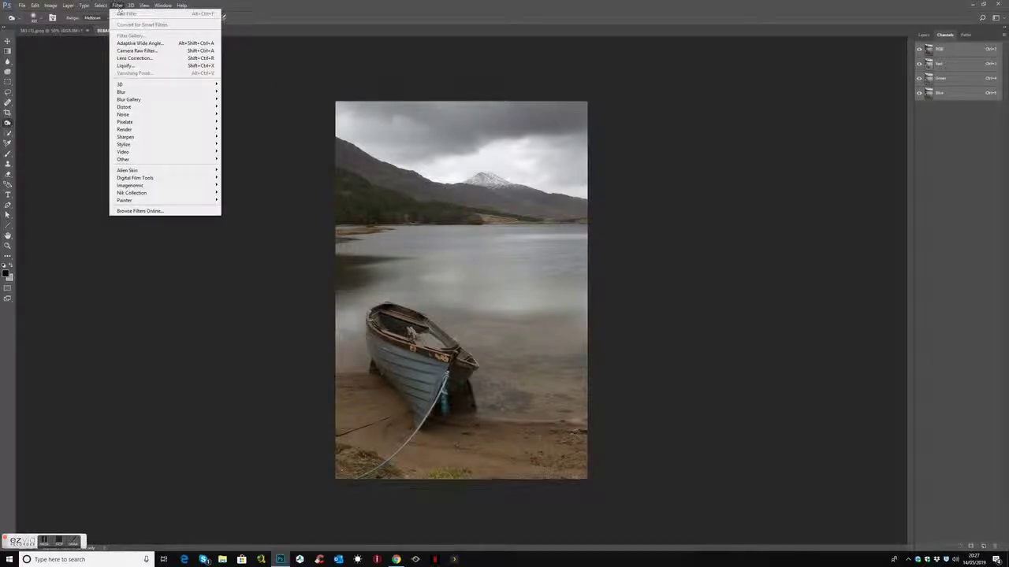
pyautogui.moveTo(163, 5)
pyautogui.click(169, 58)
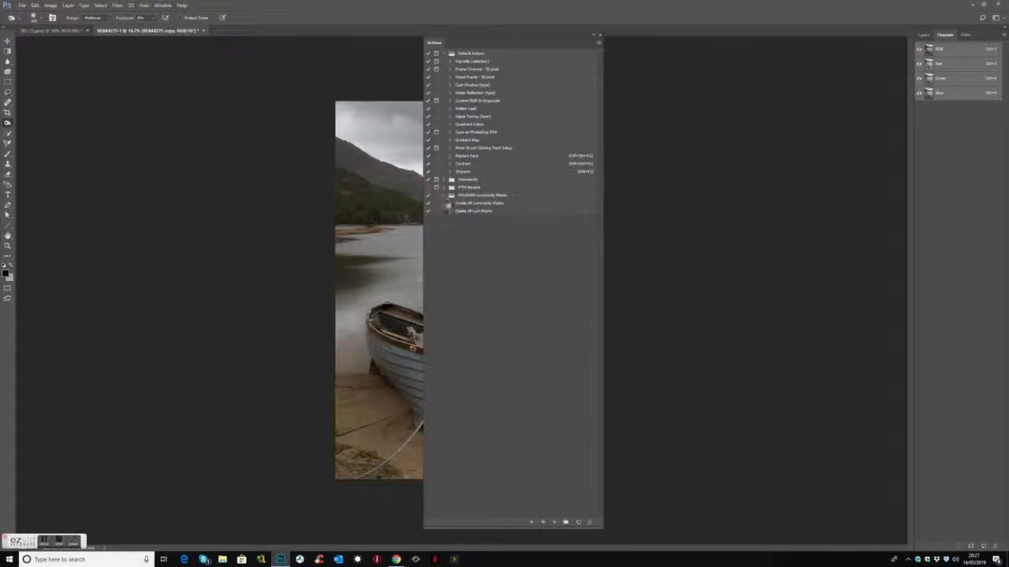
pyautogui.click(461, 203)
pyautogui.click(556, 522)
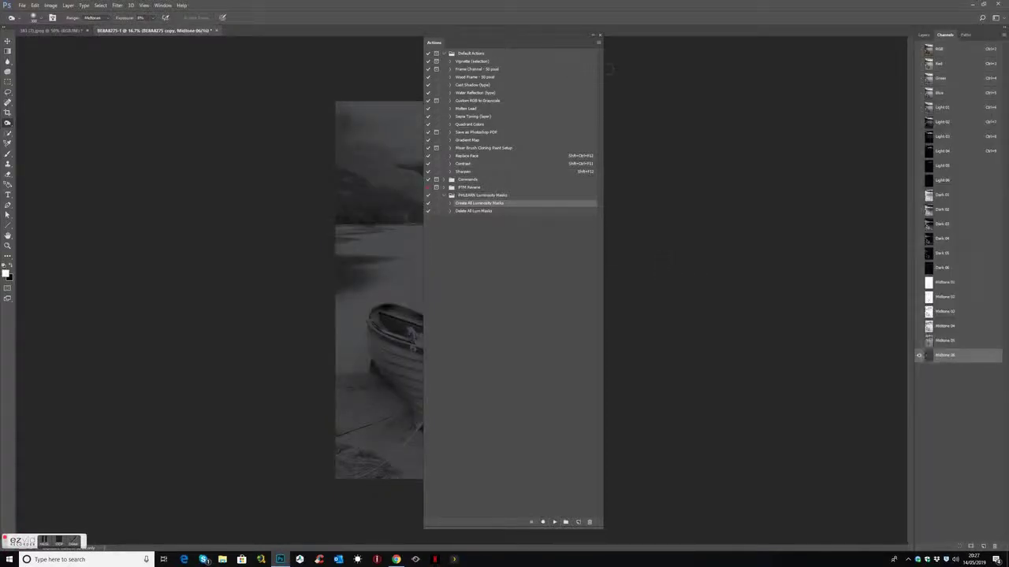
pyautogui.click(600, 35)
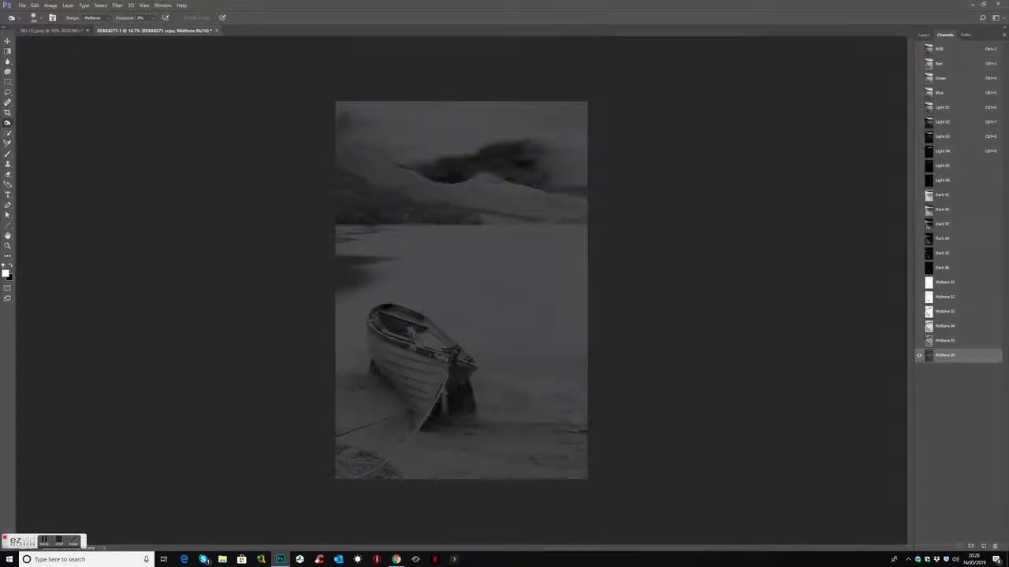
# Step: Examine the Midtone 06, Light 03 to Light 01 and Dark 03 to Dark 01 mask channels around the mountain and sky
pyautogui.scroll(3, 484, 175)
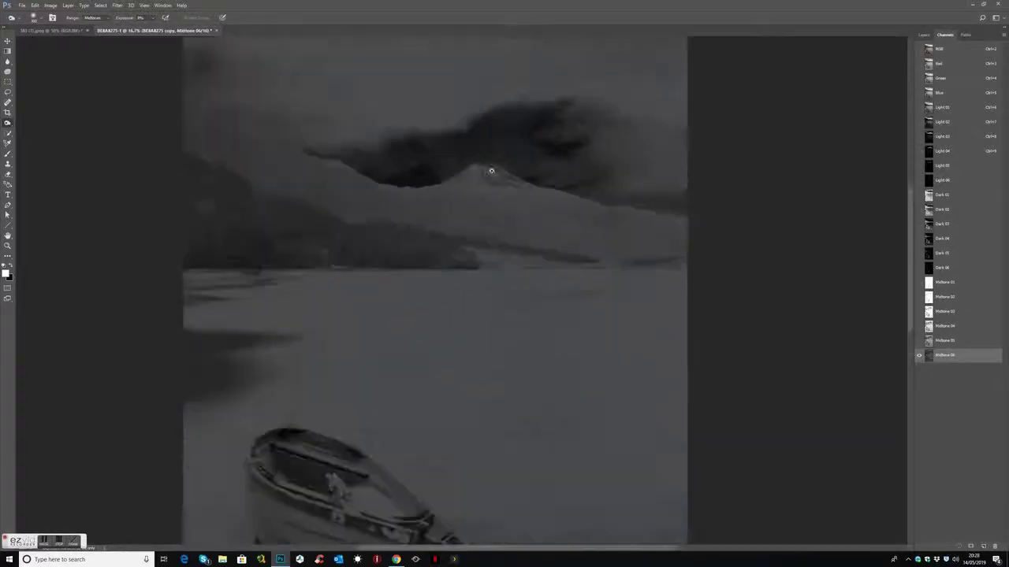
pyautogui.scroll(1, 491, 172)
pyautogui.moveTo(507, 173); pyautogui.dragTo(505, 348)
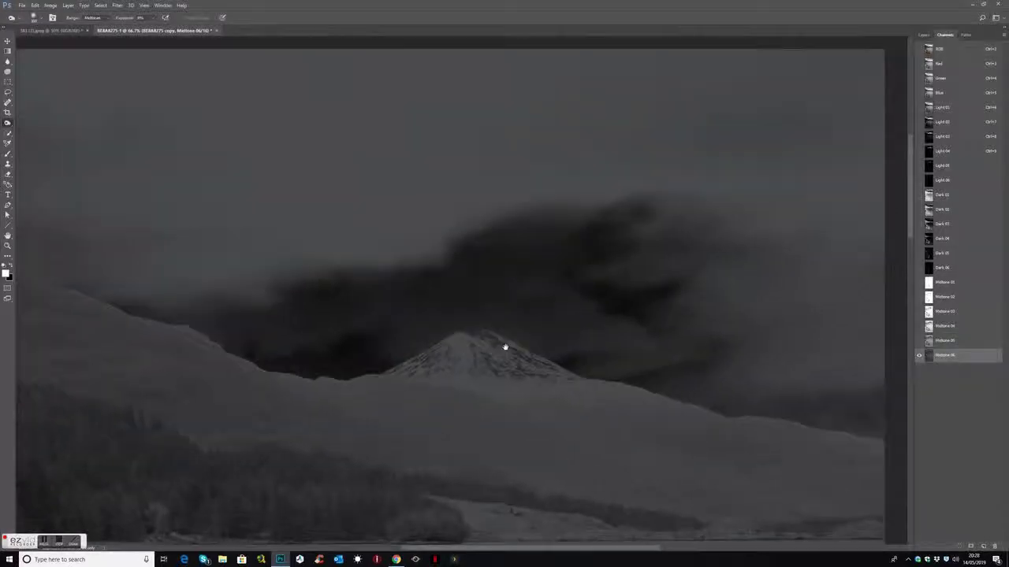
pyautogui.scroll(-1, 534, 326)
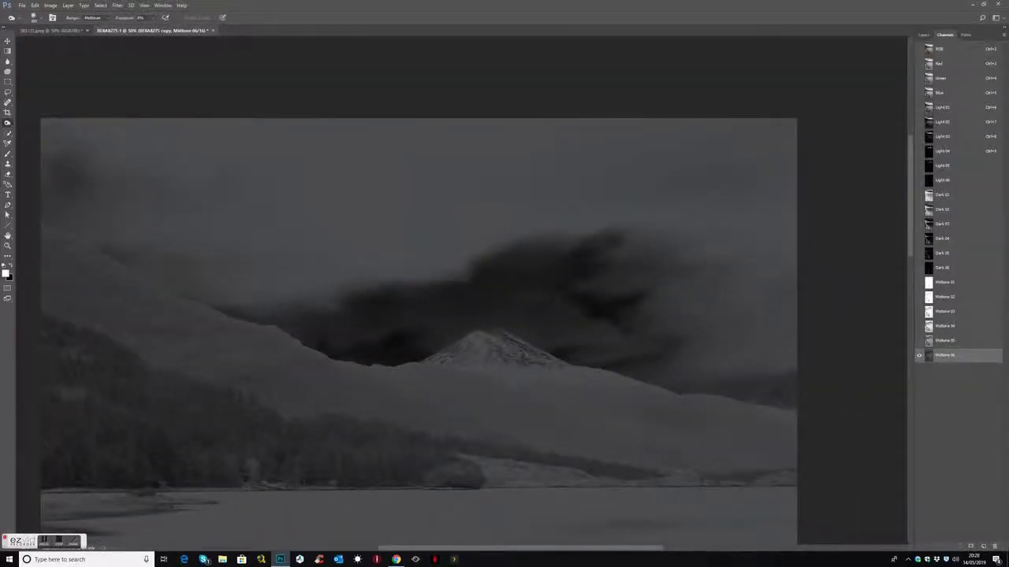
pyautogui.click(928, 136)
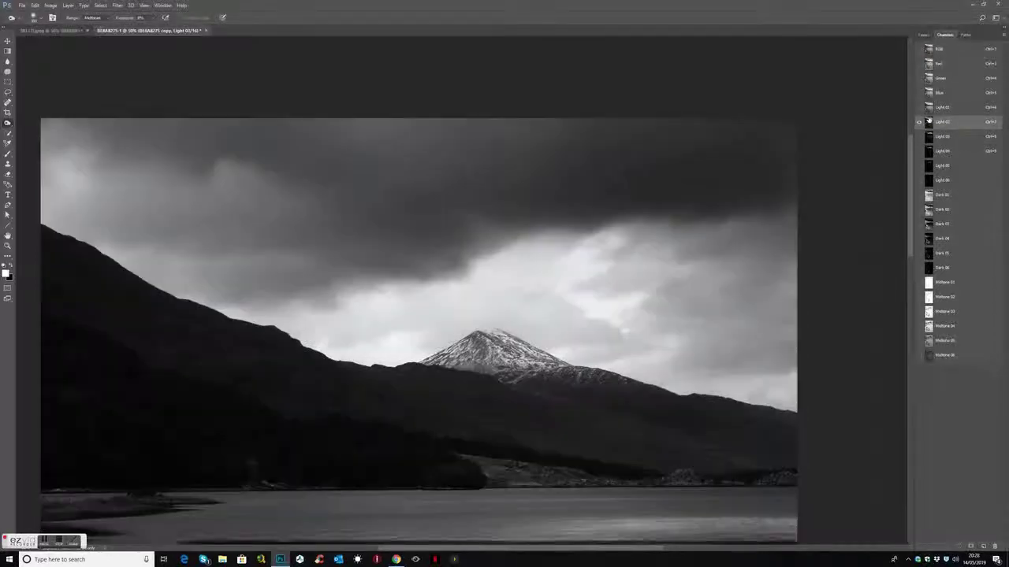
pyautogui.click(928, 120)
pyautogui.click(928, 108)
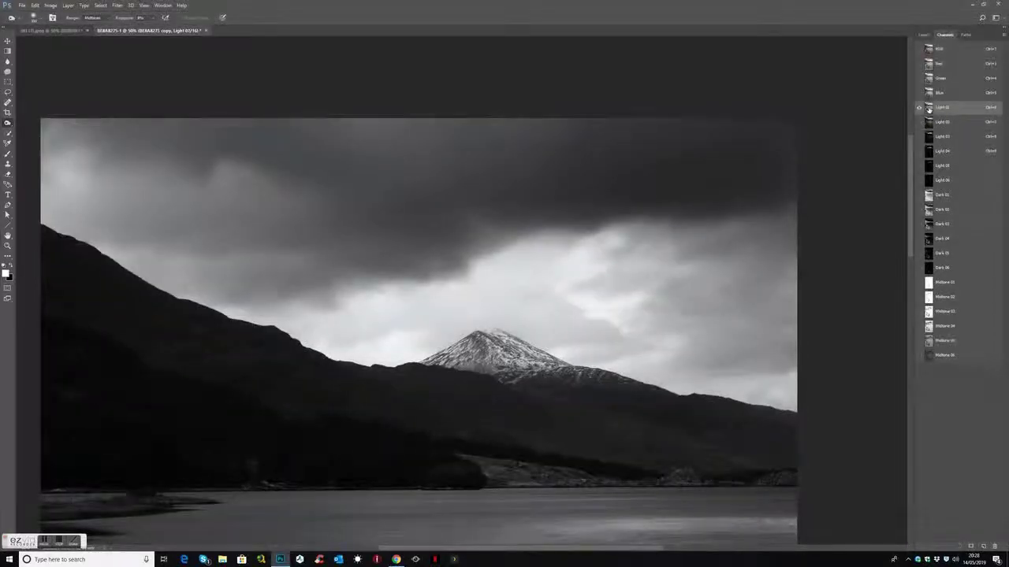
pyautogui.click(930, 210)
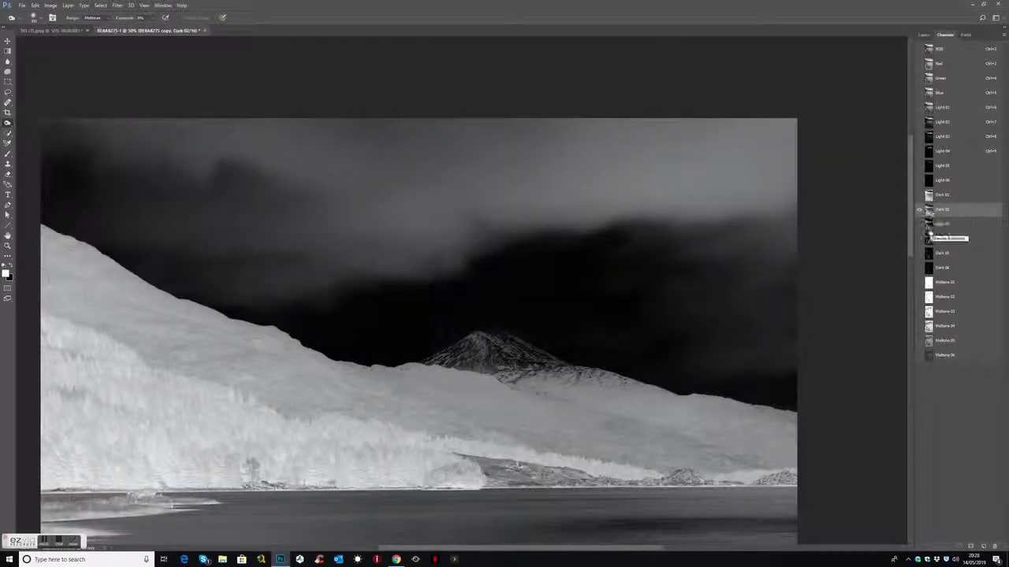
pyautogui.click(929, 226)
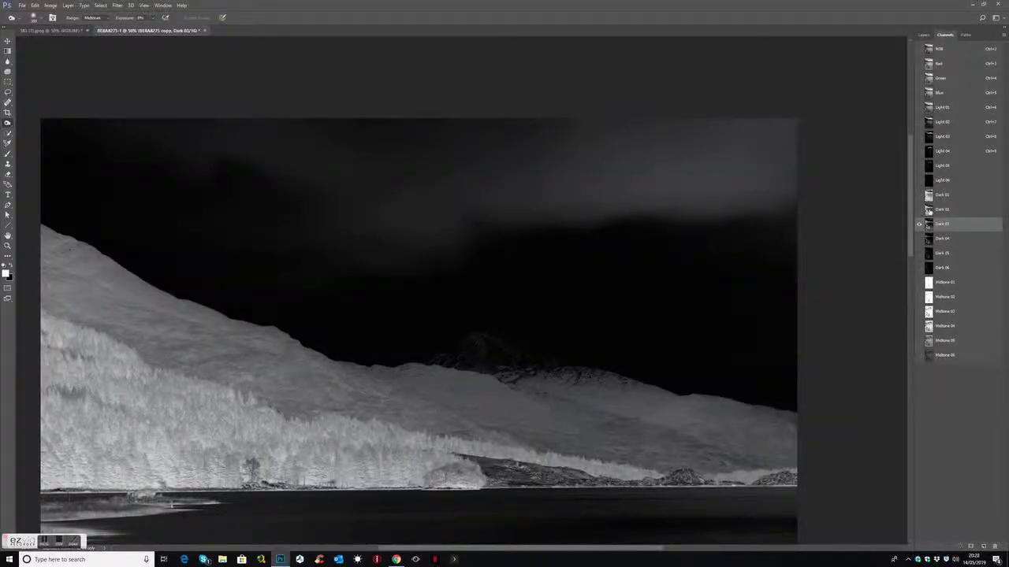
pyautogui.click(928, 209)
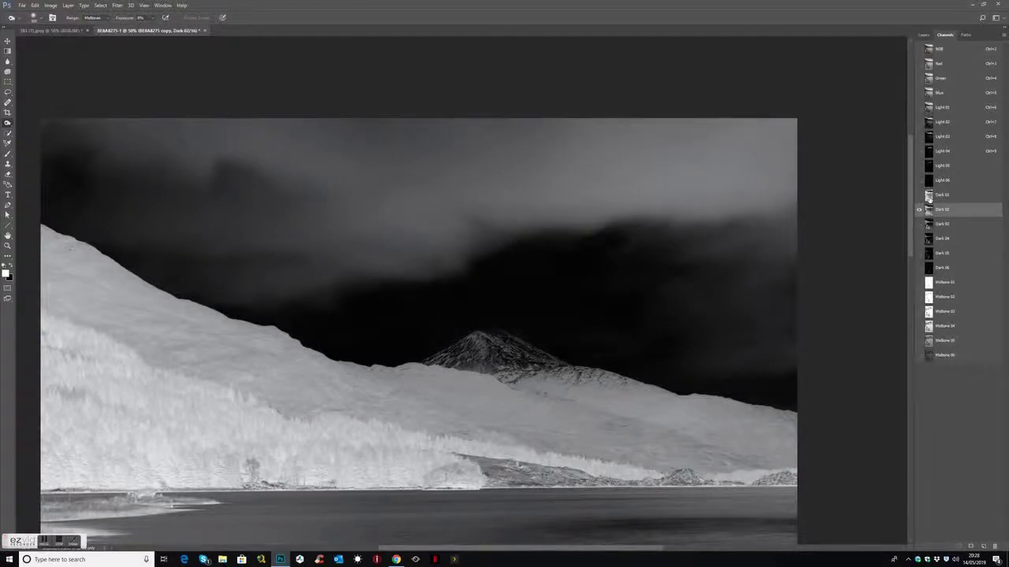
pyautogui.click(928, 197)
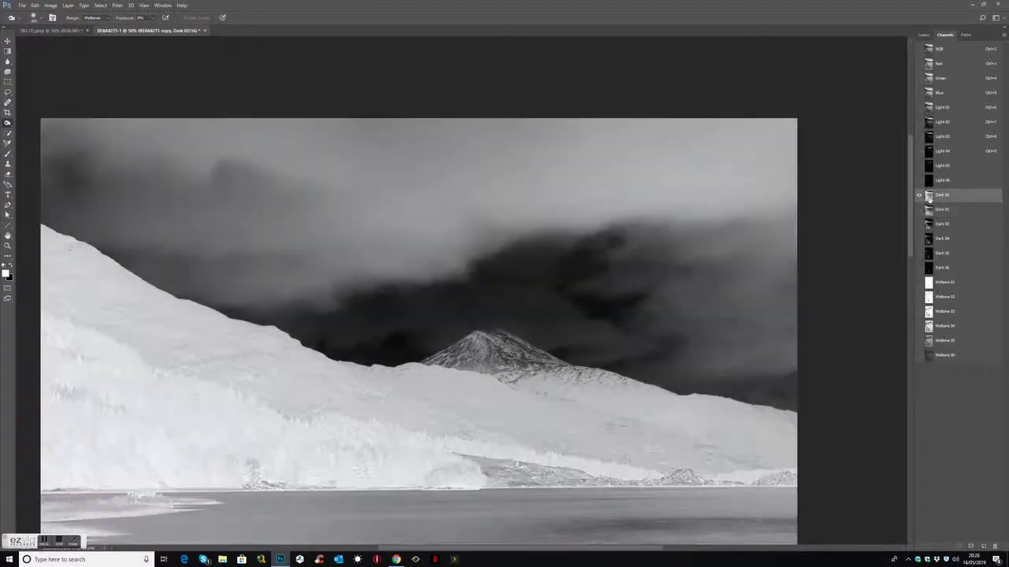
# Step: Load the Dark 01 luminosity mask as a selection and display it over the full-colour image
pyautogui.keyDown('ctrl'); pyautogui.click(929, 197); pyautogui.keyUp('ctrl')
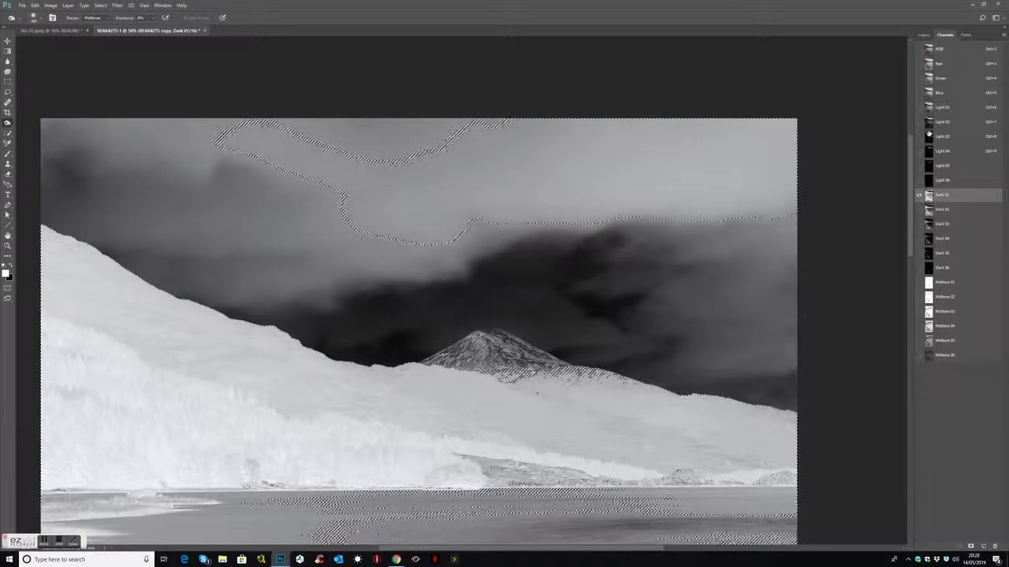
pyautogui.press('`')
pyautogui.click(918, 195)
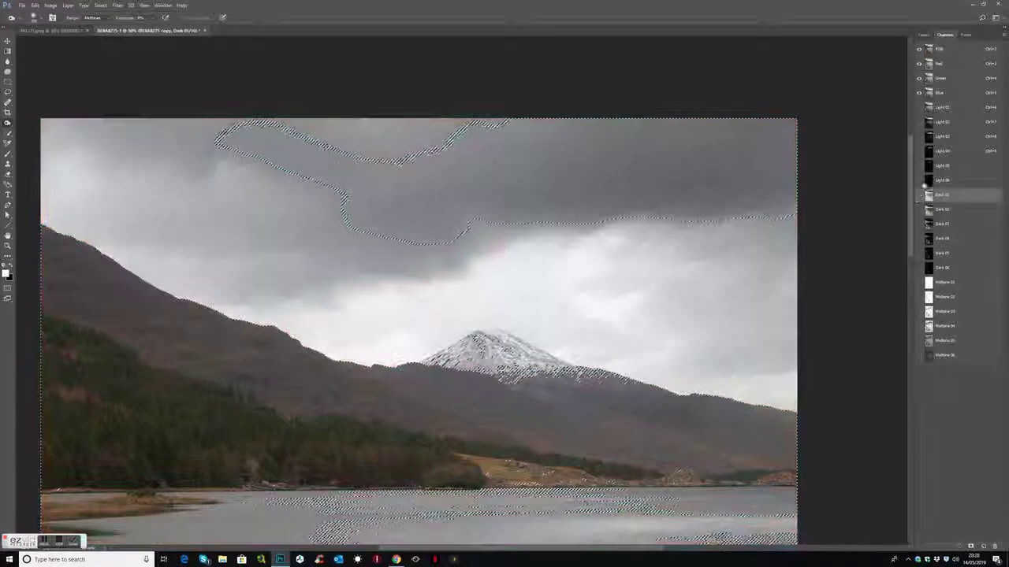
# Step: Add a white layer mask to the copied smart object layer
pyautogui.click(923, 35)
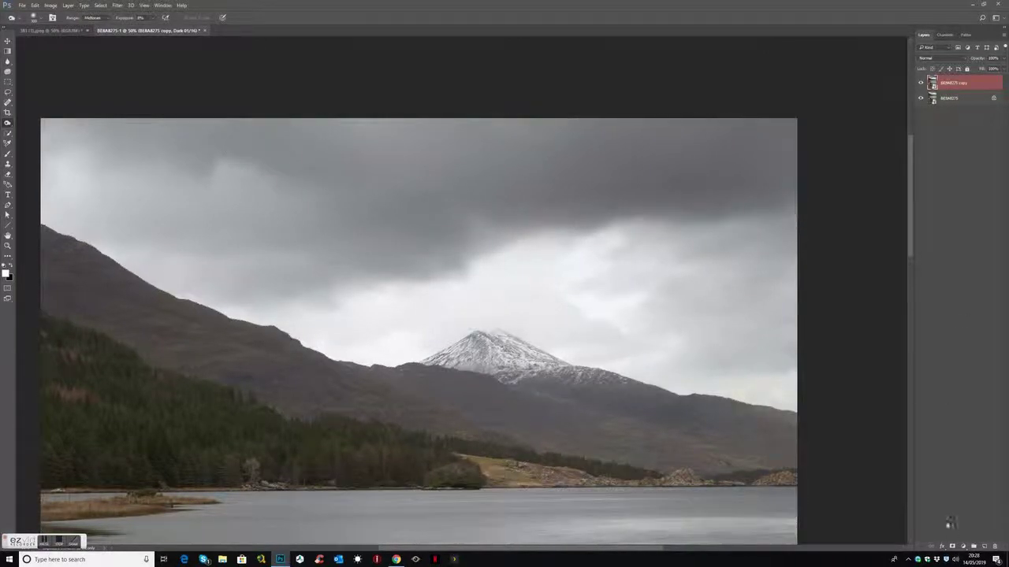
pyautogui.click(952, 547)
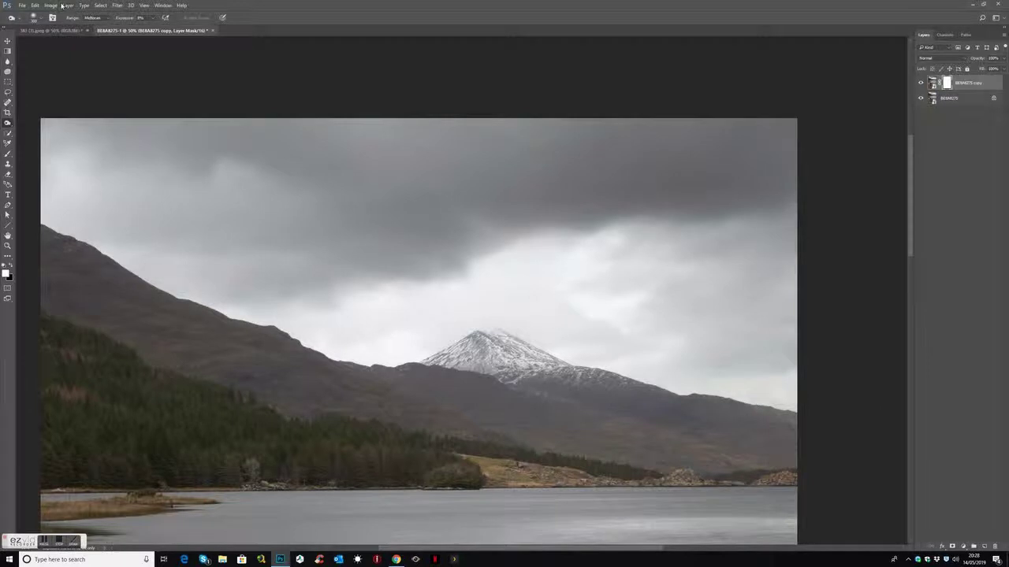
# Step: Fill the copied layer's mask with black at 100% opacity in Normal mode
pyautogui.click(35, 5)
pyautogui.click(49, 126)
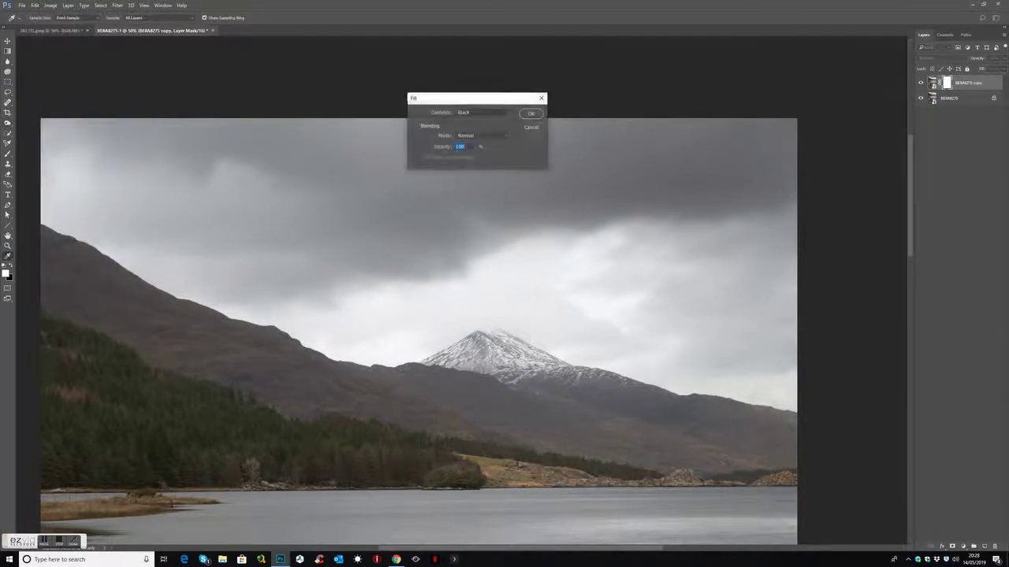
pyautogui.click(530, 111)
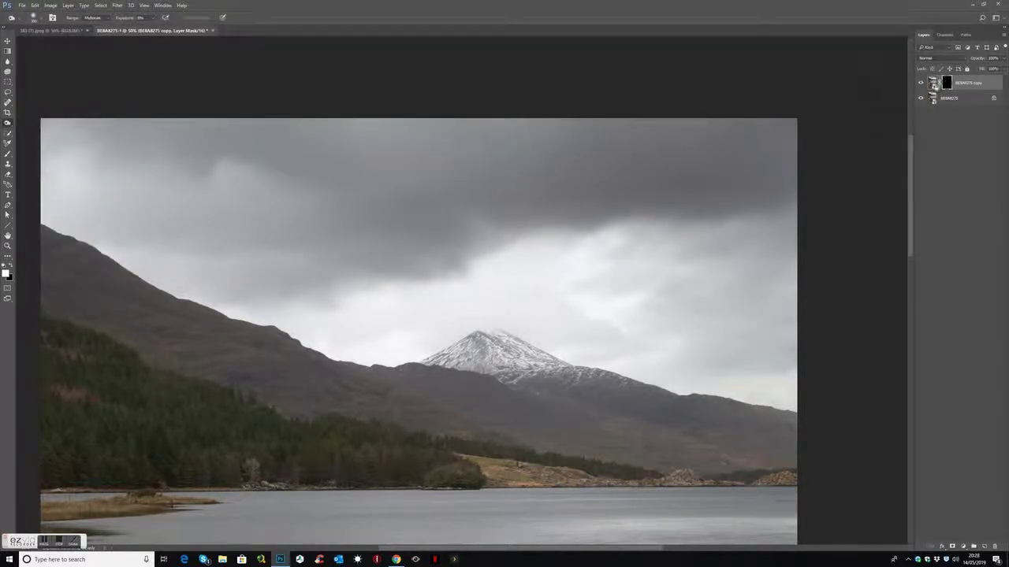
# Step: Reopen the copied smart object in Camera Raw and apply Exposure +0.63, Shadows -48, Blacks -68 and Clarity +27
pyautogui.click(931, 84)
pyautogui.keyDown('shift'); pyautogui.click(947, 84); pyautogui.keyUp('shift')
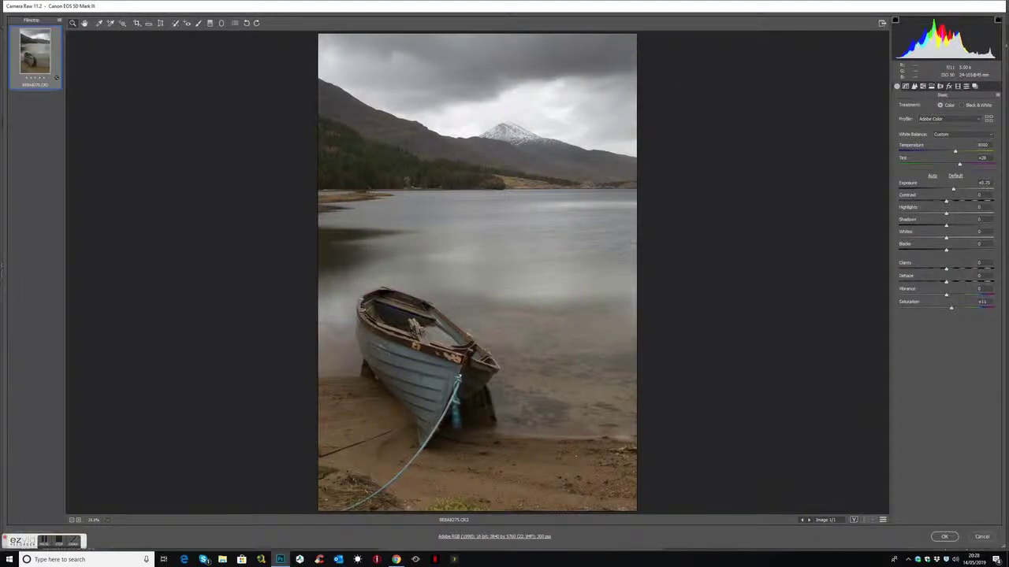
pyautogui.moveTo(947, 251); pyautogui.dragTo(960, 271)
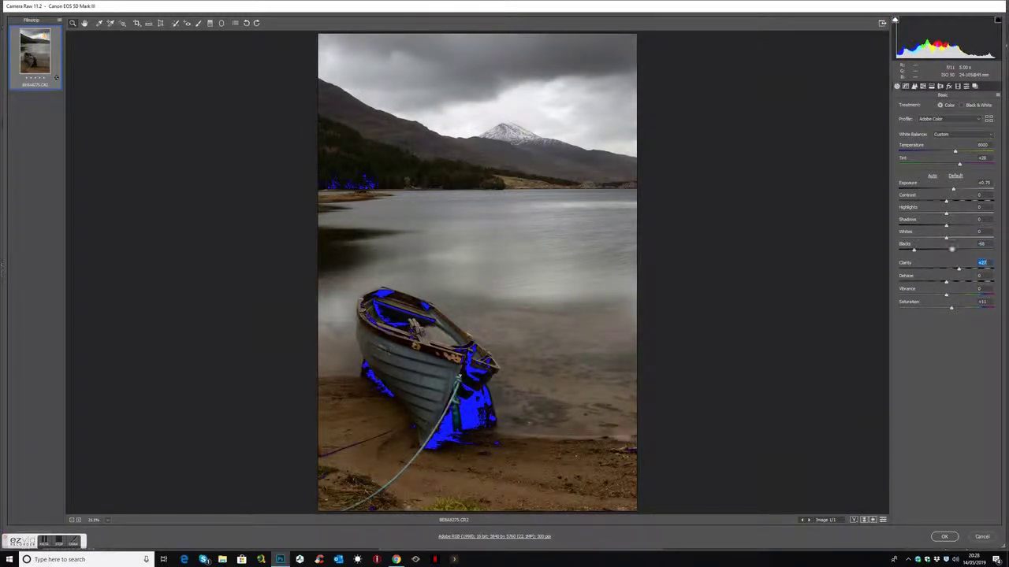
pyautogui.moveTo(946, 227); pyautogui.dragTo(919, 241)
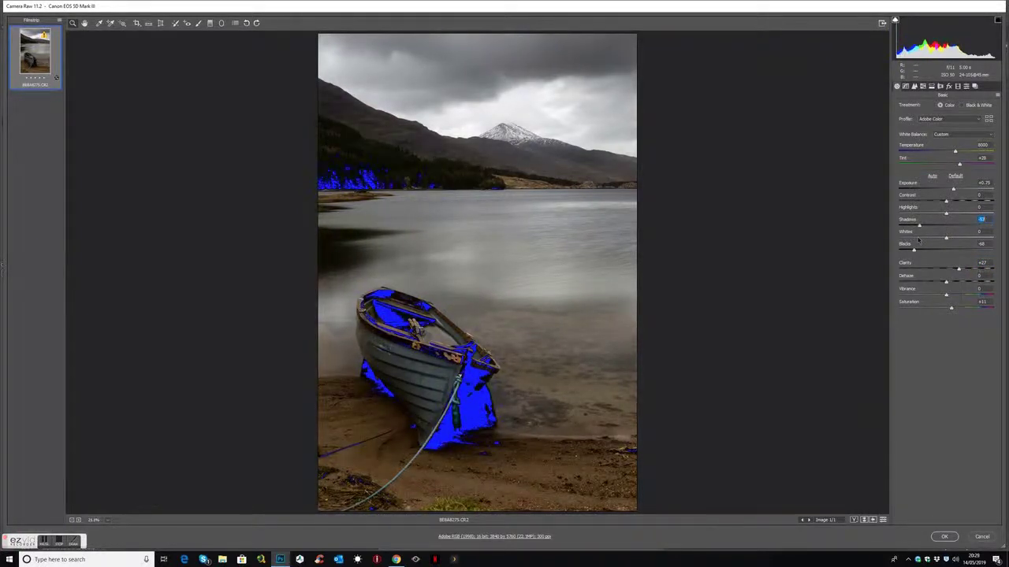
pyautogui.click(952, 190)
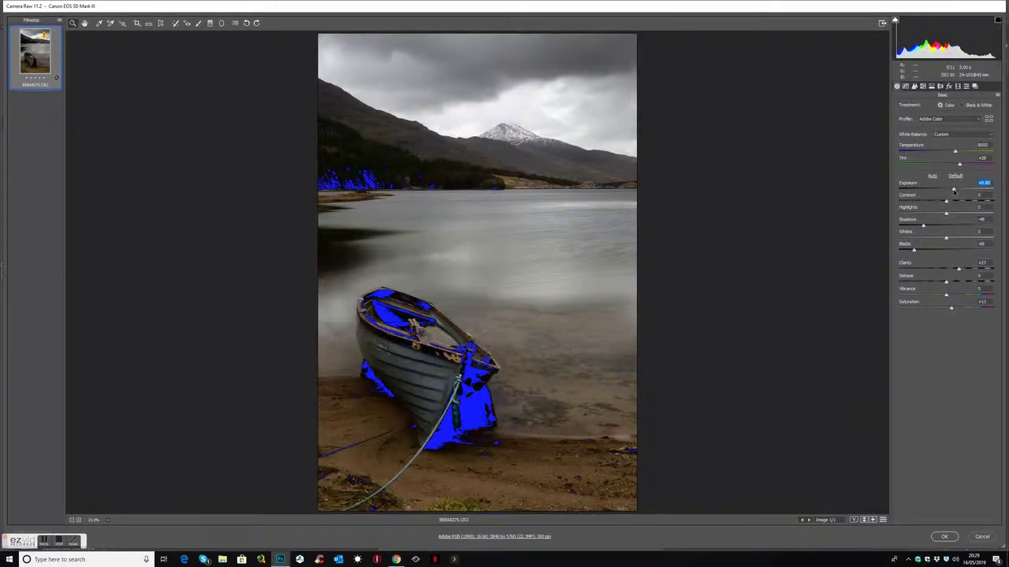
pyautogui.click(945, 536)
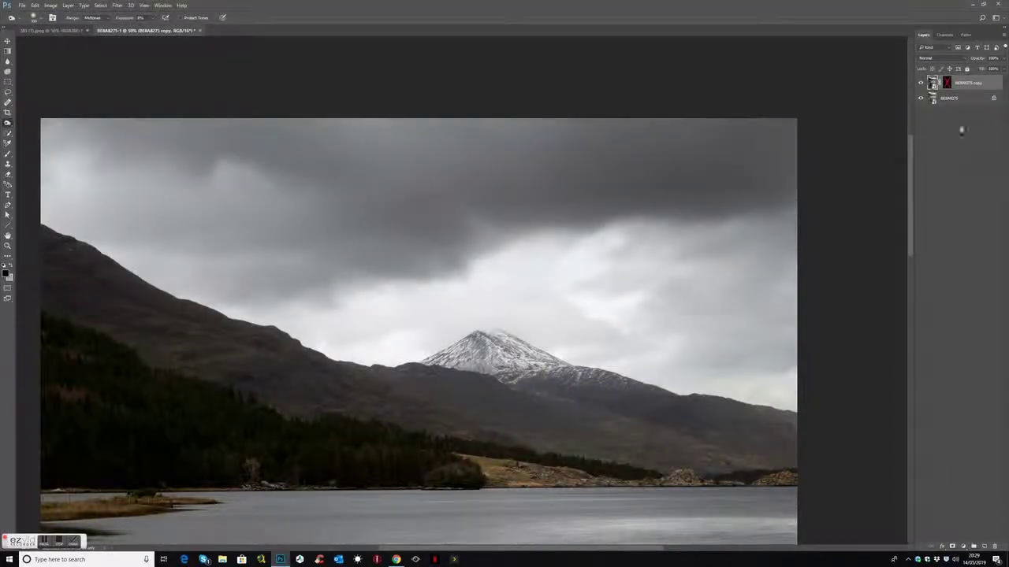
# Step: Check the copied layer's black mask on its own, return to the image and target the mask
pyautogui.click(948, 84)
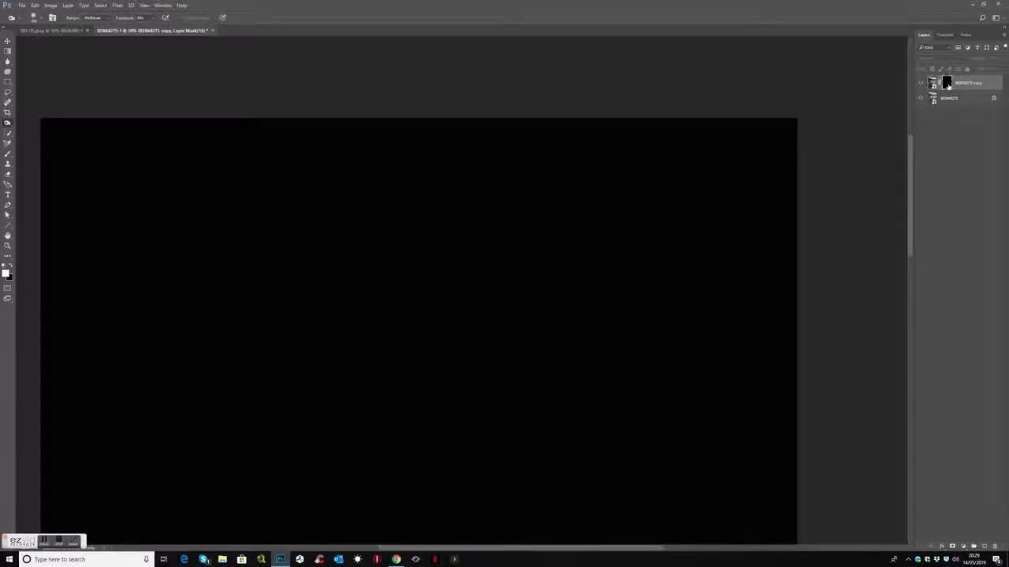
pyautogui.click(933, 85)
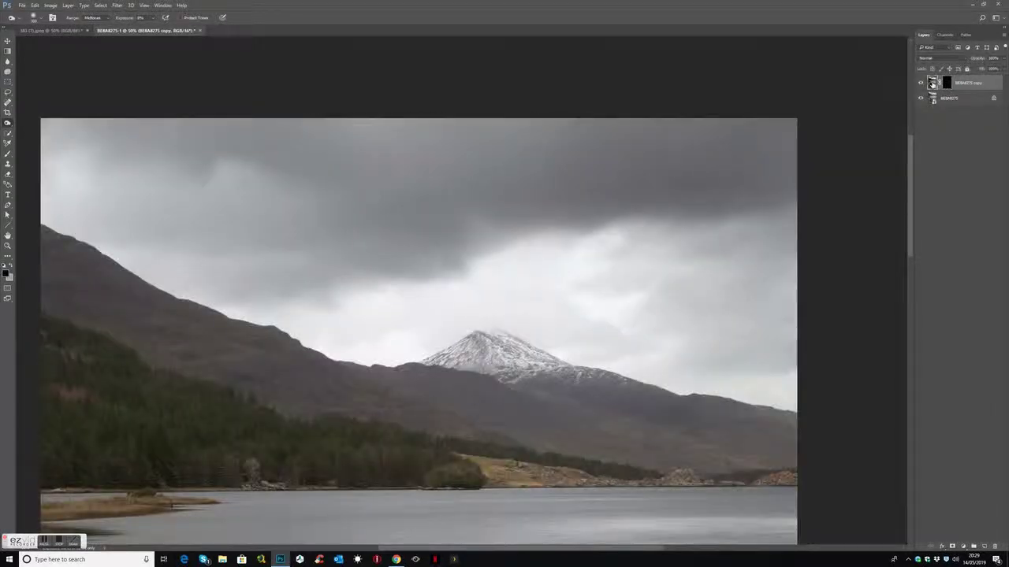
pyautogui.click(947, 84)
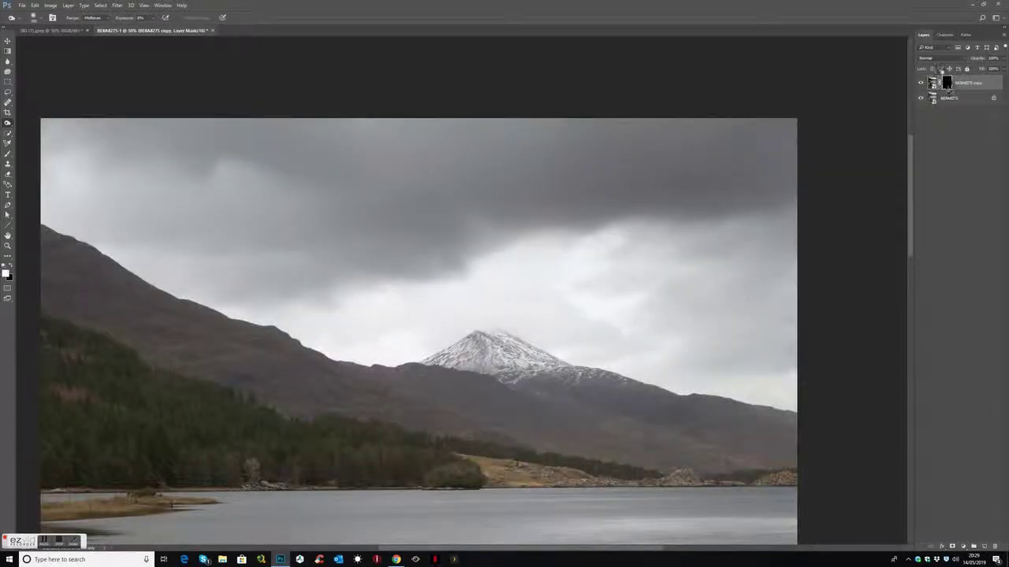
# Step: Compare the Dark 01 to Dark 03 mask channels and load Dark 01 as a selection
pyautogui.click(944, 34)
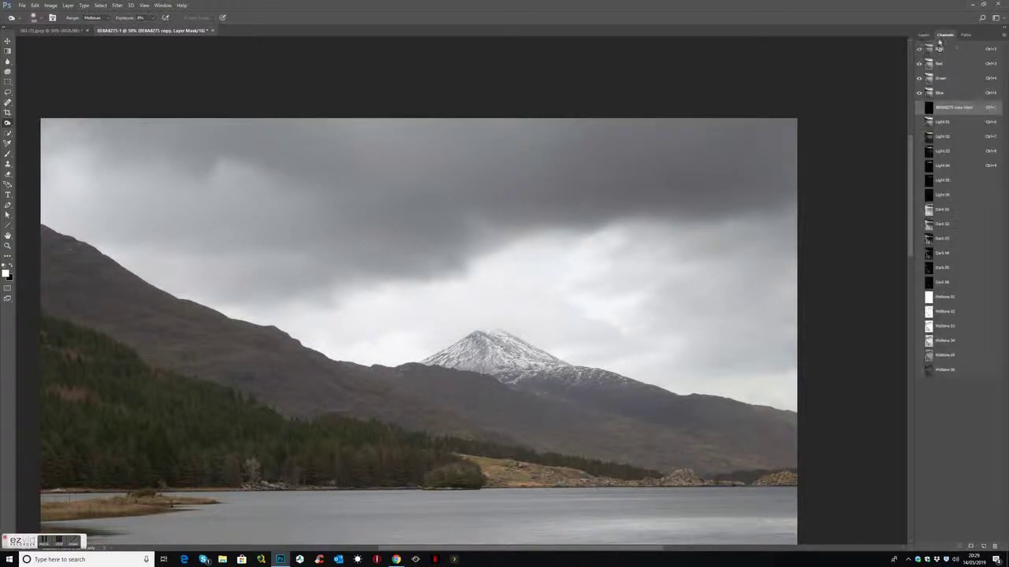
pyautogui.click(942, 227)
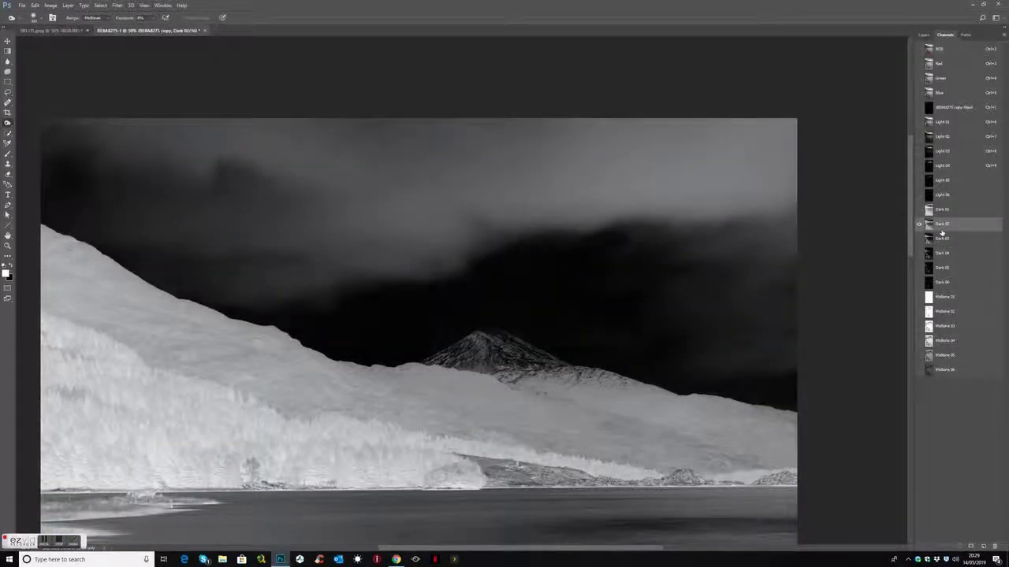
pyautogui.click(941, 239)
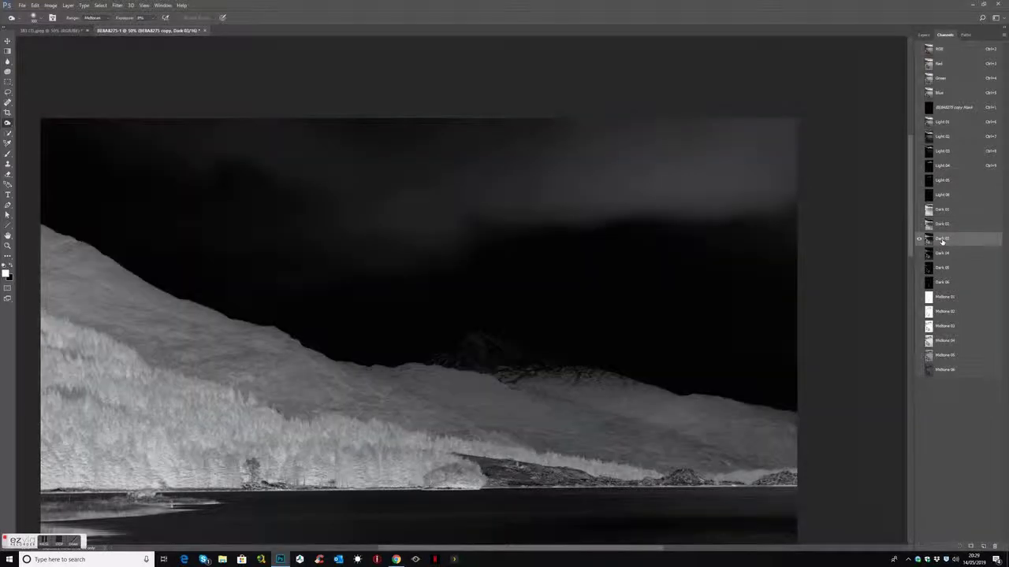
pyautogui.click(943, 225)
pyautogui.click(943, 211)
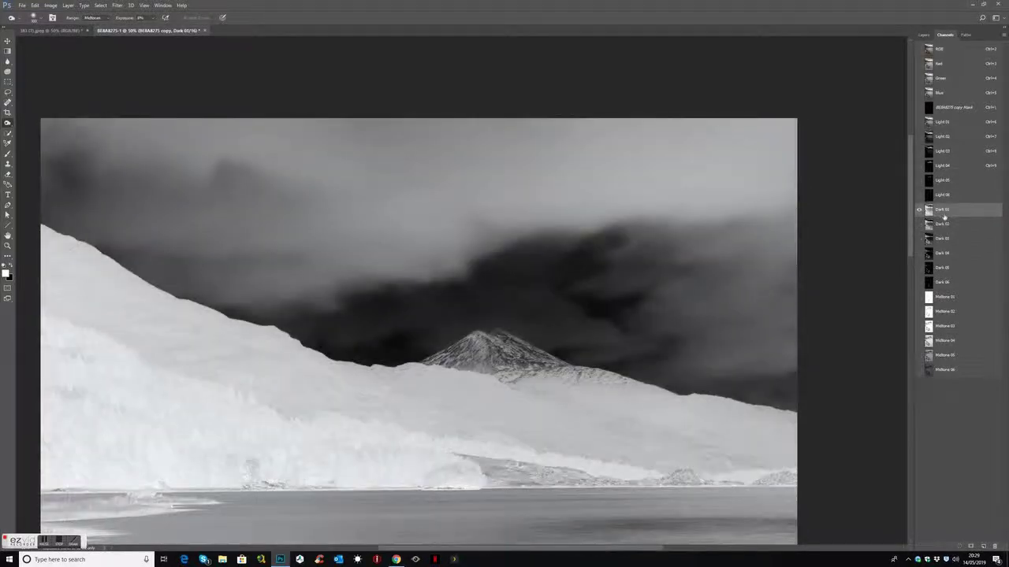
pyautogui.keyDown('ctrl'); pyautogui.click(925, 211); pyautogui.keyUp('ctrl')
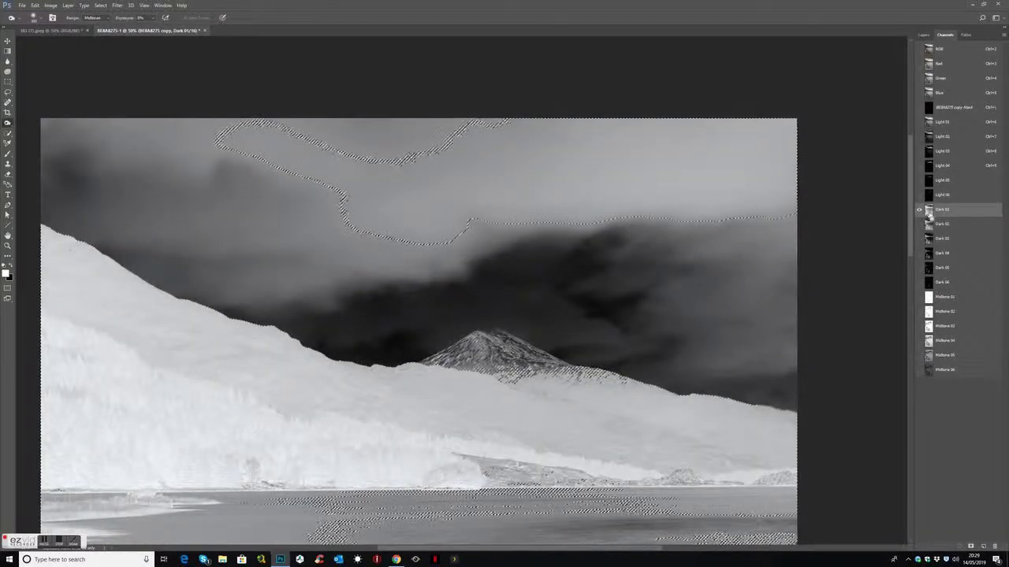
# Step: Return to the full-colour image with the RGB composite active and hide the Dark 01 selection outline
pyautogui.press('`')
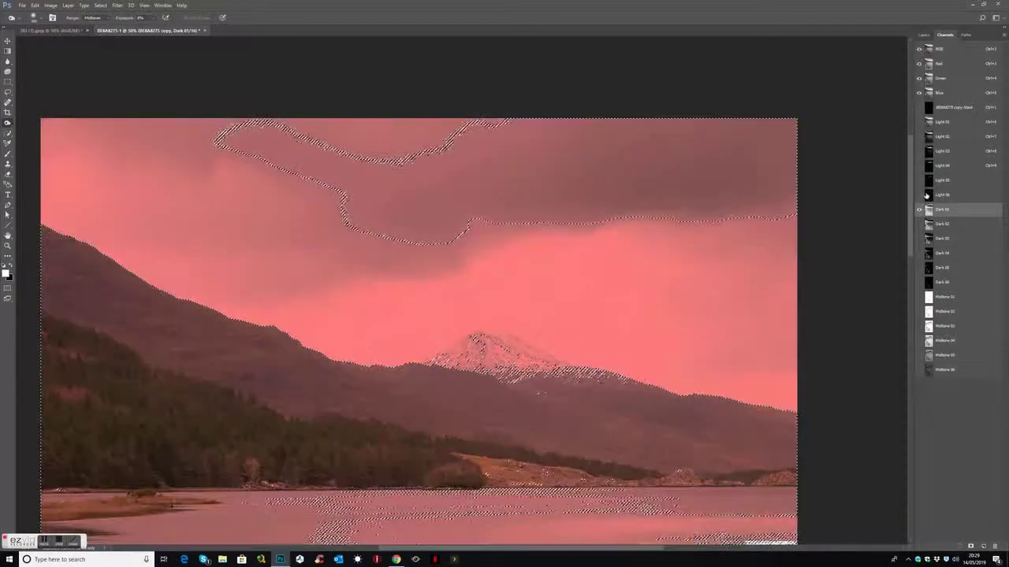
pyautogui.click(919, 211)
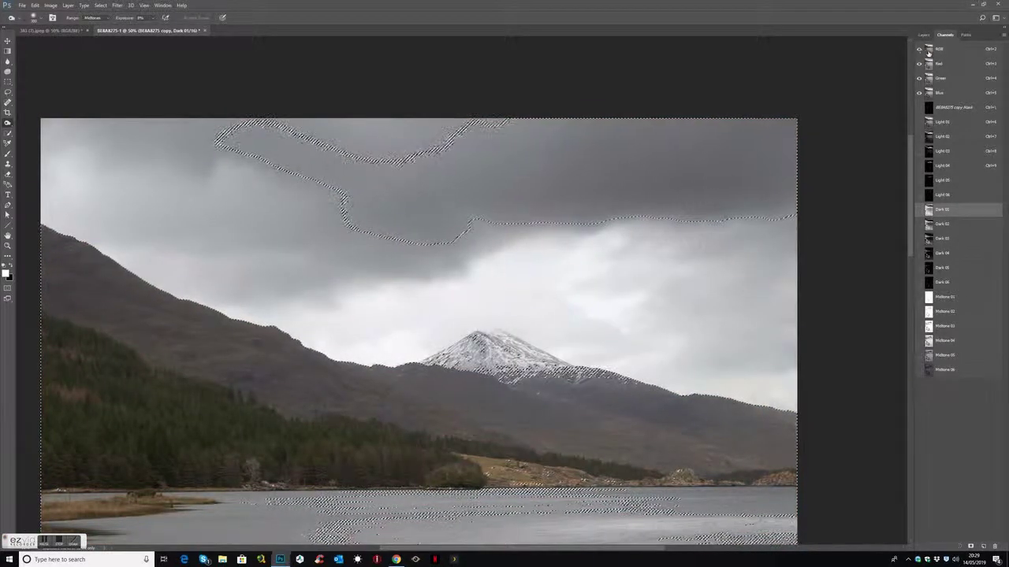
pyautogui.click(932, 52)
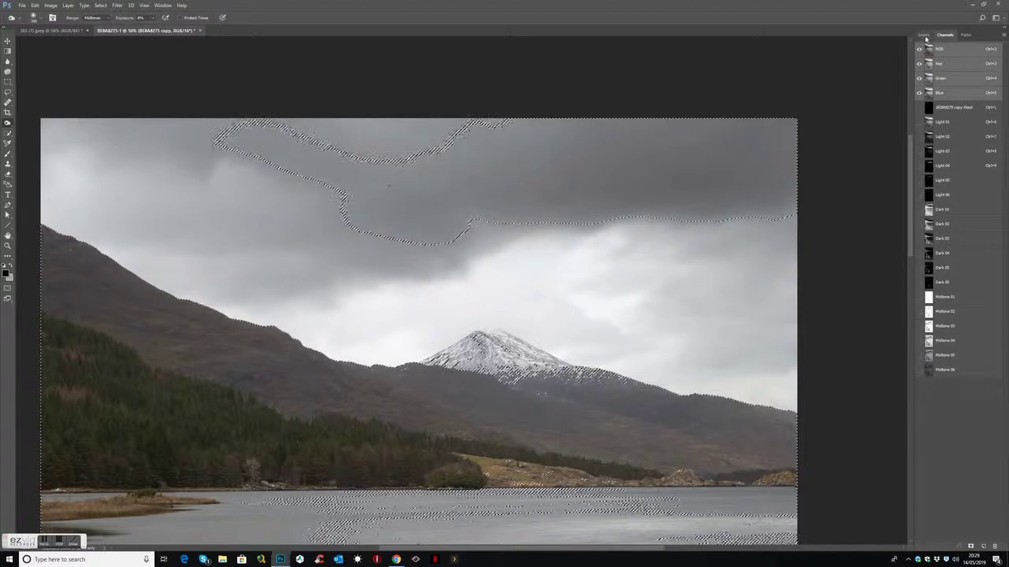
pyautogui.click(923, 35)
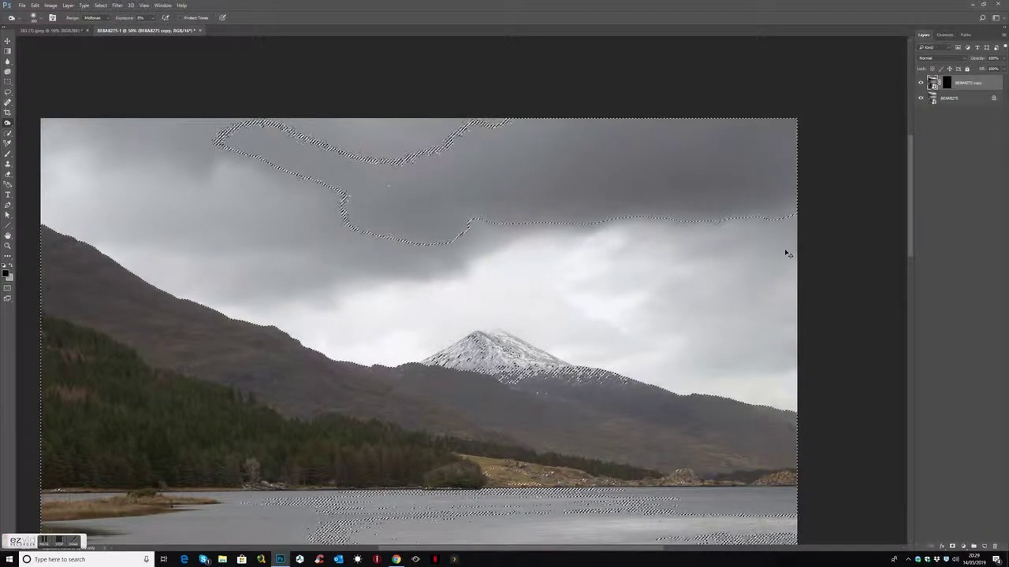
pyautogui.hotkey('ctrl', 'd')
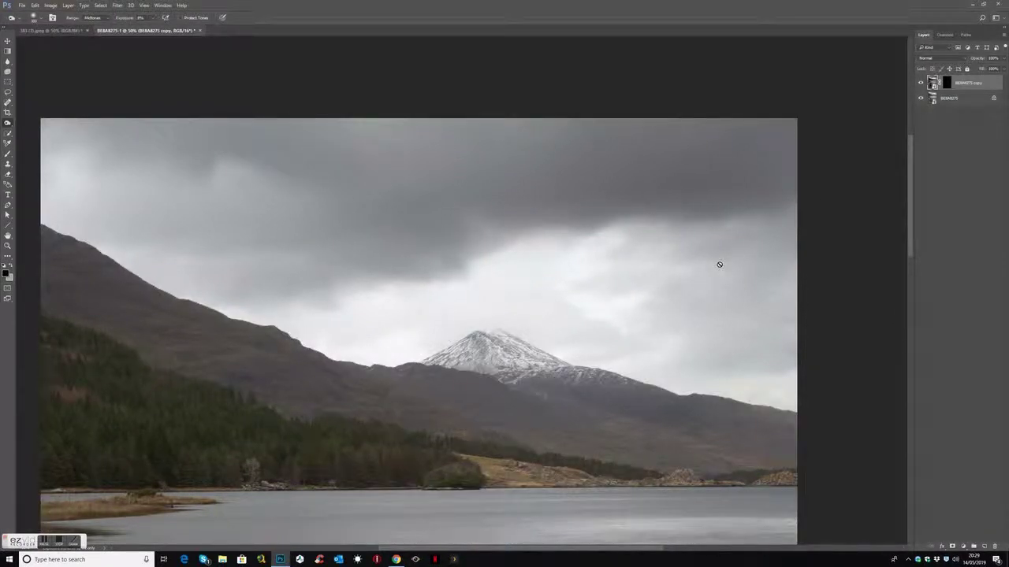
# Step: Paint white over the dark clouds on the copied layer's mask, using the Brush at 100% opacity and 27% flow
pyautogui.press('b')
pyautogui.press('x')
pyautogui.click(947, 83)
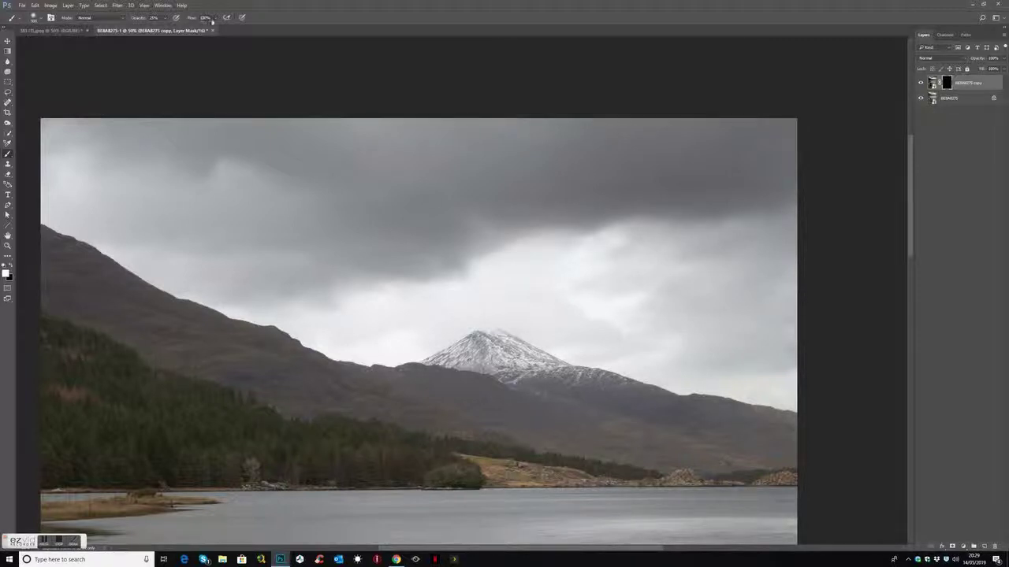
pyautogui.click(215, 18)
pyautogui.moveTo(212, 31); pyautogui.dragTo(192, 30)
pyautogui.click(165, 17)
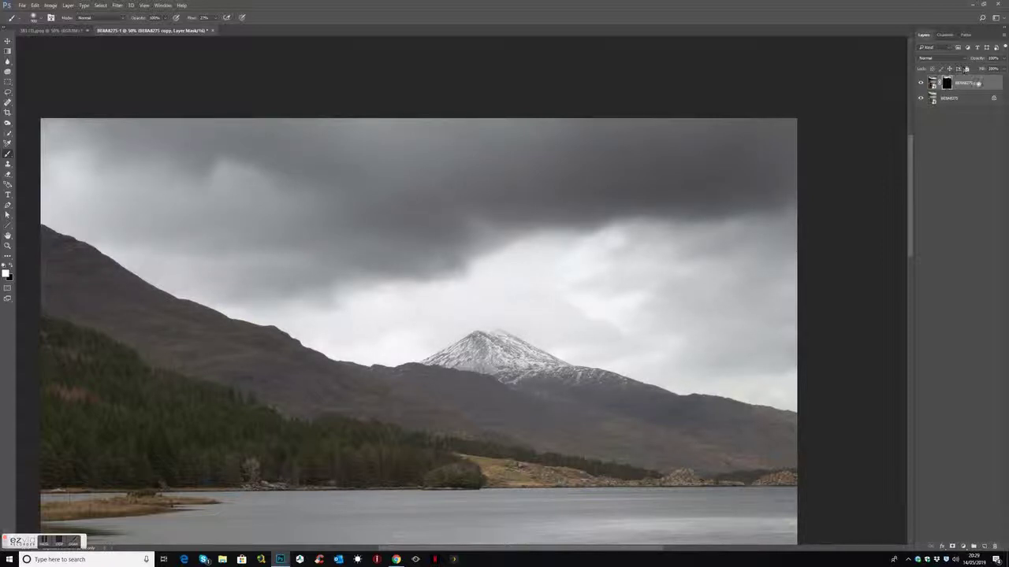
# Step: Rename the copied smart object layer as Dark Clouds
pyautogui.doubleClick(971, 83)
pyautogui.write('S')
pyautogui.write('ark Clouds')
pyautogui.press('Return')
pyautogui.keyDown('ctrl'); pyautogui.click(948, 85); pyautogui.keyUp('ctrl')
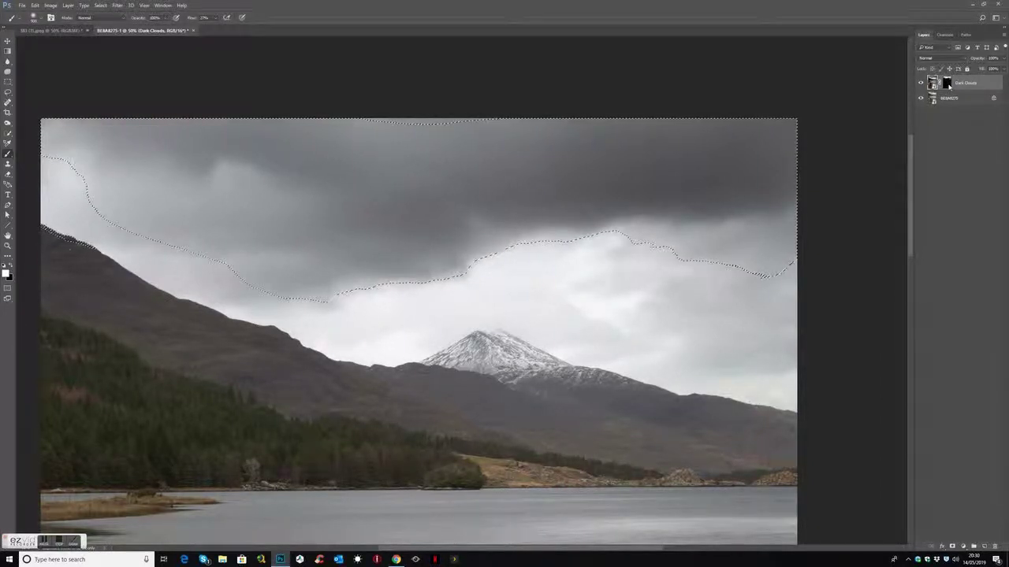
pyautogui.hotkey('ctrl', 'shift', 's')
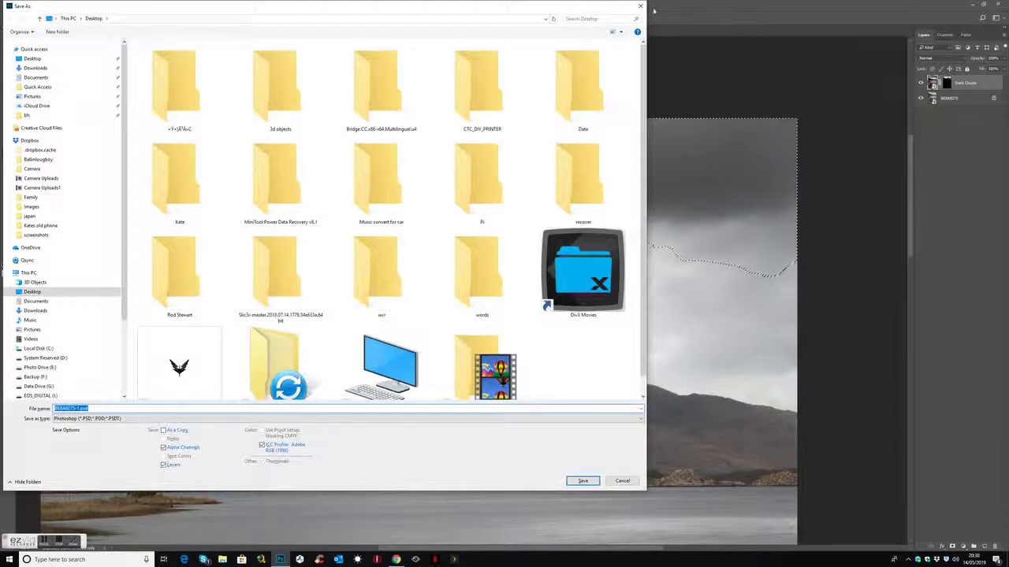
pyautogui.press('Return')
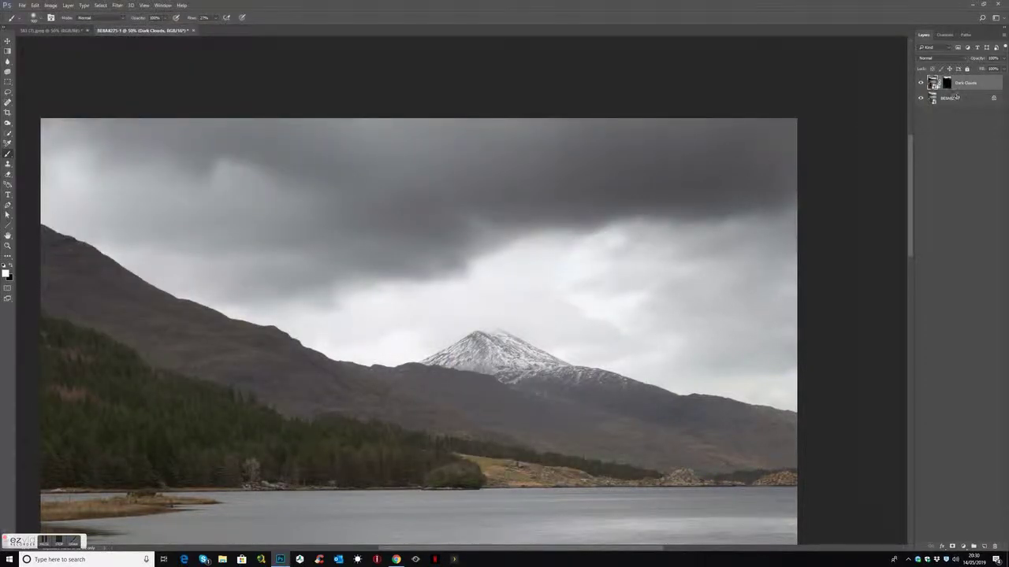
# Step: Create a new smart object via copy from the Dark Clouds layer and name it Light CLouds
pyautogui.rightClick(965, 82)
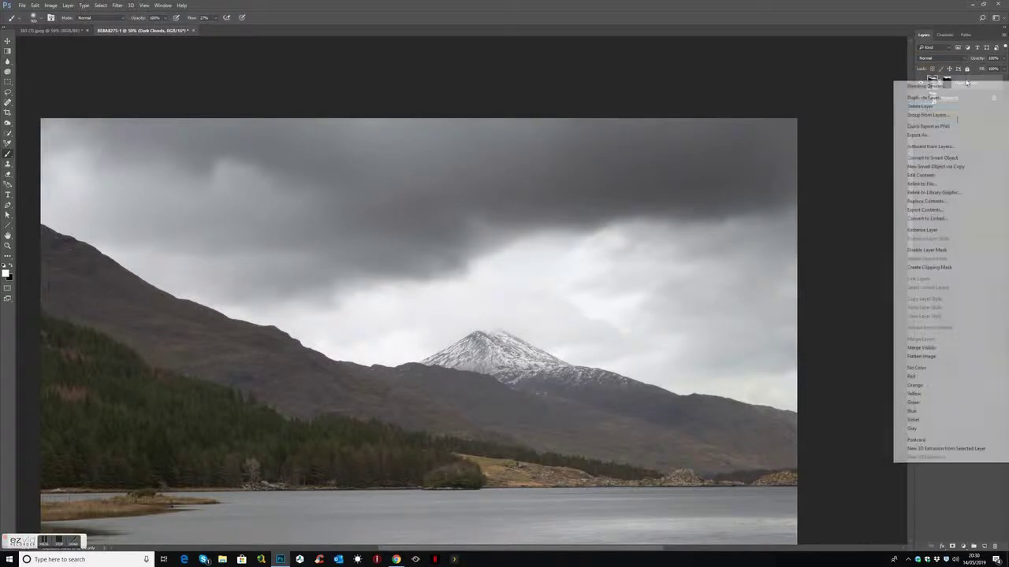
pyautogui.click(953, 167)
pyautogui.doubleClick(969, 83)
pyautogui.write('S')
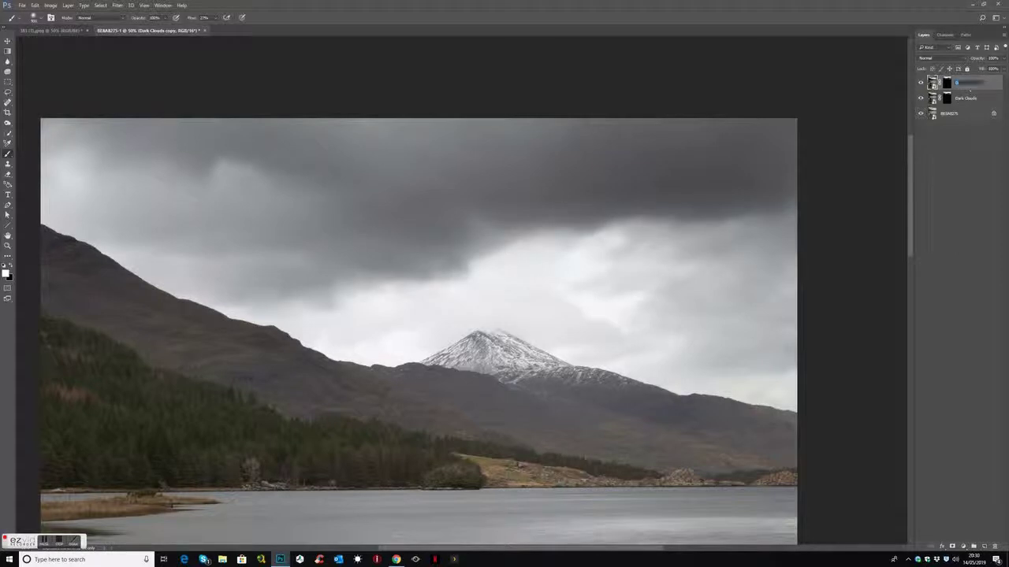
pyautogui.write('ight Clouds')
pyautogui.press('Return')
# Step: Compare the Light 01 and Light 02 mask channels and load Light 02 as a selection
pyautogui.click(949, 84)
pyautogui.click(944, 35)
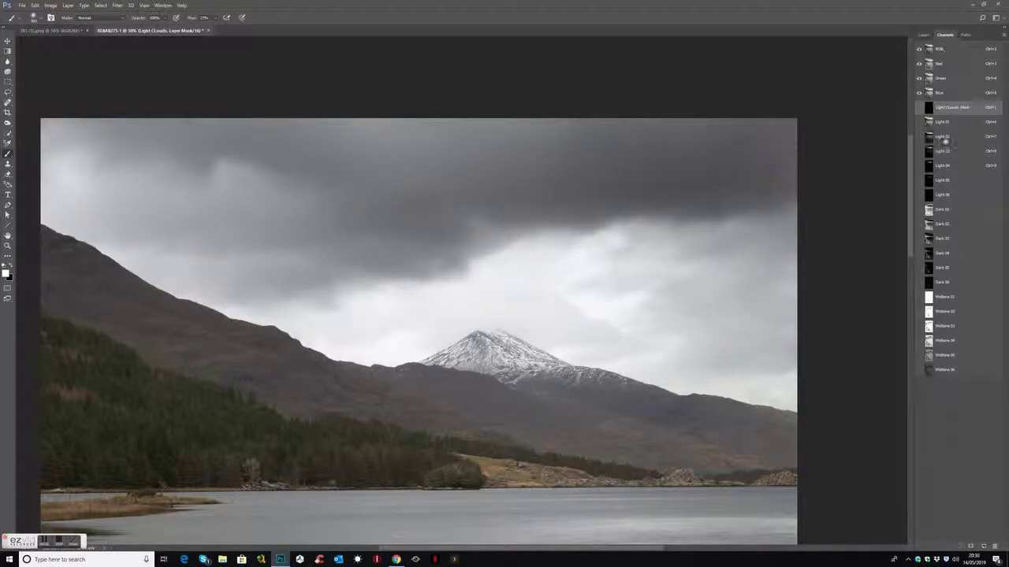
pyautogui.click(941, 140)
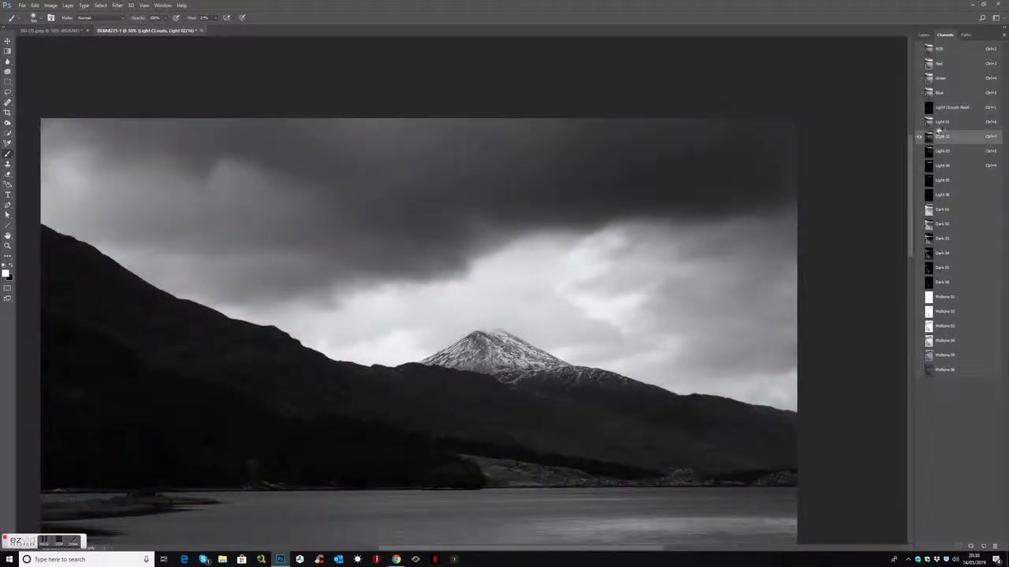
pyautogui.click(938, 127)
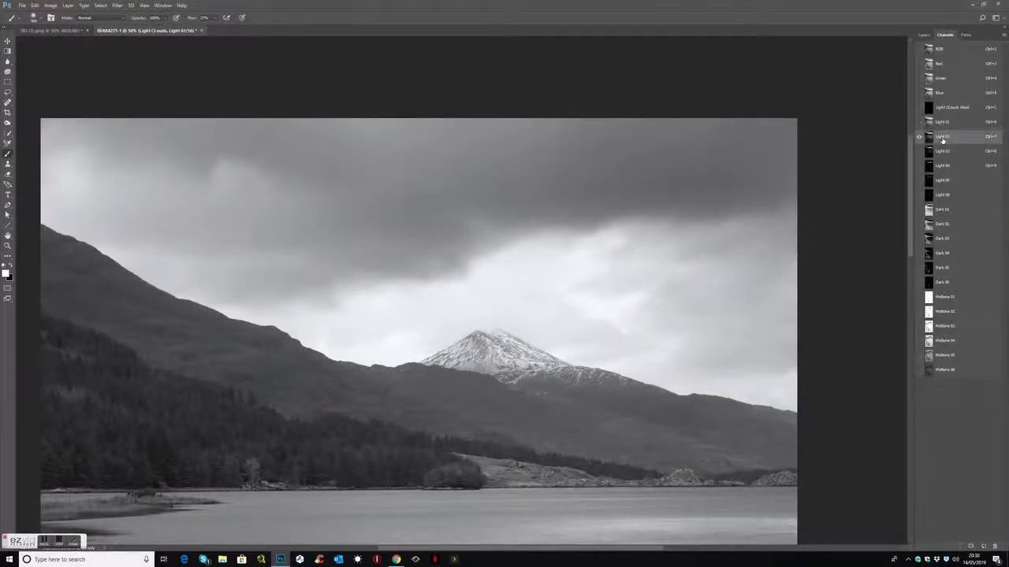
pyautogui.click(940, 137)
pyautogui.keyDown('ctrl'); pyautogui.click(930, 140); pyautogui.keyUp('ctrl')
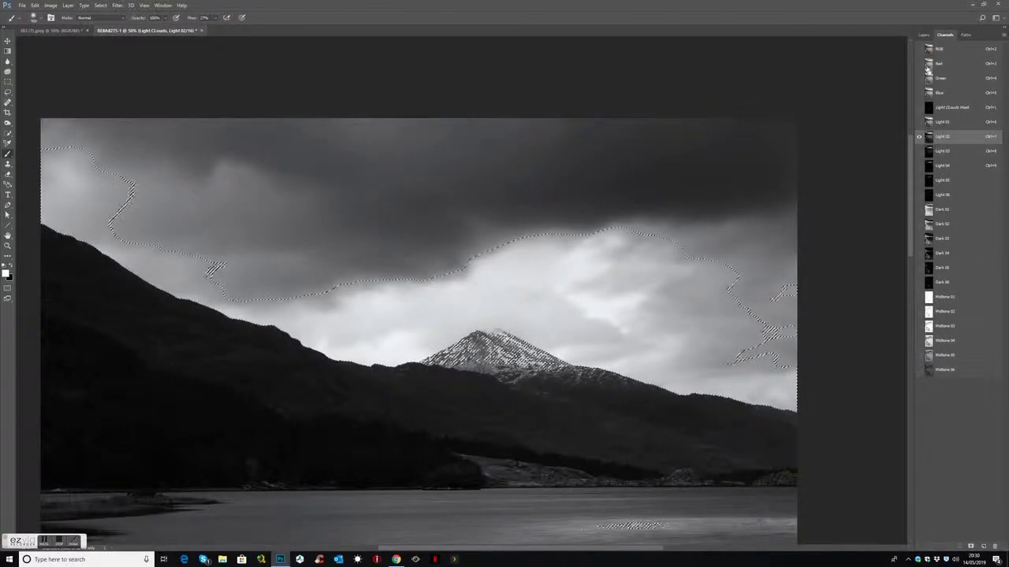
# Step: Return to the full-colour image, target the Light CLouds layer mask and hide the selection outline
pyautogui.press('`')
pyautogui.hotkey('ctrl', '2')
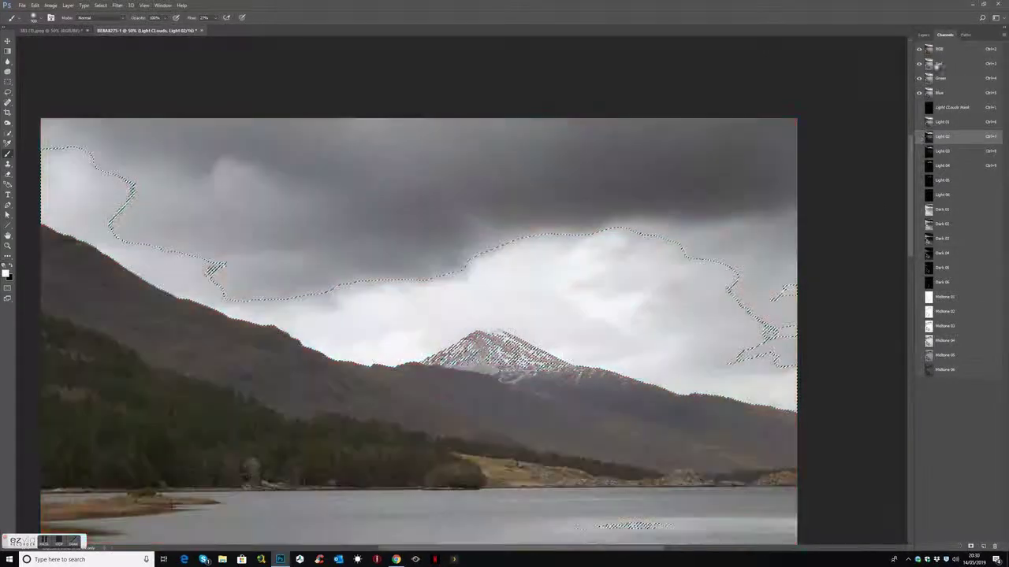
pyautogui.click(923, 35)
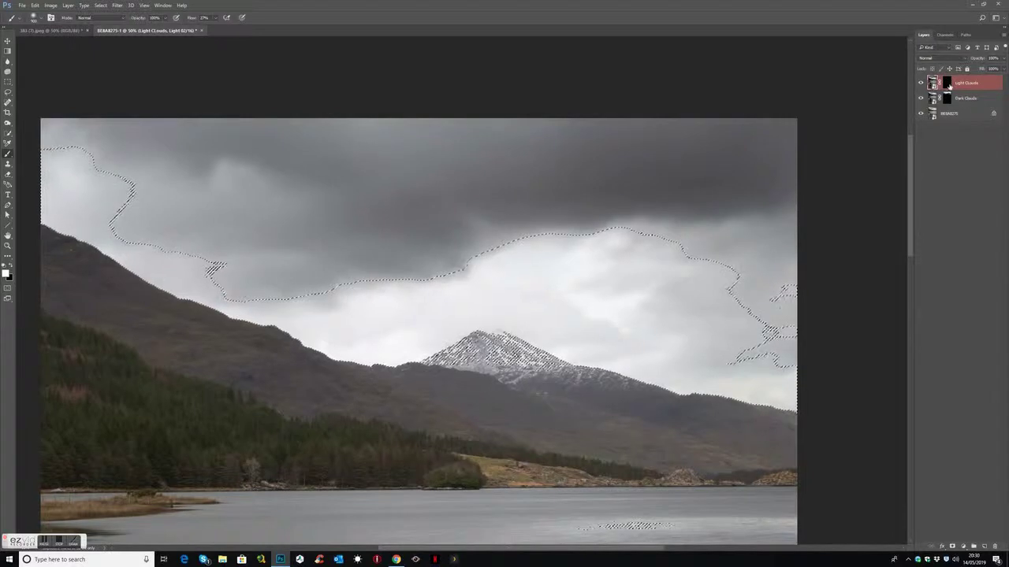
pyautogui.click(947, 82)
pyautogui.hotkey('ctrl', 'h')
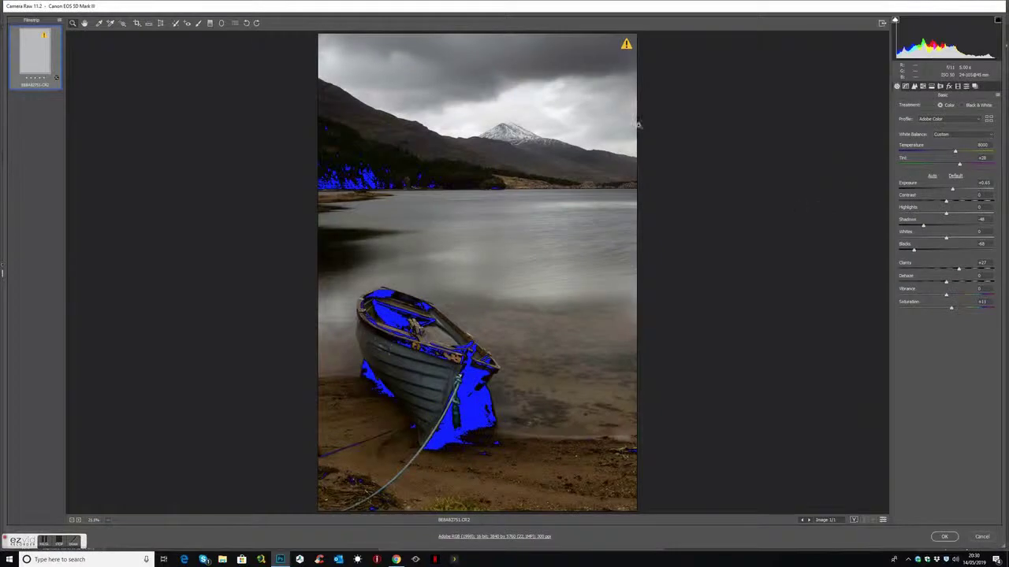
# Step: Lower the Light CLouds raw settings to Highlights -31, Whites about -38 and Clarity -1, and apply them
pyautogui.moveTo(947, 215); pyautogui.dragTo(930, 243)
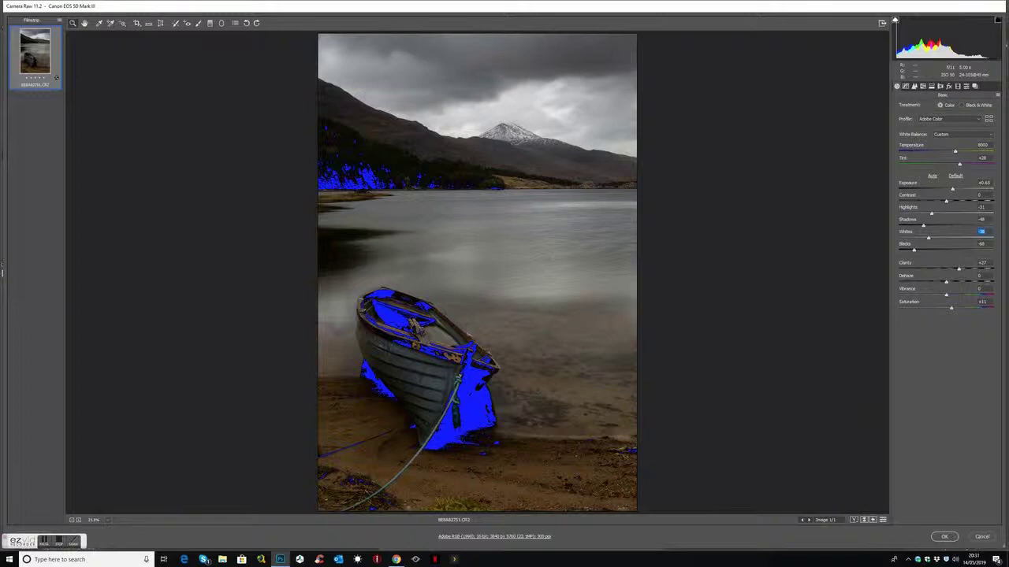
pyautogui.moveTo(958, 270); pyautogui.dragTo(946, 274)
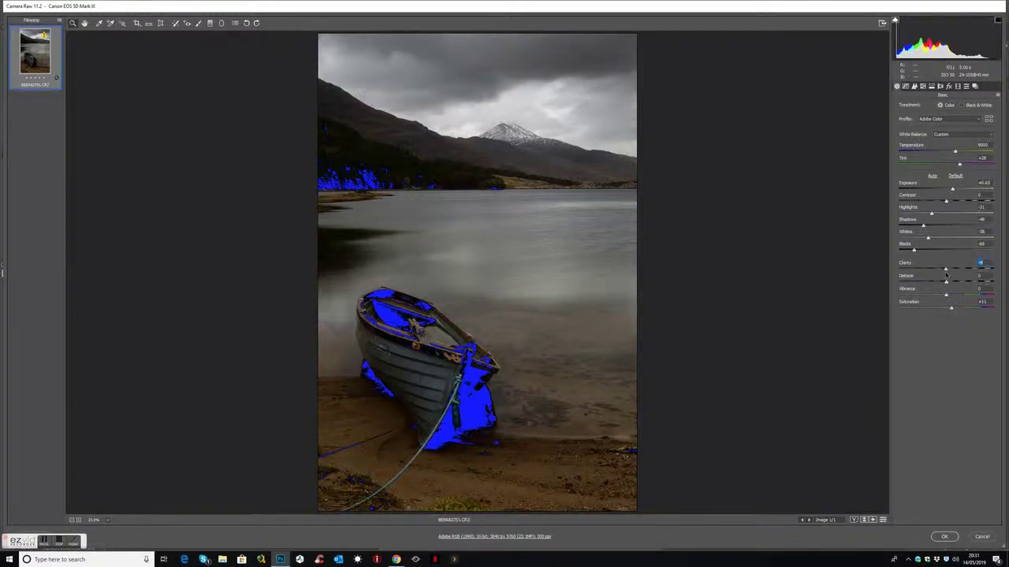
pyautogui.click(944, 537)
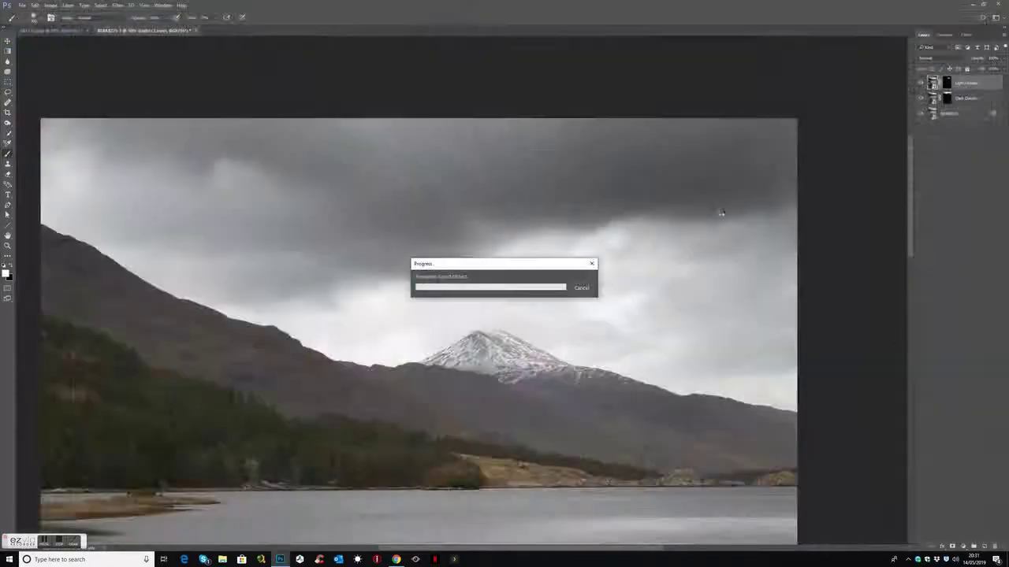
# Step: Target the Light CLouds layer mask and switch the layer off and on to compare the sky
pyautogui.click(946, 82)
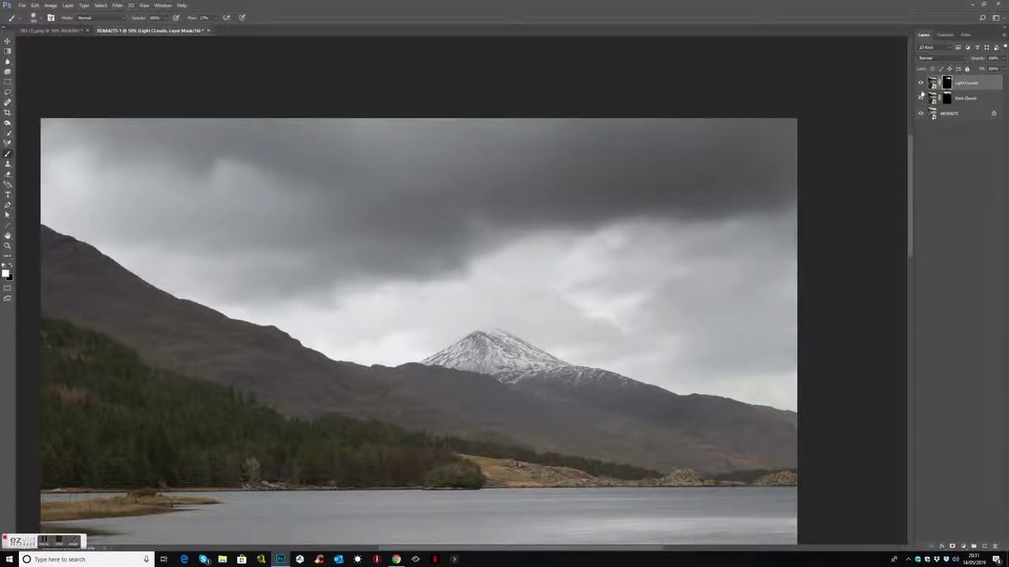
pyautogui.click(921, 83)
pyautogui.click(921, 83)
pyautogui.click(921, 82)
pyautogui.click(920, 83)
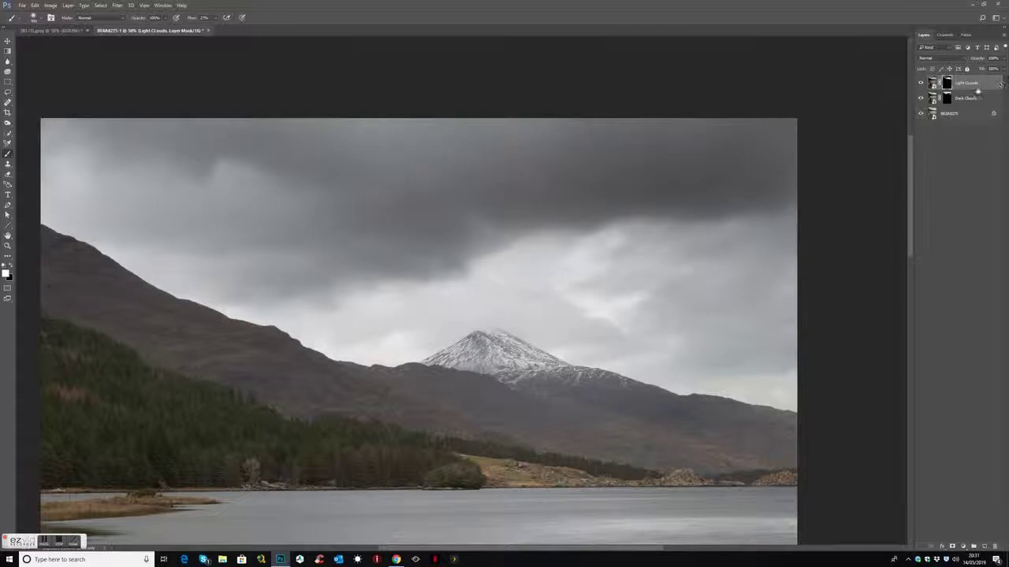
# Step: Target the Light CLouds layer content and create a new smart object via copy from it
pyautogui.hotkey('ctrl', '2')
pyautogui.rightClick(976, 88)
pyautogui.click(867, 143)
pyautogui.rightClick(965, 88)
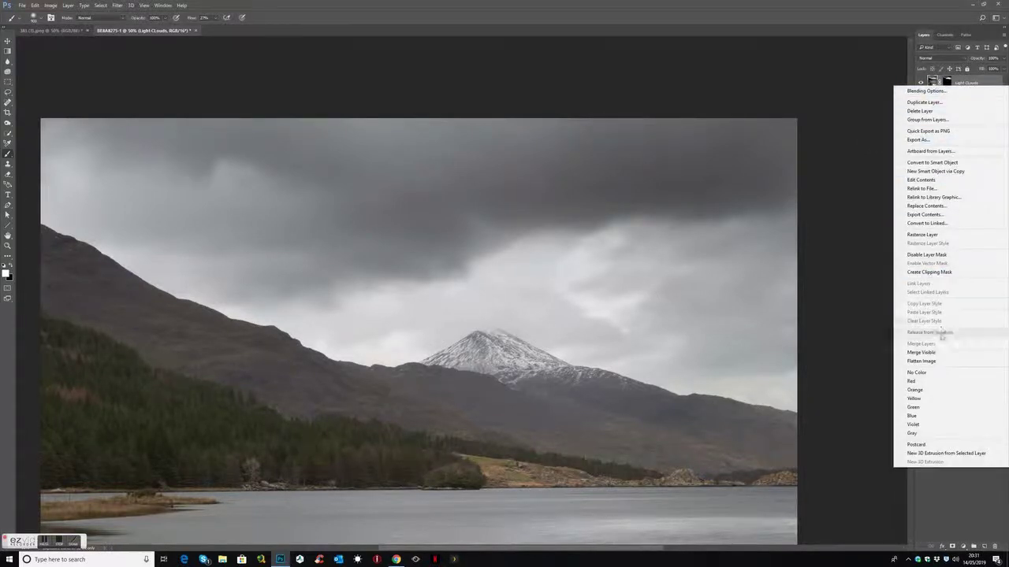
pyautogui.click(936, 171)
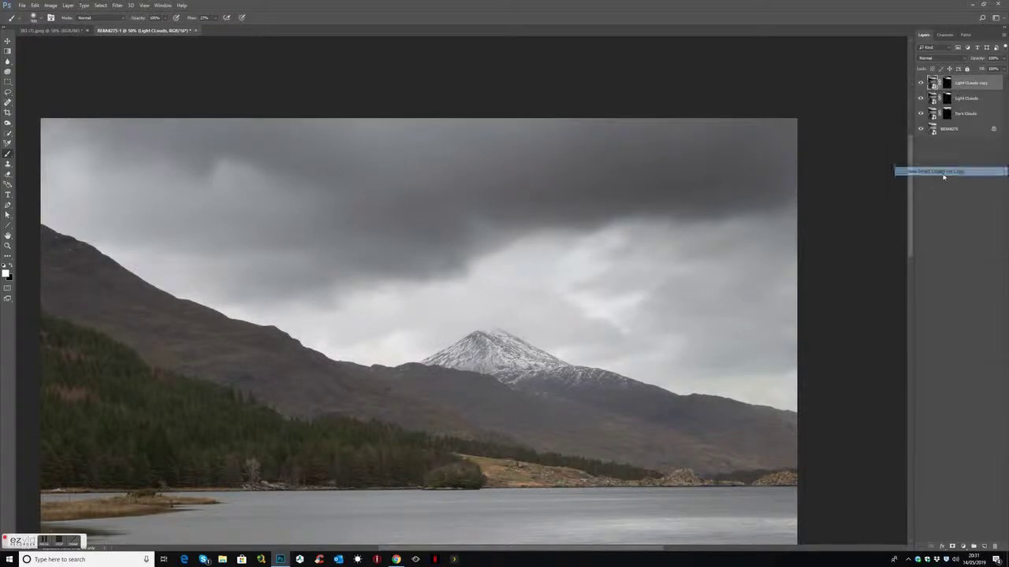
# Step: Fill the copied layer's mask with black and rename the layer Snow
pyautogui.click(947, 83)
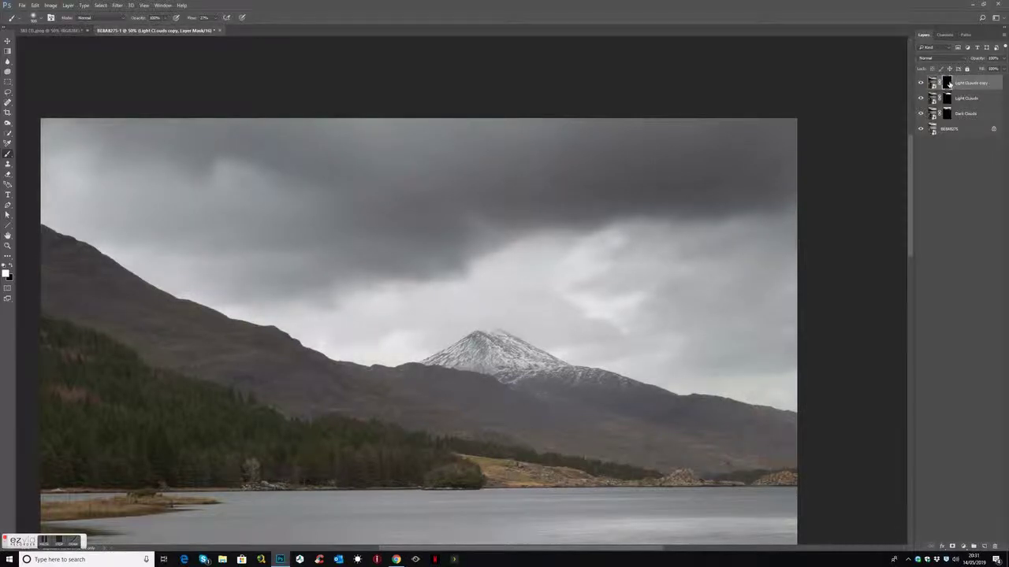
pyautogui.doubleClick(973, 83)
pyautogui.press('BackSpace')
pyautogui.click(981, 182)
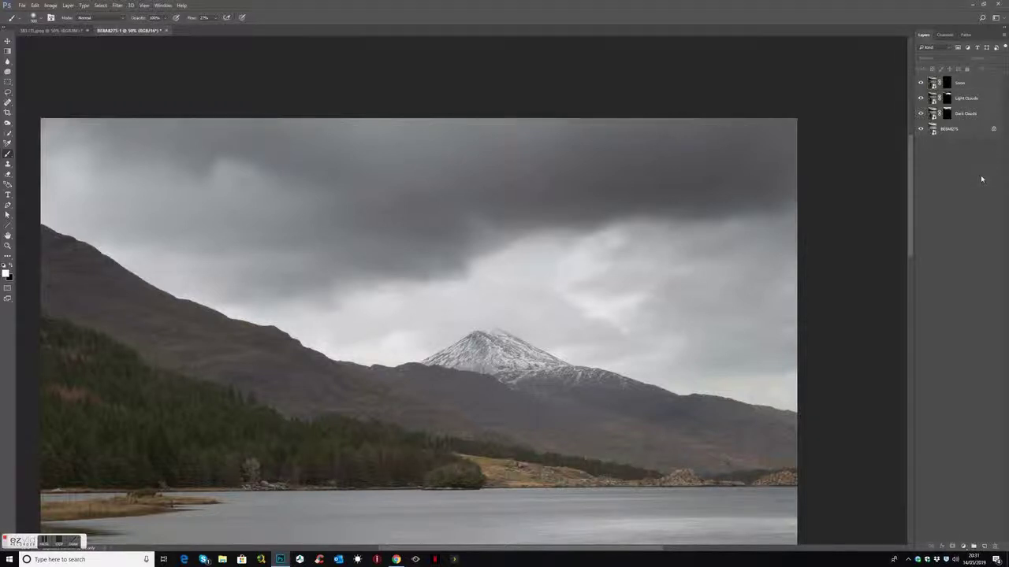
# Step: Open the Snow smart object's raw settings, set Highlights to +3 and lower the Exposure slightly
pyautogui.click(933, 82)
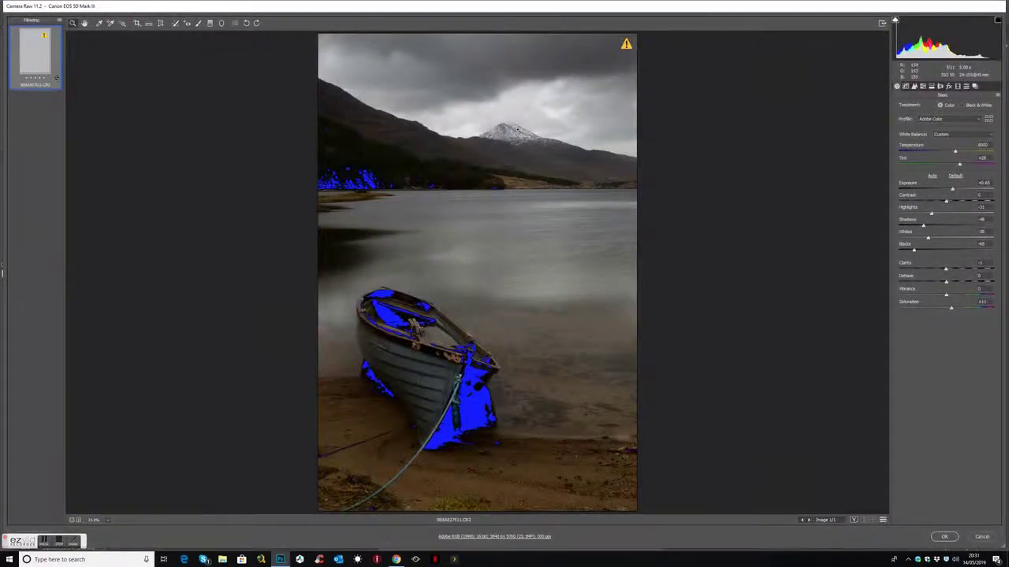
pyautogui.click(518, 130)
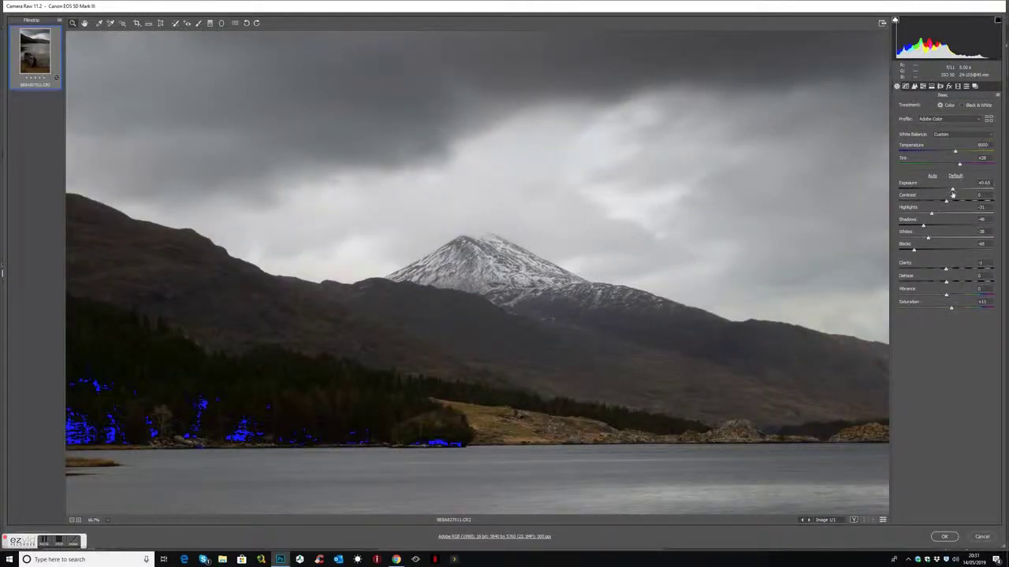
pyautogui.click(985, 209)
pyautogui.write('62')
pyautogui.press('Return')
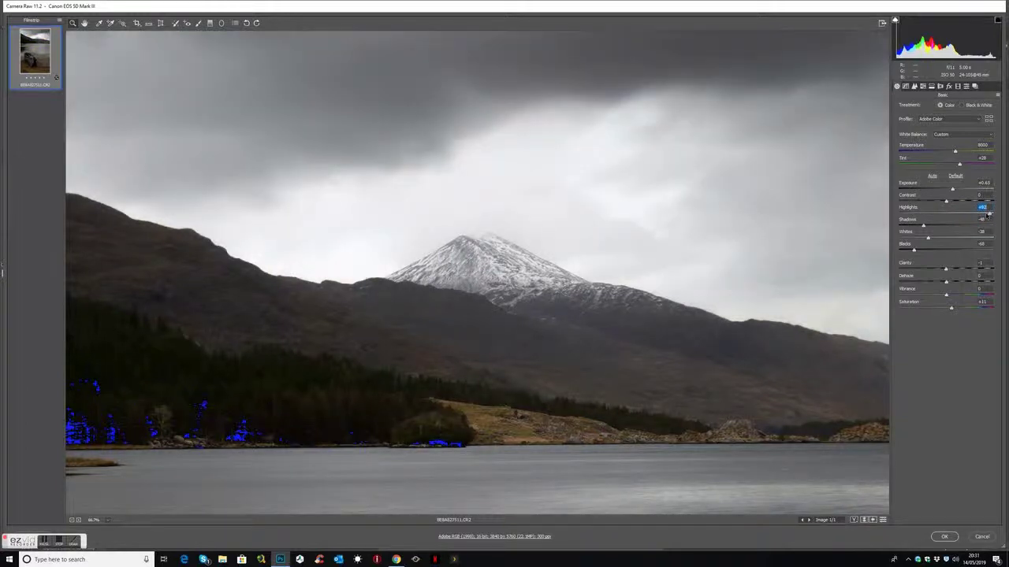
pyautogui.write('3')
pyautogui.press('Return')
pyautogui.click(952, 191)
pyautogui.moveTo(952, 191); pyautogui.dragTo(949, 192)
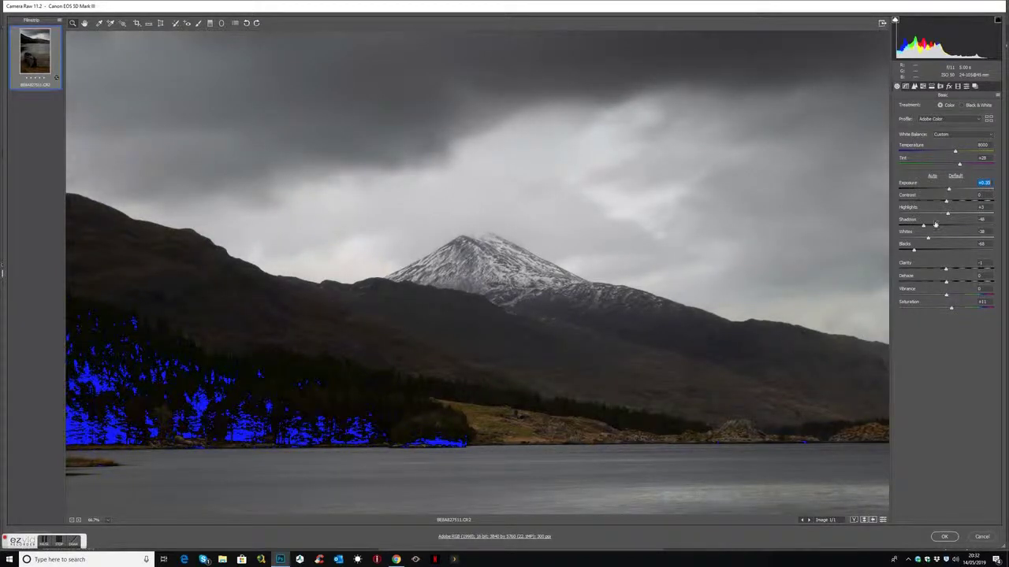
# Step: Set Highlights +50, Shadows -2, Whites +15, Blacks +1 and Clarity +8 for the snow, fine-tune Exposure and apply
pyautogui.moveTo(923, 226); pyautogui.dragTo(948, 268)
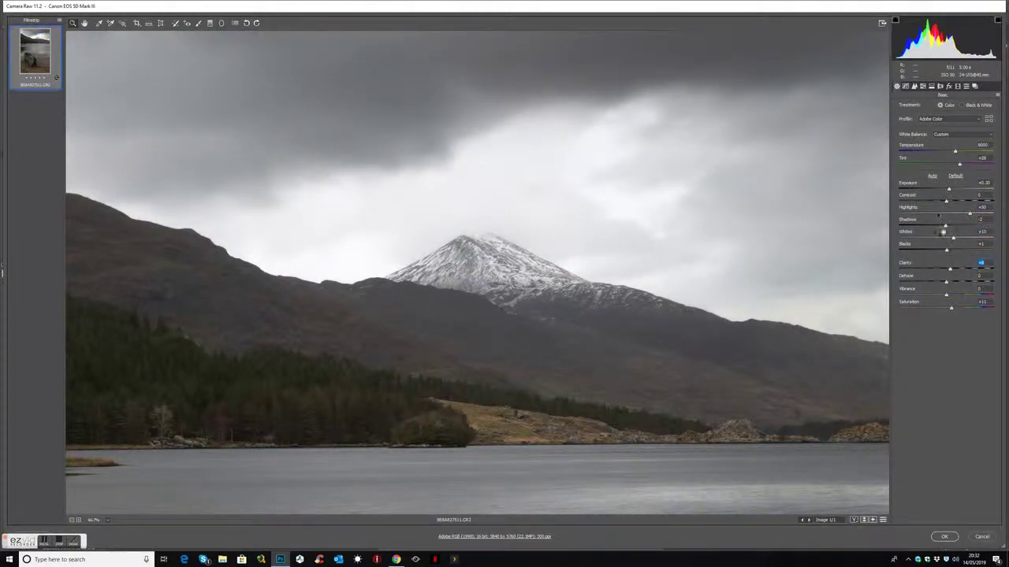
pyautogui.moveTo(947, 193); pyautogui.dragTo(949, 192)
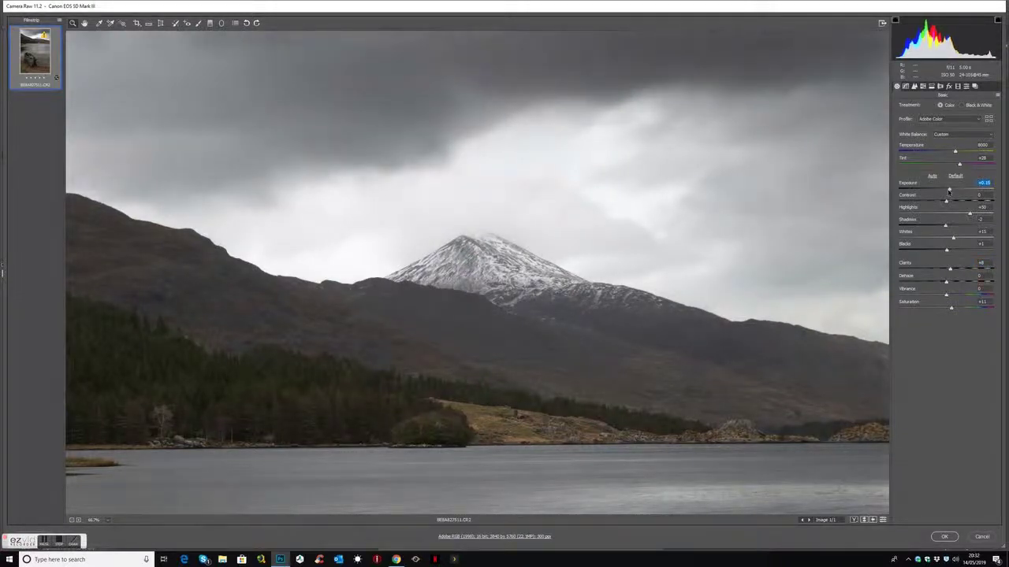
pyautogui.click(945, 536)
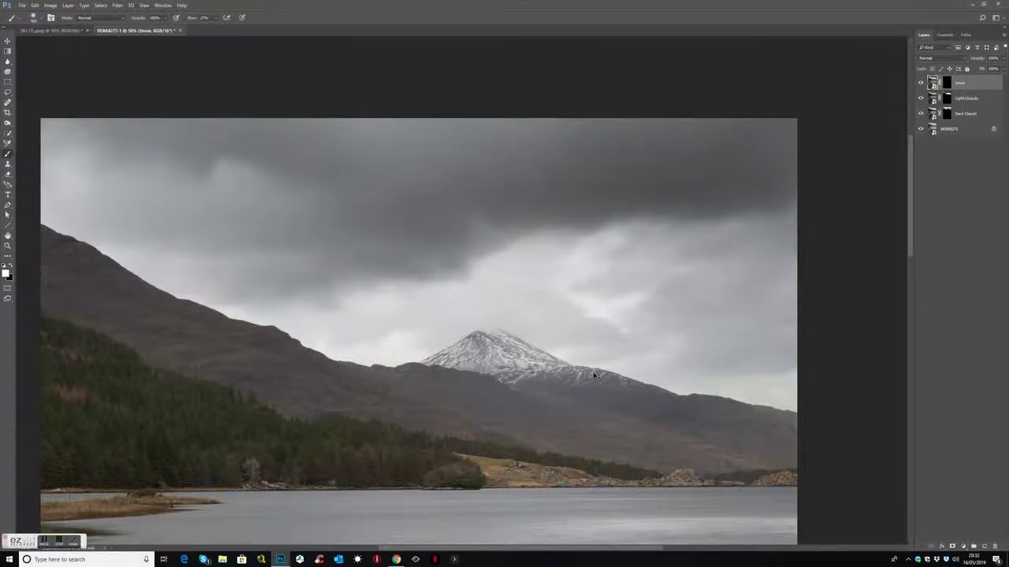
# Step: Compare the Light 01 and Light 02 channels over the snowy peak and load Light 02 as a selection
pyautogui.scroll(2, 598, 374)
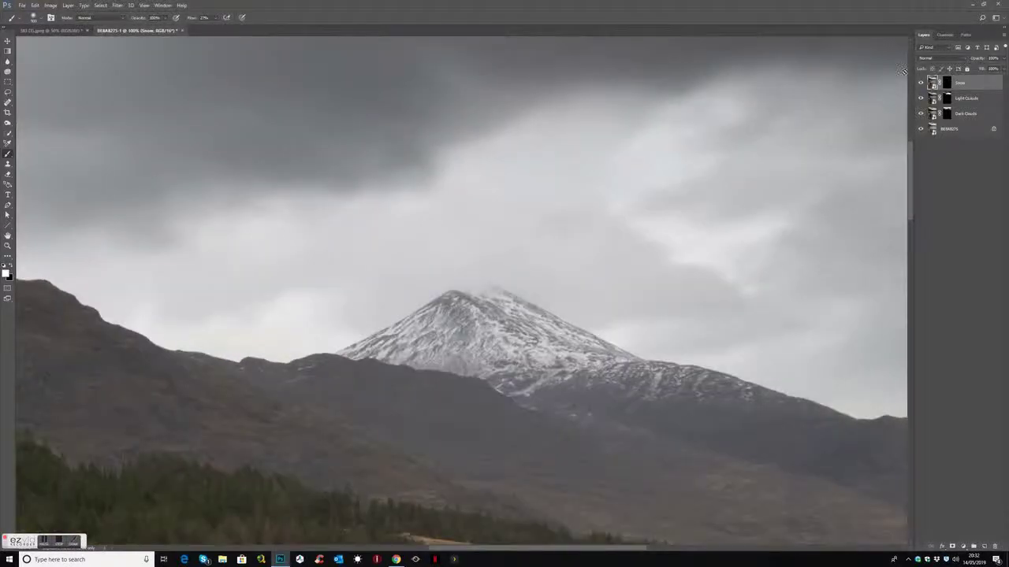
pyautogui.click(947, 36)
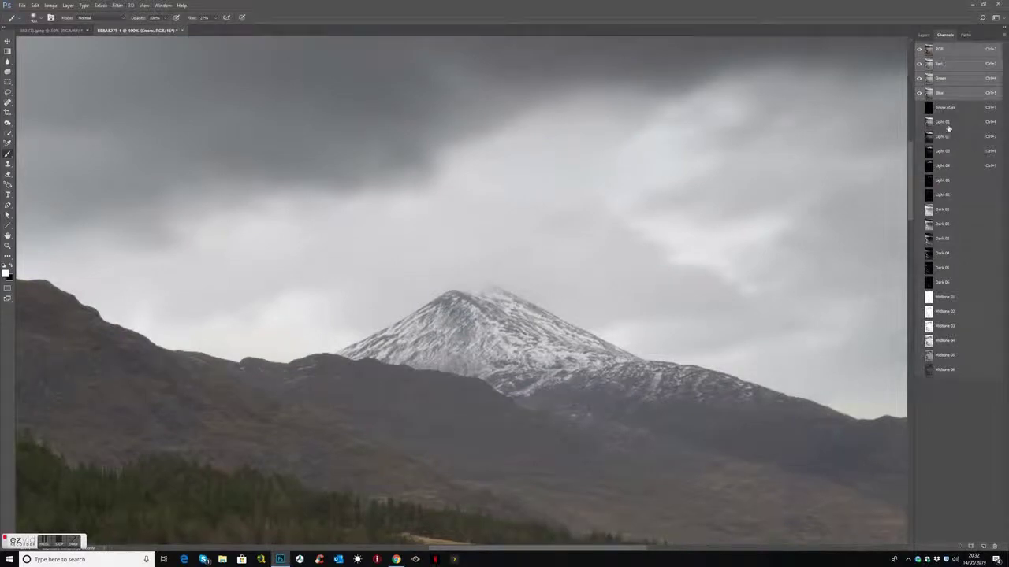
pyautogui.click(946, 123)
pyautogui.click(947, 137)
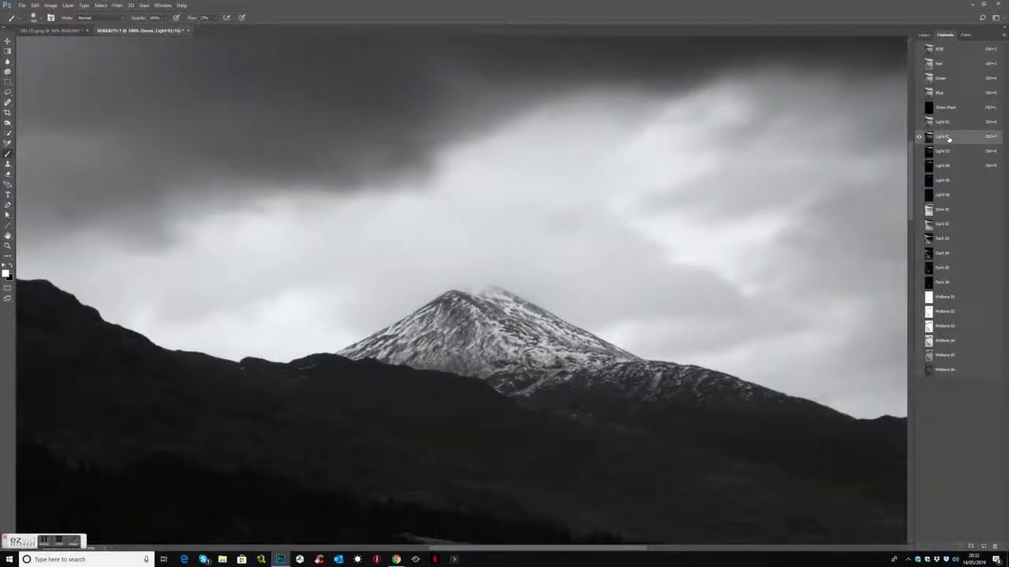
pyautogui.keyDown('ctrl'); pyautogui.click(929, 138); pyautogui.keyUp('ctrl')
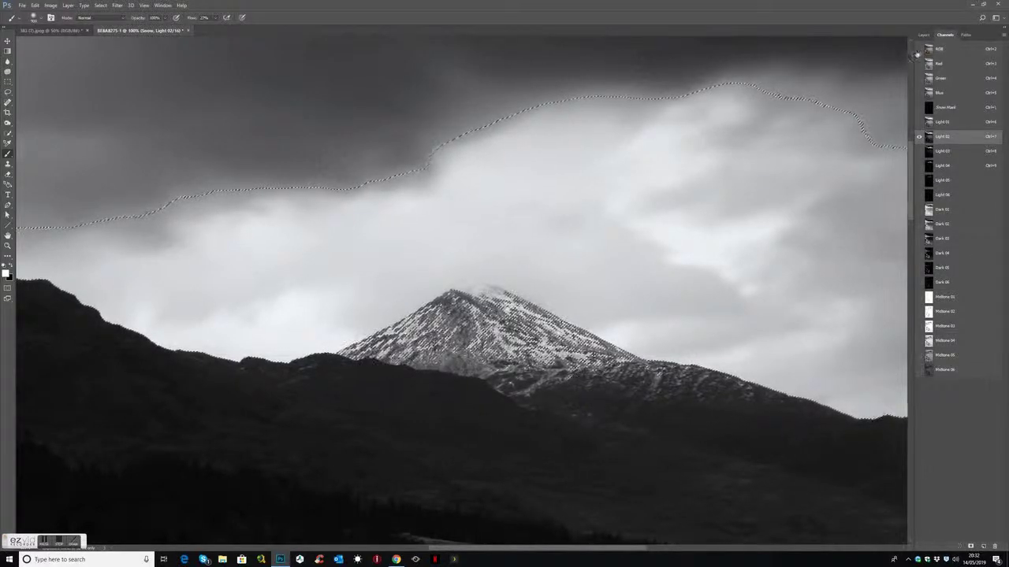
# Step: Restore the full-colour image, target the Snow layer mask and hide the selection outline
pyautogui.click(918, 49)
pyautogui.hotkey('ctrl', '2')
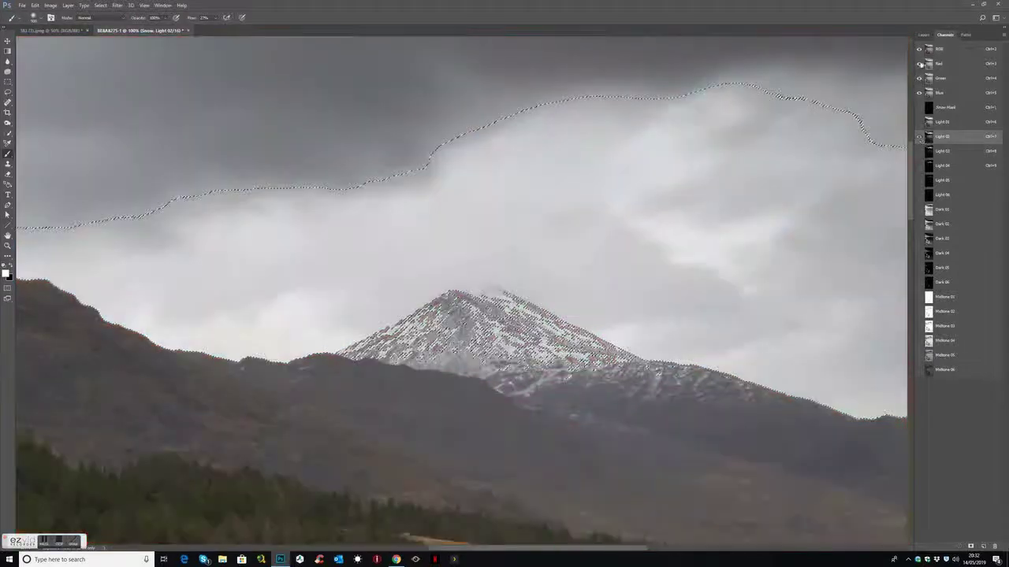
pyautogui.press('F7')
pyautogui.click(947, 85)
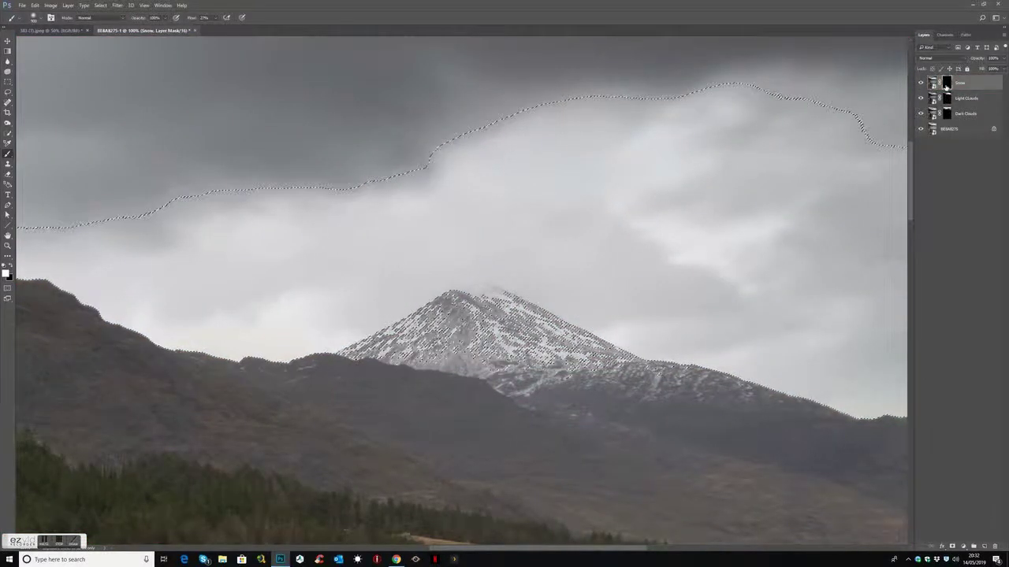
pyautogui.hotkey('ctrl', 'd')
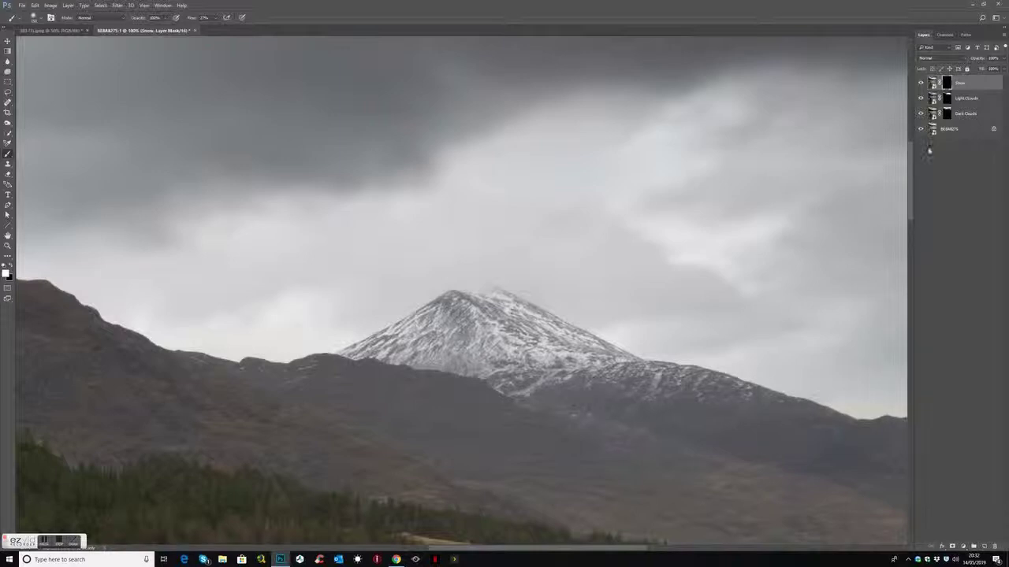
# Step: Switch the Snow layer off and on to compare the peak, and review the whole photo
pyautogui.click(921, 83)
pyautogui.click(921, 83)
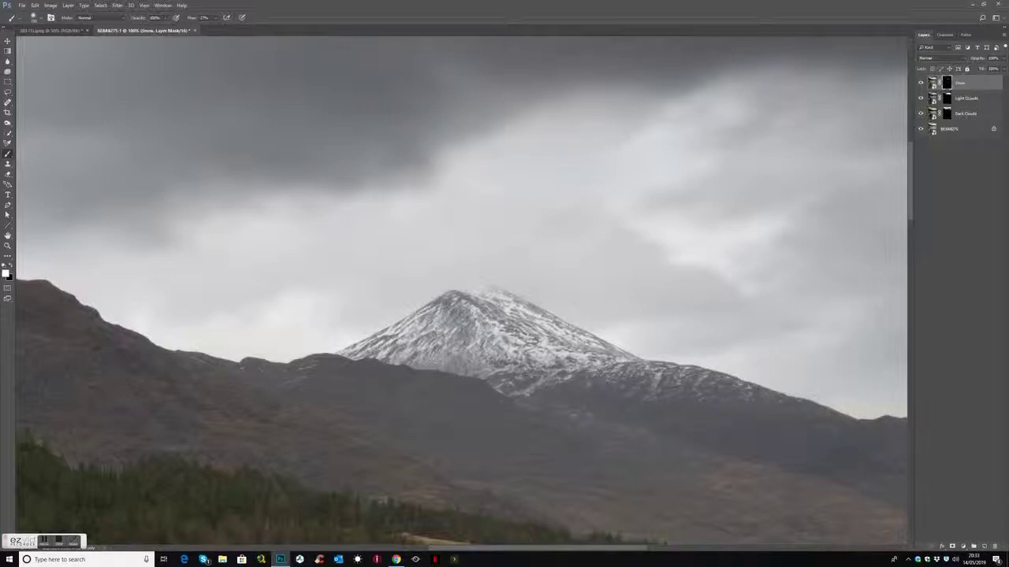
pyautogui.click(921, 83)
pyautogui.click(921, 84)
pyautogui.click(921, 83)
pyautogui.click(922, 84)
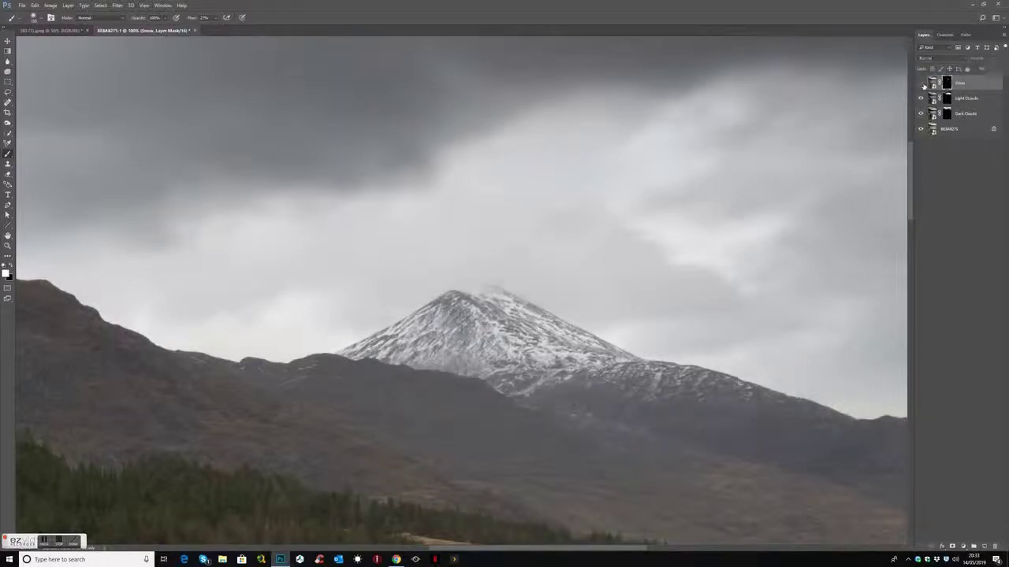
pyautogui.click(921, 83)
pyautogui.click(922, 84)
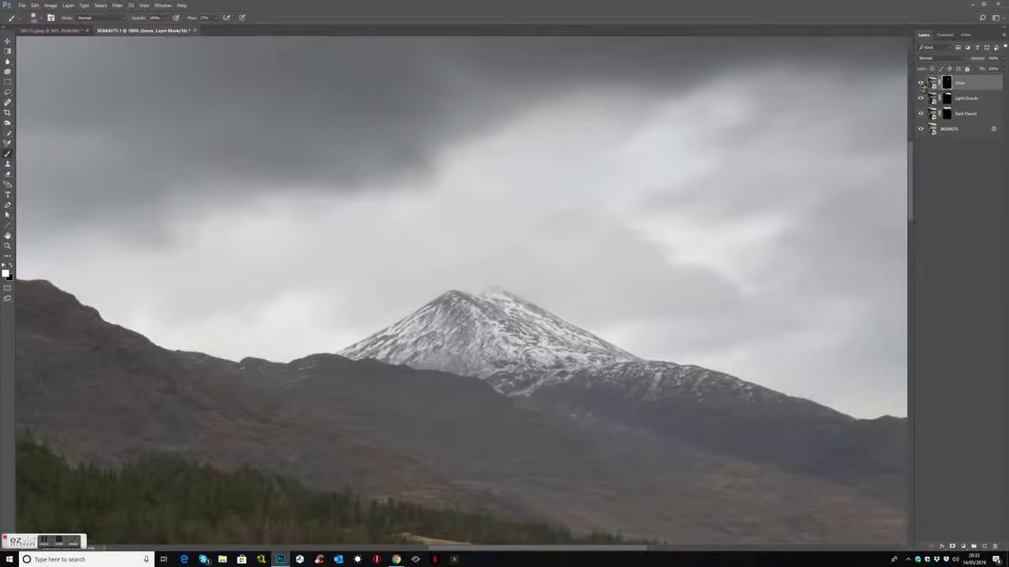
pyautogui.scroll(-3, 689, 274)
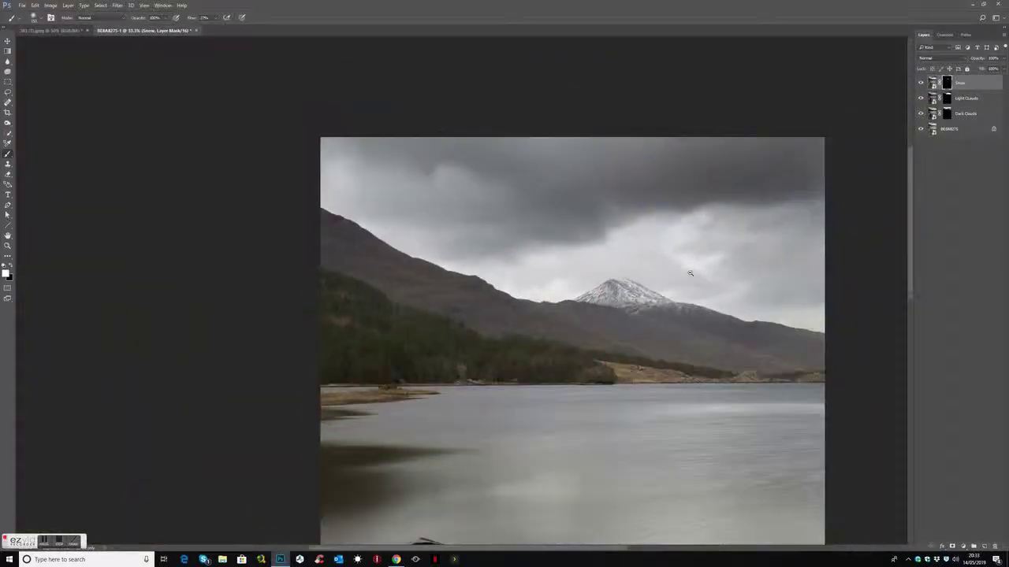
pyautogui.scroll(-2, 690, 273)
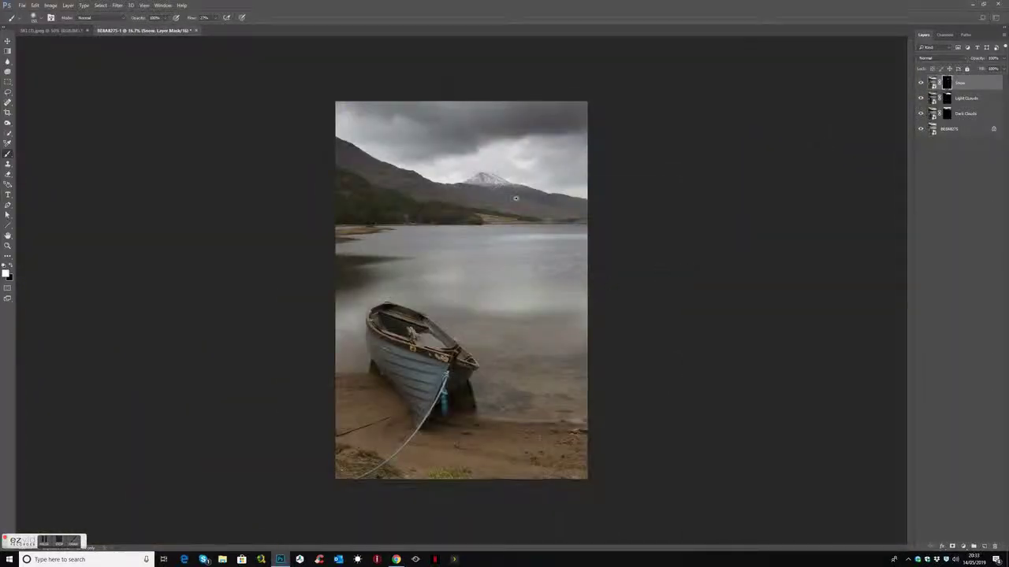
# Step: Target the Snow layer content and create a new smart object via copy from it
pyautogui.scroll(3, 516, 198)
pyautogui.scroll(1, 390, 127)
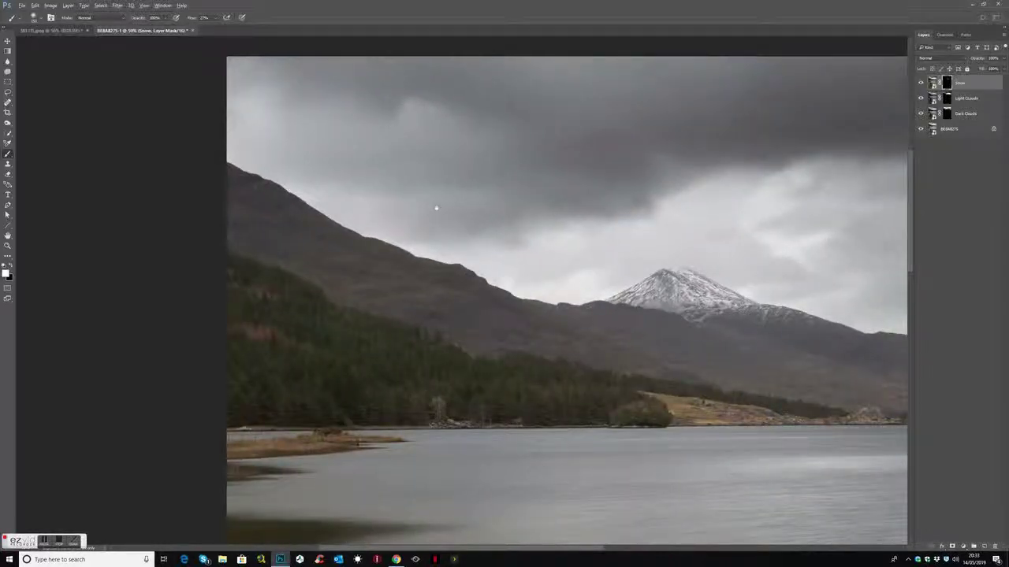
pyautogui.hotkey('ctrl', '2')
pyautogui.rightClick(966, 87)
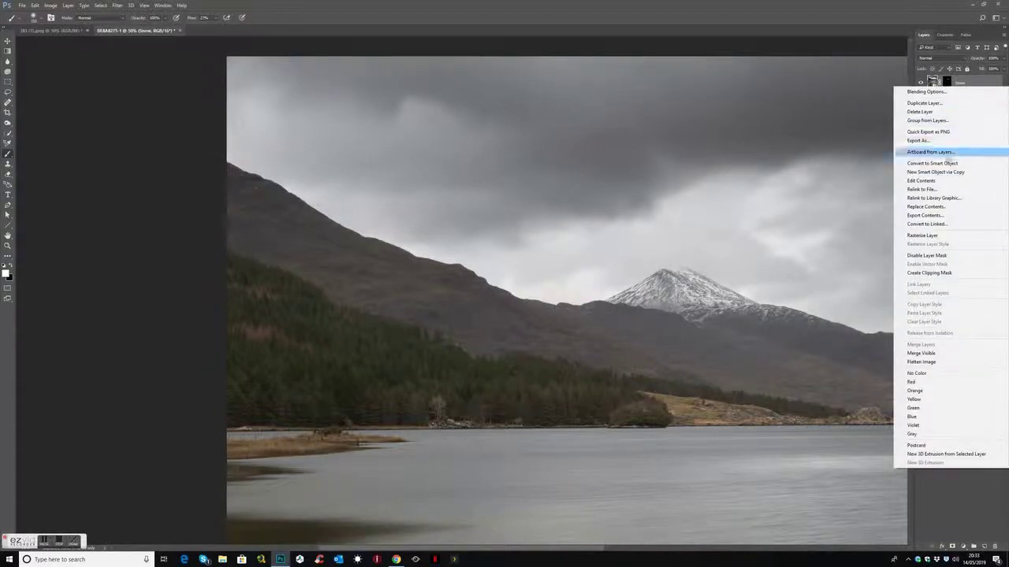
pyautogui.click(947, 172)
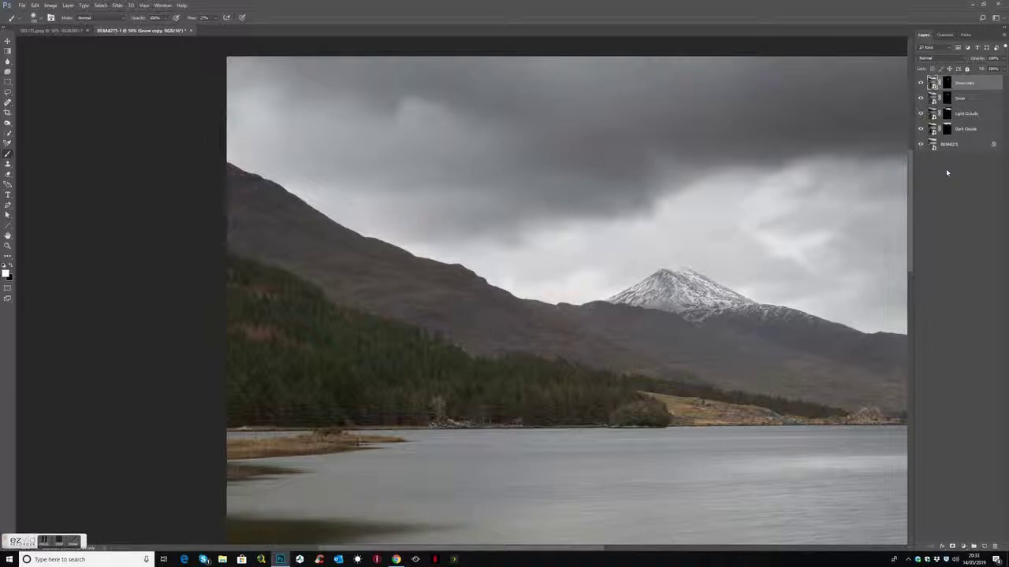
# Step: Fill the Snow copy's mask with black and rename the layer Trees
pyautogui.click(948, 84)
pyautogui.doubleClick(966, 83)
pyautogui.write('S')
pyautogui.write('ree')
pyautogui.write('s')
pyautogui.click(975, 205)
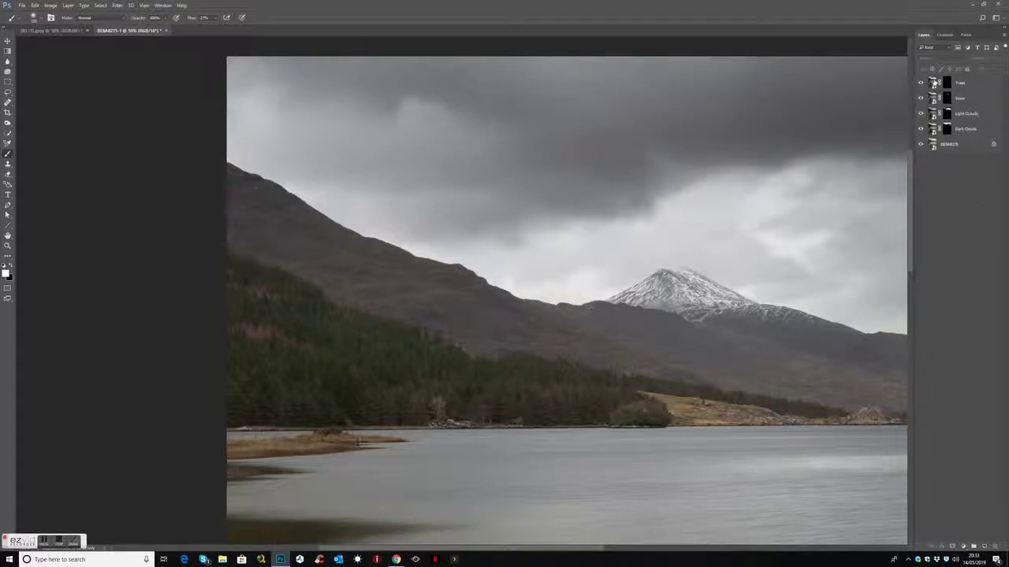
# Step: Open the Trees smart object in Camera Raw, bring Highlights and Whites to about 0, lower Clarity and raise Saturation to about +38
pyautogui.click(935, 84)
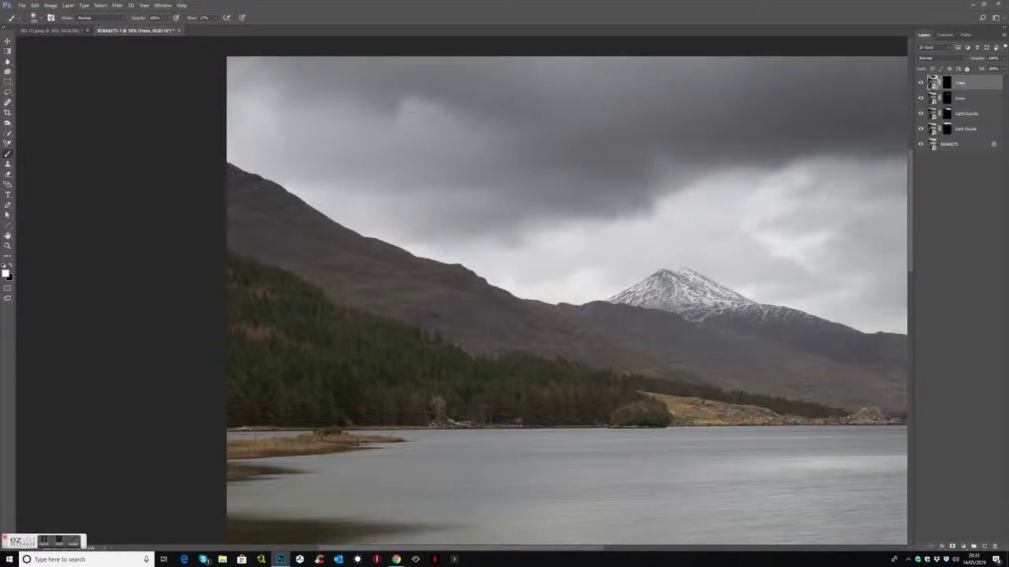
pyautogui.doubleClick(934, 82)
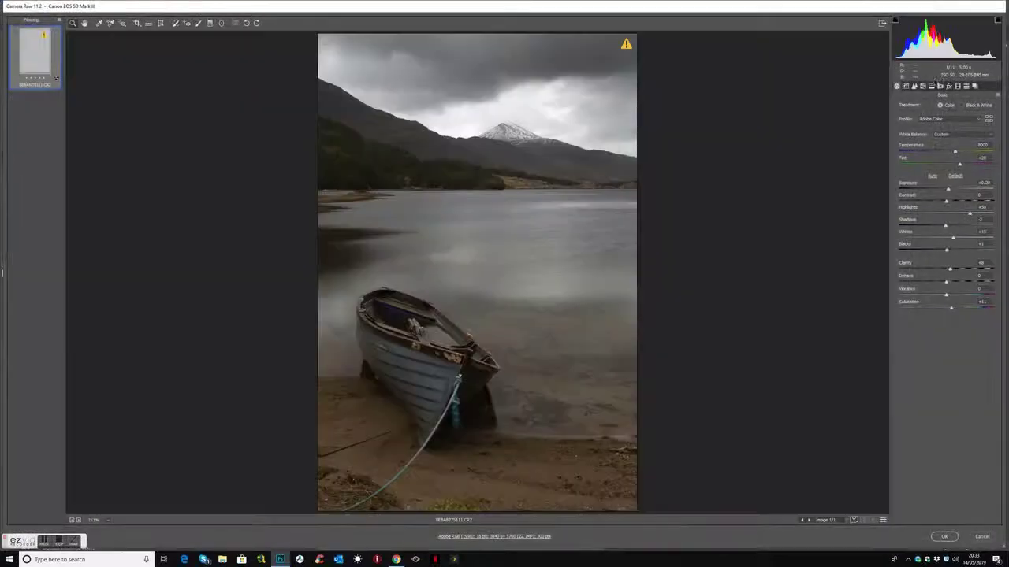
pyautogui.click(376, 165)
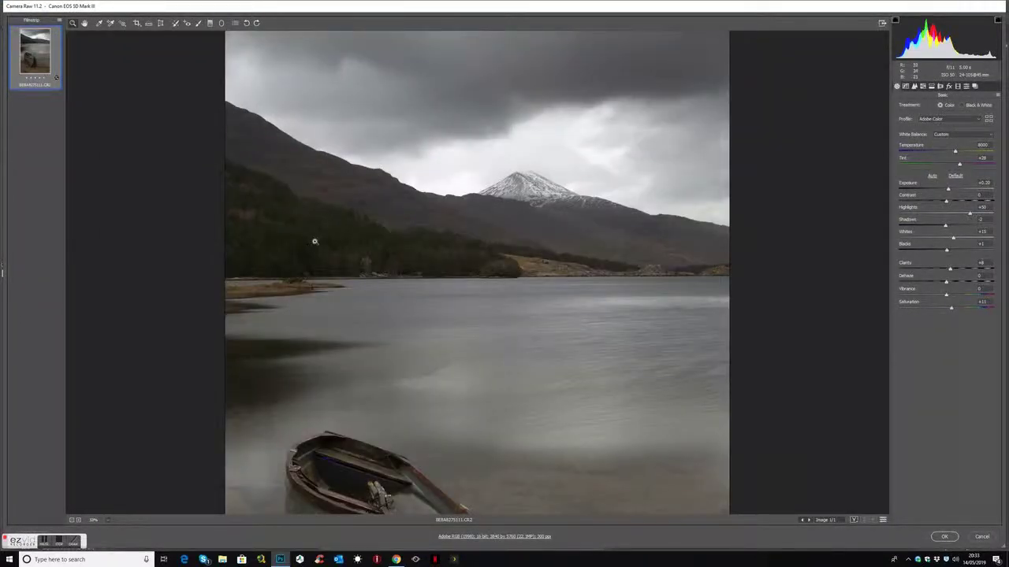
pyautogui.click(314, 242)
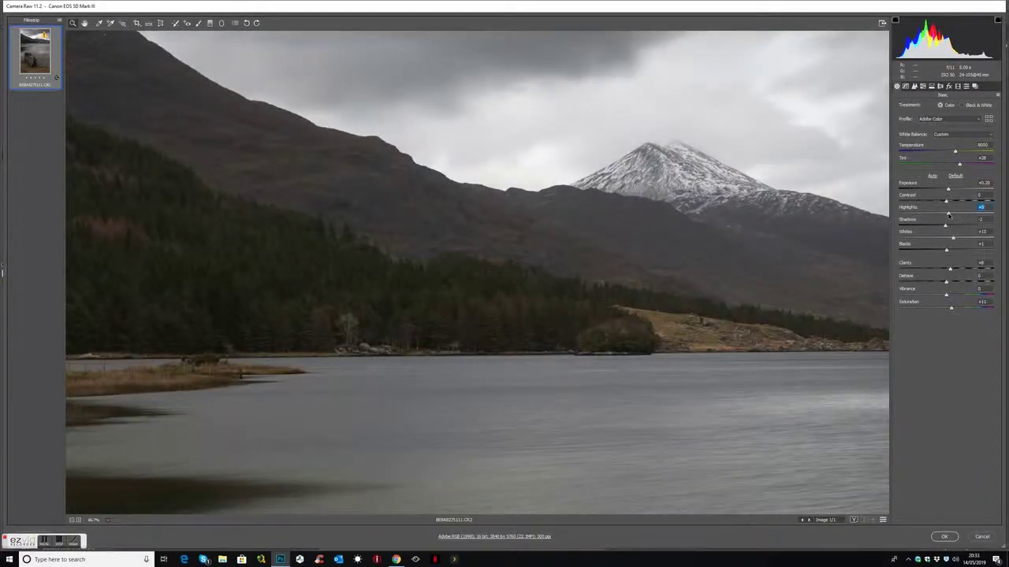
pyautogui.doubleClick(954, 236)
pyautogui.click(951, 270)
pyautogui.moveTo(952, 309); pyautogui.dragTo(966, 309)
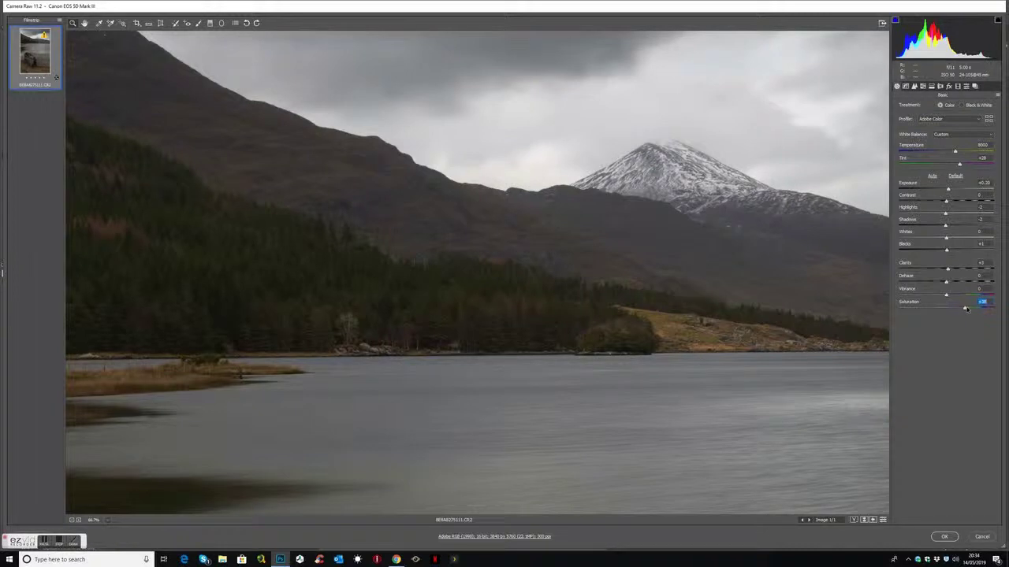
# Step: Raise Shadows to +92, increase Exposure slightly for the Trees smart object and apply the raw settings
pyautogui.moveTo(945, 226); pyautogui.dragTo(995, 224)
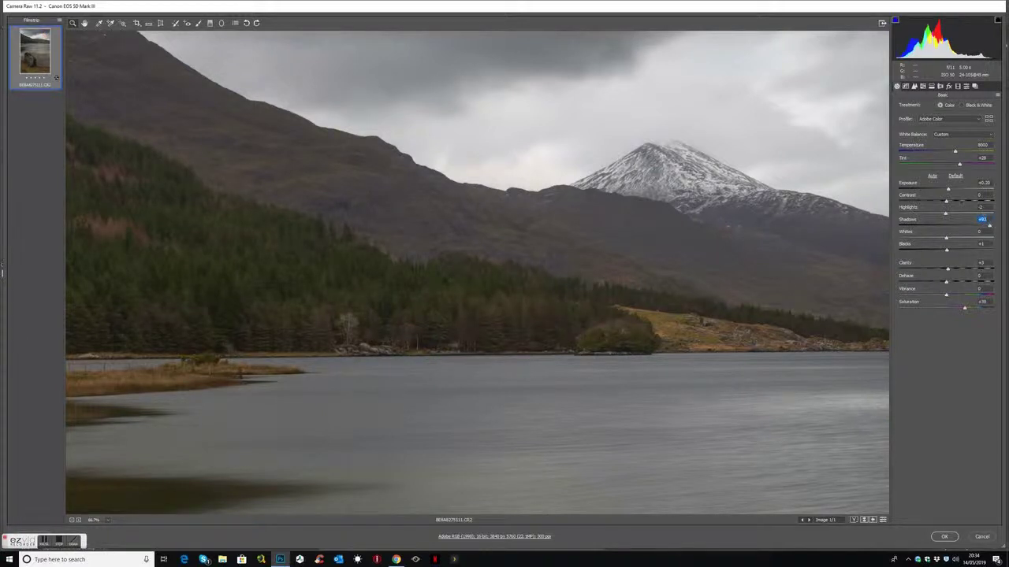
pyautogui.click(950, 190)
pyautogui.moveTo(949, 191); pyautogui.dragTo(949, 194)
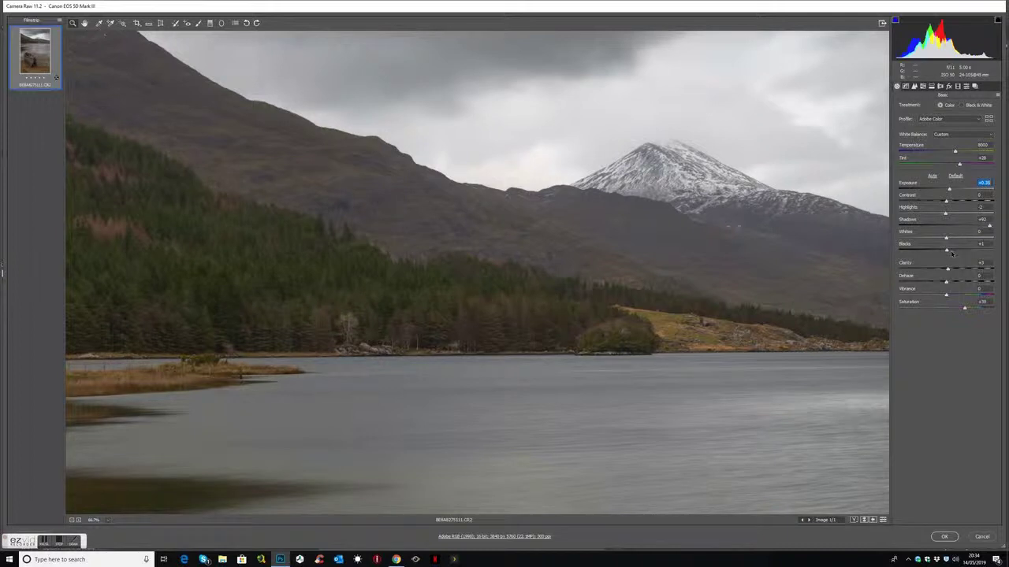
pyautogui.click(948, 539)
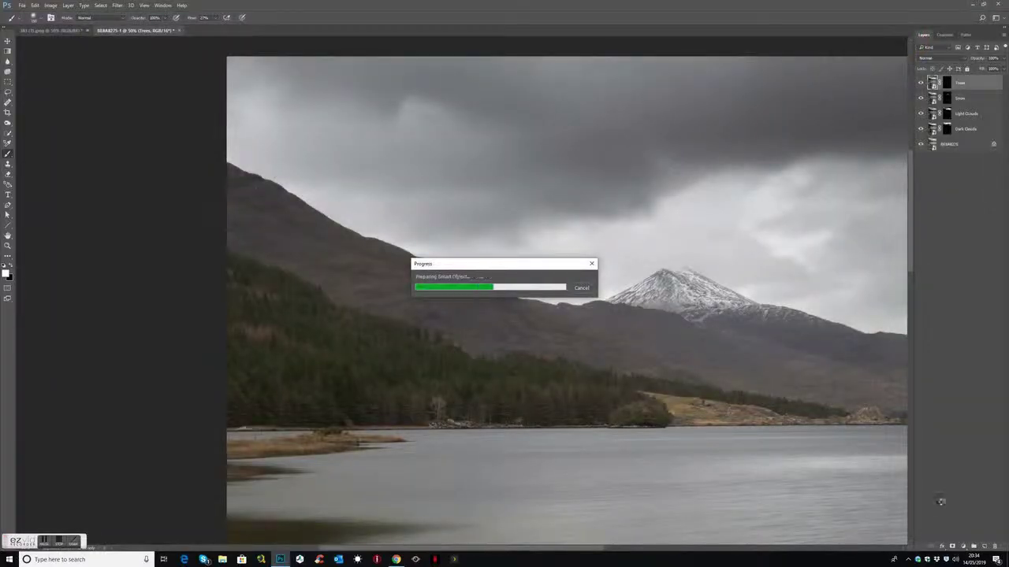
# Step: Compare the Midtone luminosity channels over the trees and load Midtone 04 as a selection
pyautogui.click(297, 392)
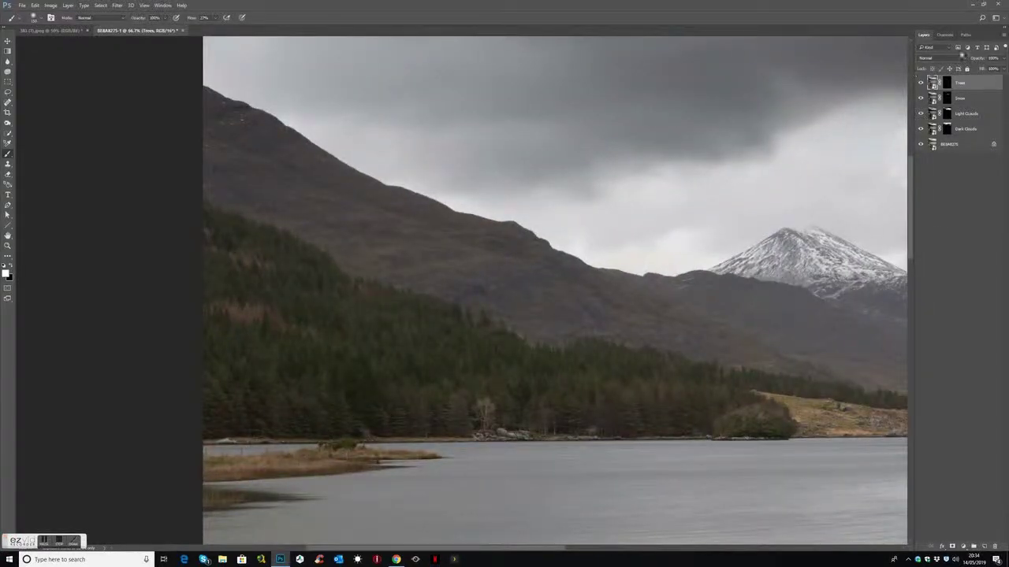
pyautogui.click(944, 36)
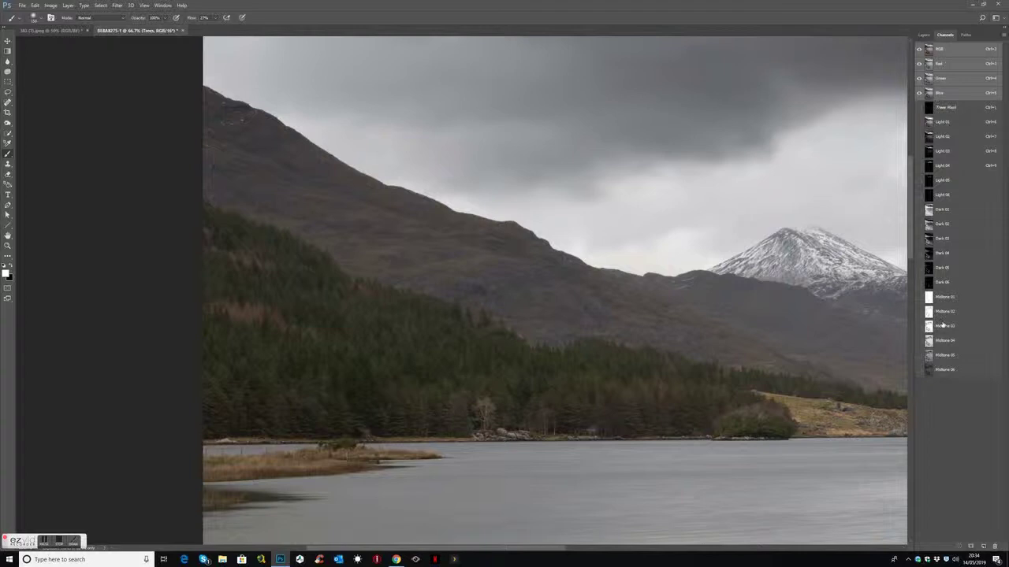
pyautogui.click(945, 317)
pyautogui.click(945, 327)
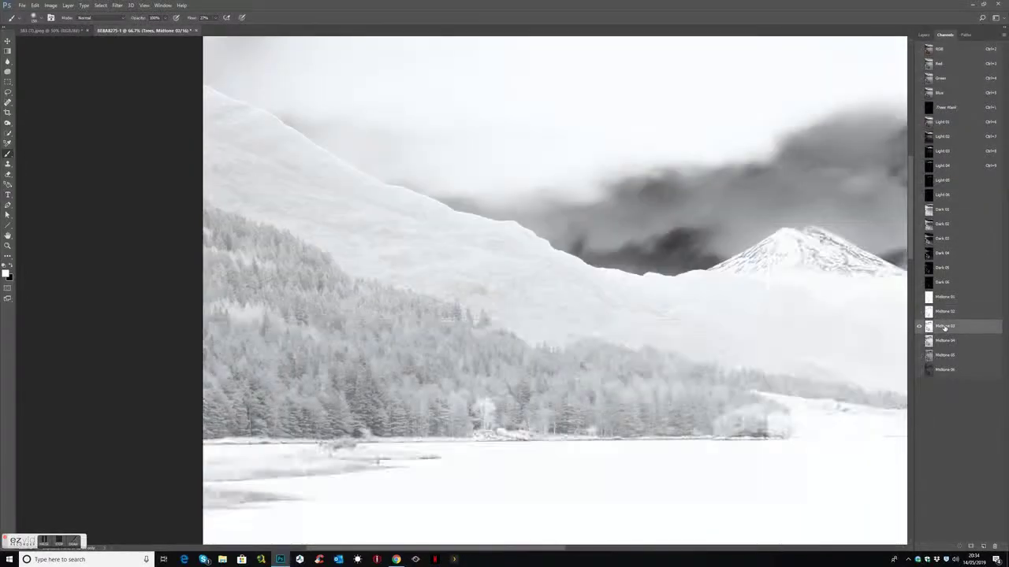
pyautogui.click(945, 339)
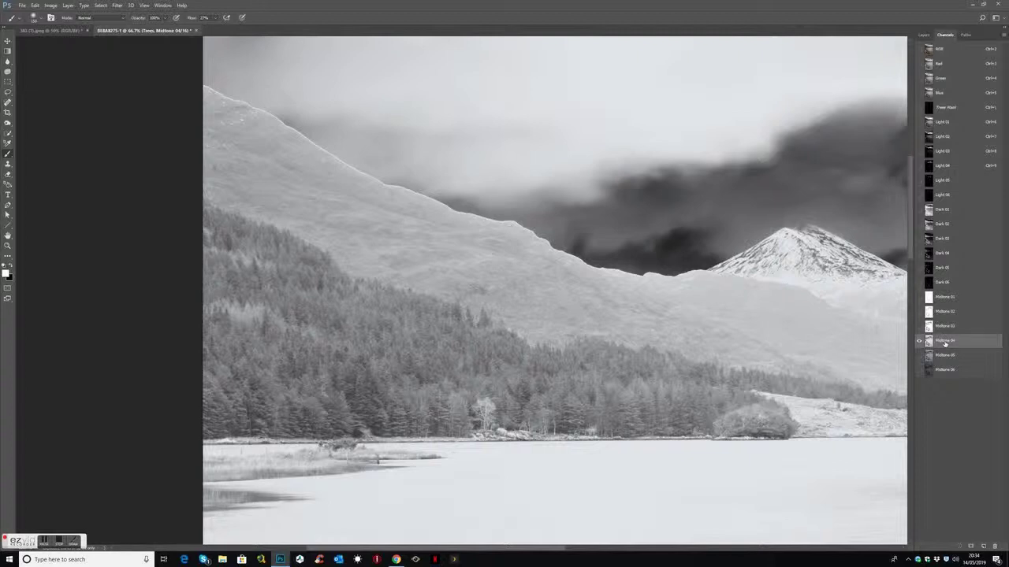
pyautogui.keyDown('ctrl'); pyautogui.click(928, 342); pyautogui.keyUp('ctrl')
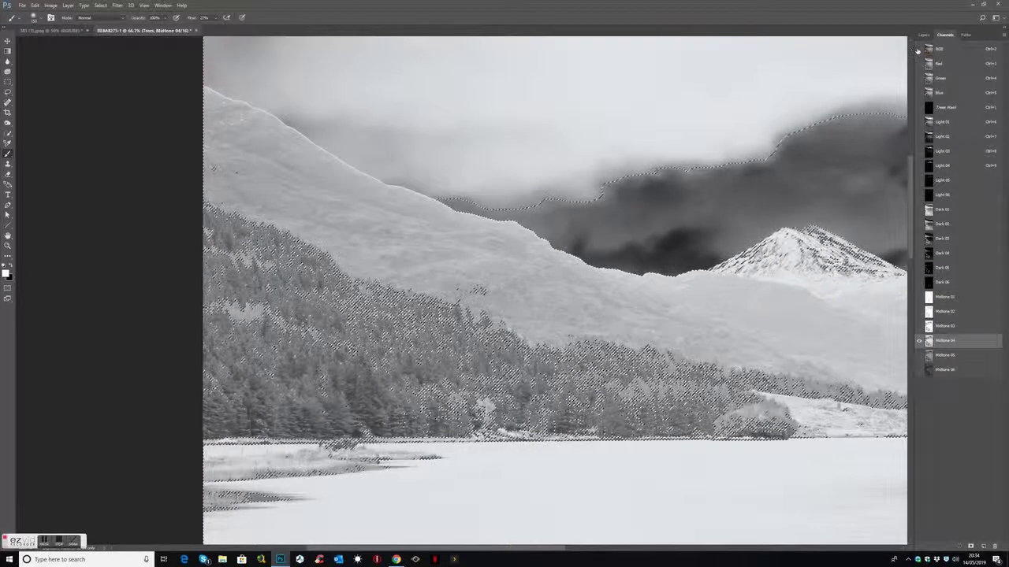
# Step: Restore the full-colour image, target the Trees layer mask and hide the selection outline
pyautogui.press('`')
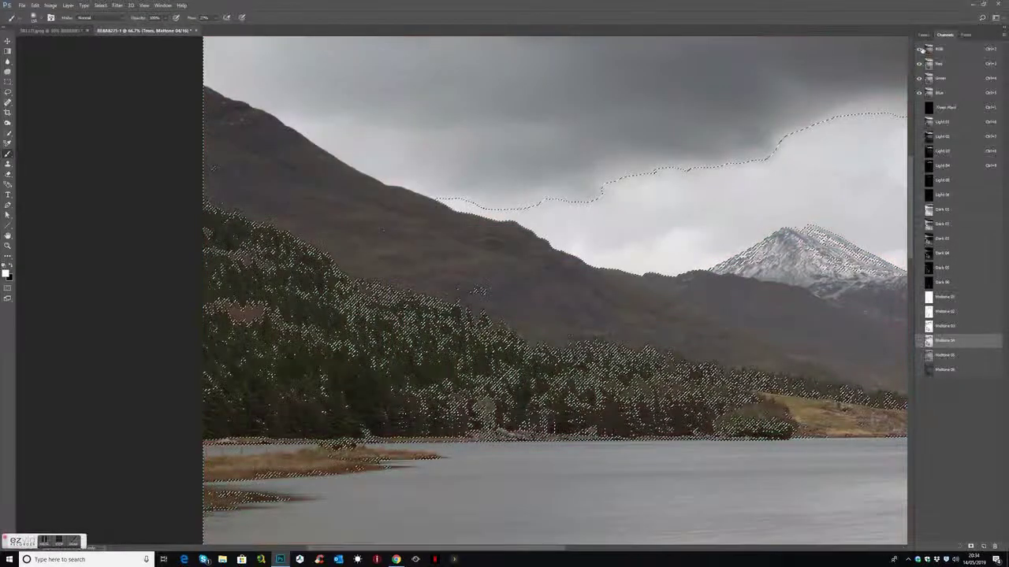
pyautogui.click(923, 34)
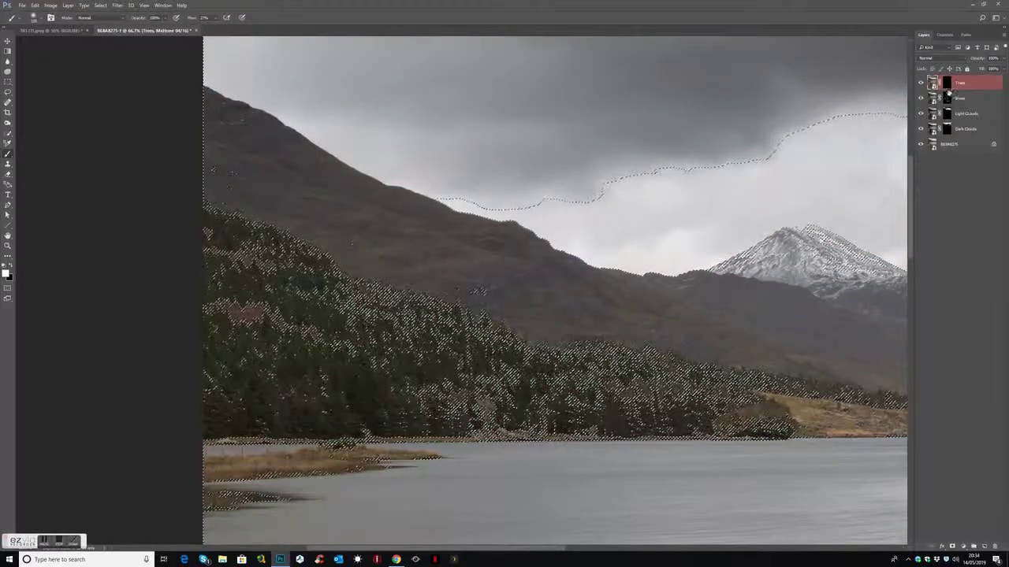
pyautogui.hotkey('ctrl', 'd')
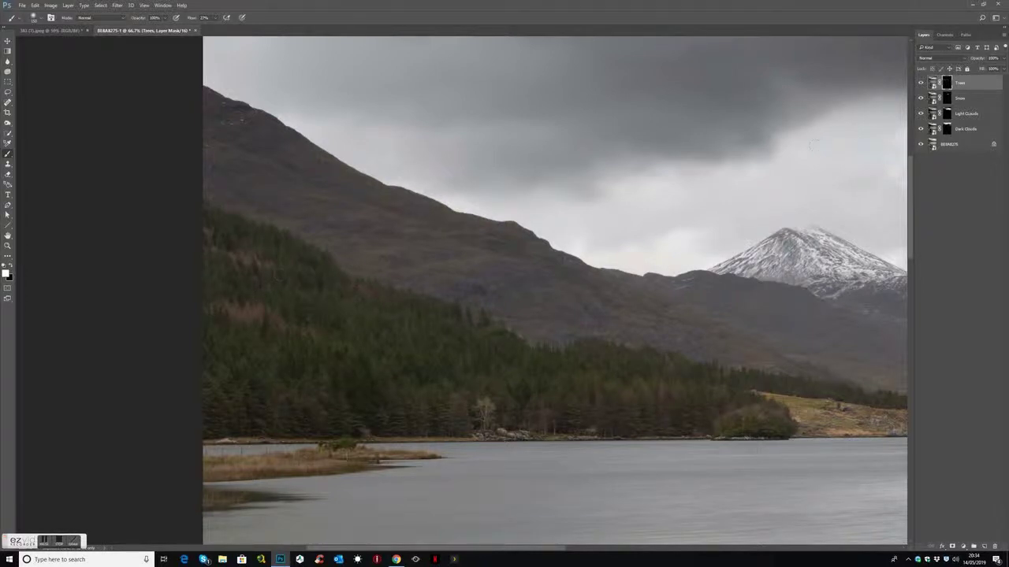
# Step: Switch the Trees layer off and on to compare the forest close up and in the wider view
pyautogui.click(920, 84)
pyautogui.click(920, 84)
pyautogui.click(920, 84)
pyautogui.click(920, 84)
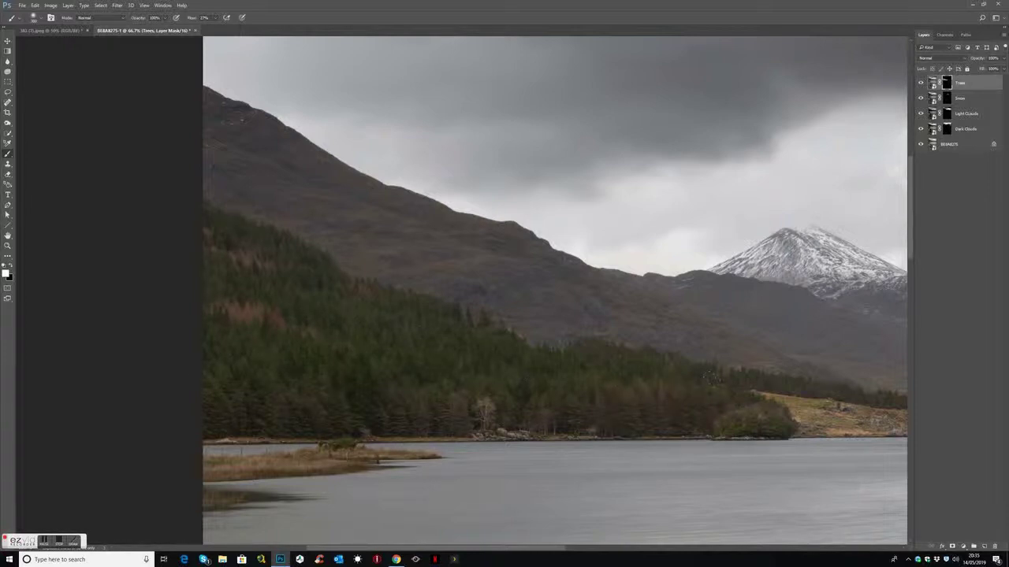
pyautogui.scroll(-2, 720, 404)
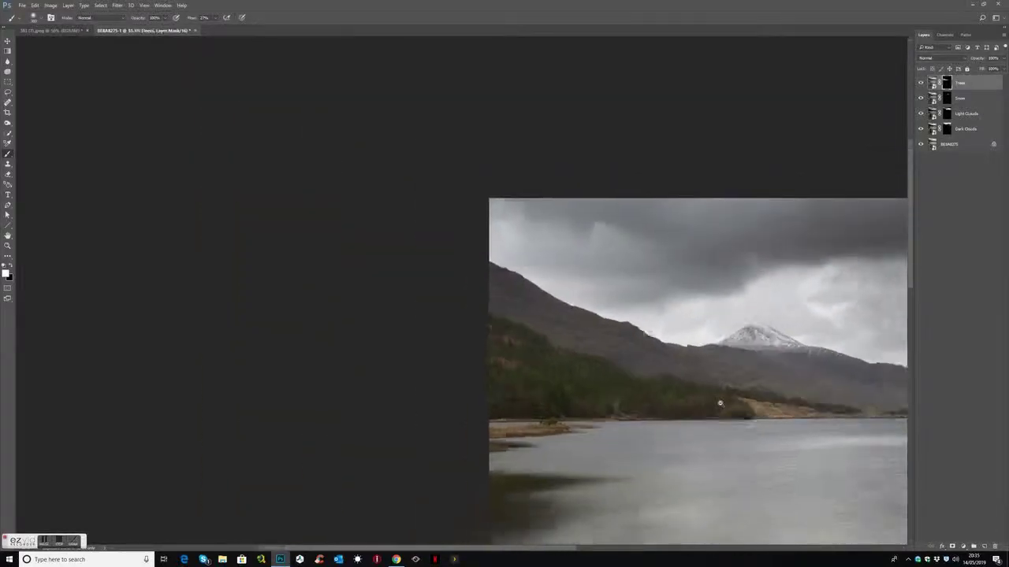
pyautogui.scroll(-2, 720, 404)
pyautogui.scroll(2, 717, 160)
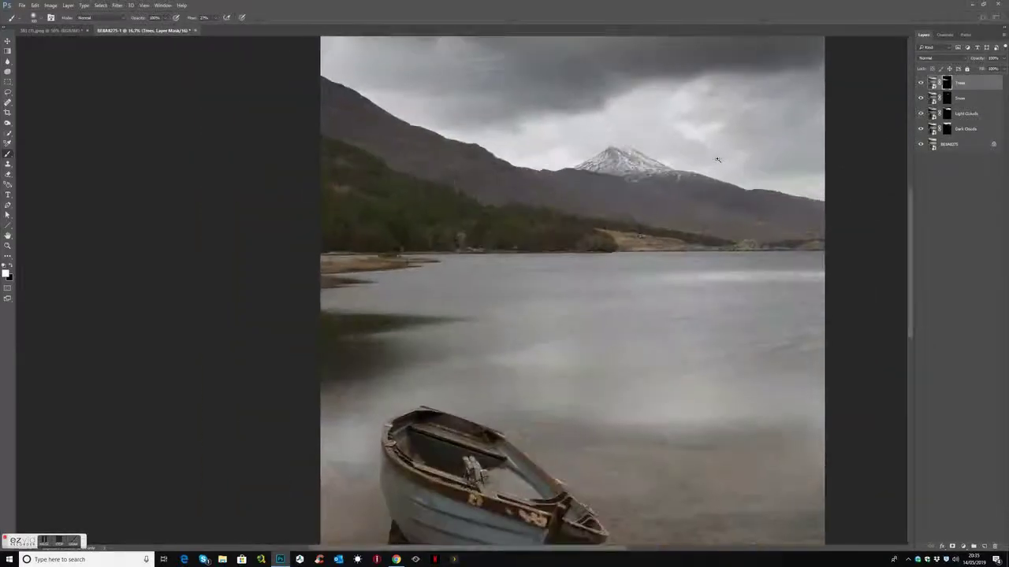
pyautogui.click(920, 82)
pyautogui.click(920, 82)
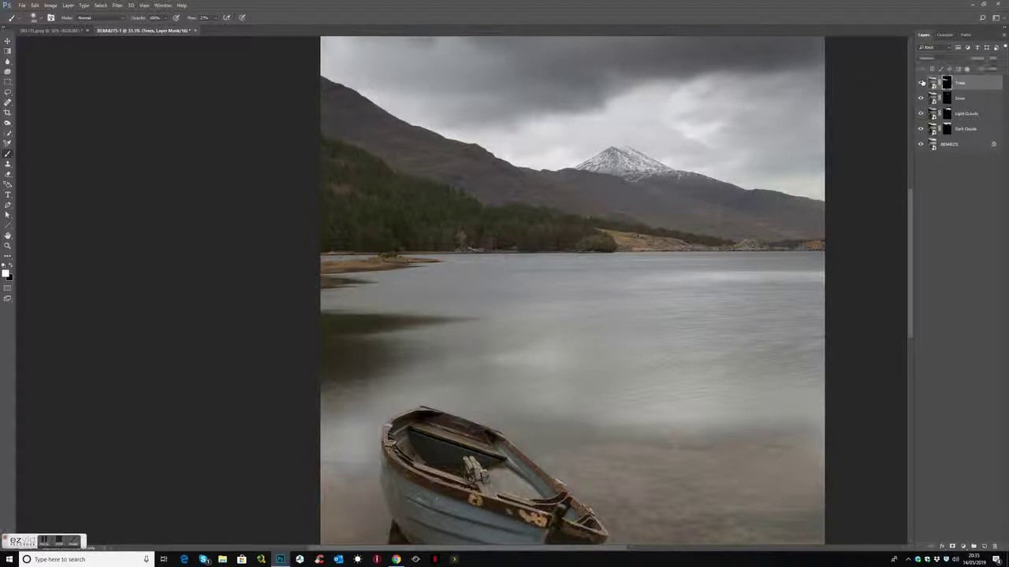
pyautogui.click(920, 83)
pyautogui.click(921, 84)
# Step: Reopen the Trees smart object in Camera Raw and apply Exposure +0.55, Highlights +34, Shadows about +48 and Whites about +58
pyautogui.doubleClick(932, 83)
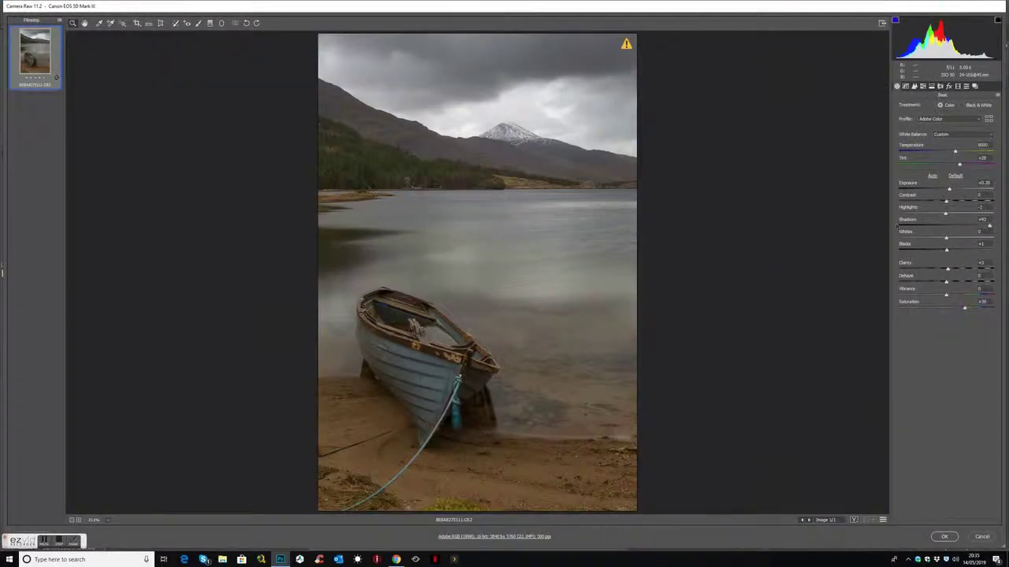
pyautogui.moveTo(946, 215); pyautogui.dragTo(952, 192)
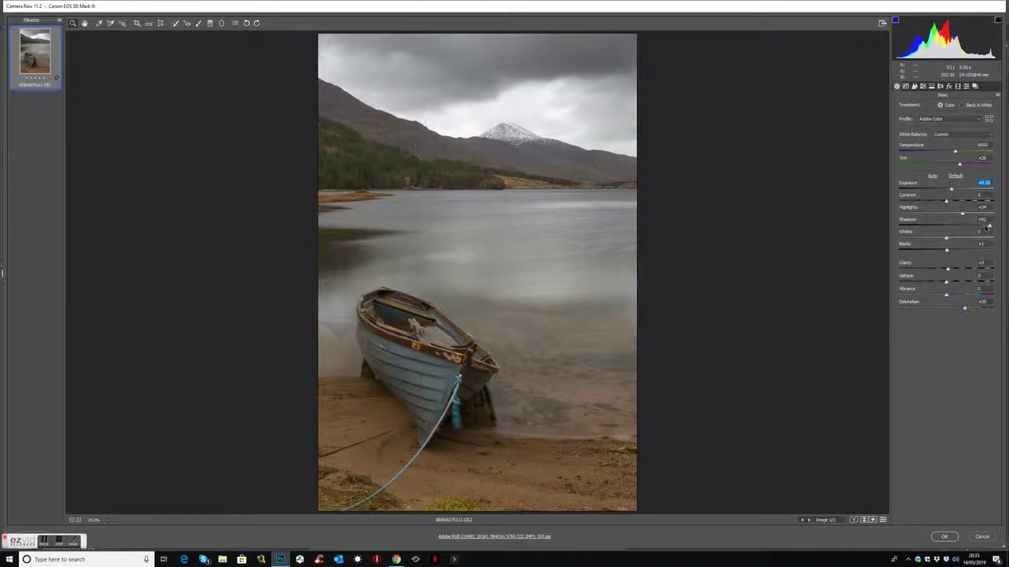
pyautogui.moveTo(989, 227); pyautogui.dragTo(970, 230)
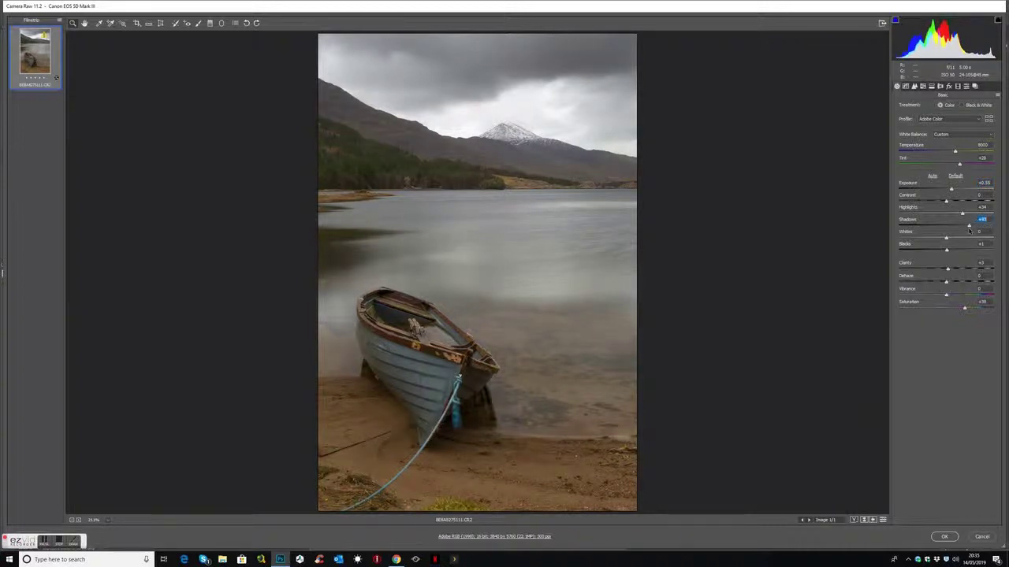
pyautogui.moveTo(947, 239); pyautogui.dragTo(975, 239)
pyautogui.click(944, 536)
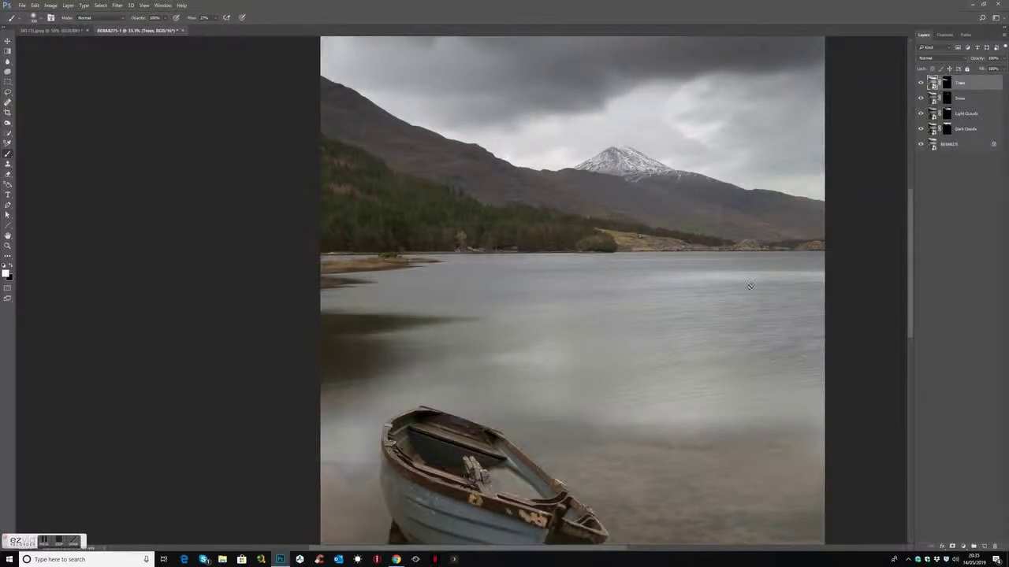
# Step: Compare the photo with the Trees layer off and on, then target its mask with black as the foreground colour
pyautogui.click(921, 84)
pyautogui.click(921, 84)
pyautogui.click(920, 85)
pyautogui.click(946, 85)
pyautogui.press('x')
pyautogui.hotkey('ctrl', '-')
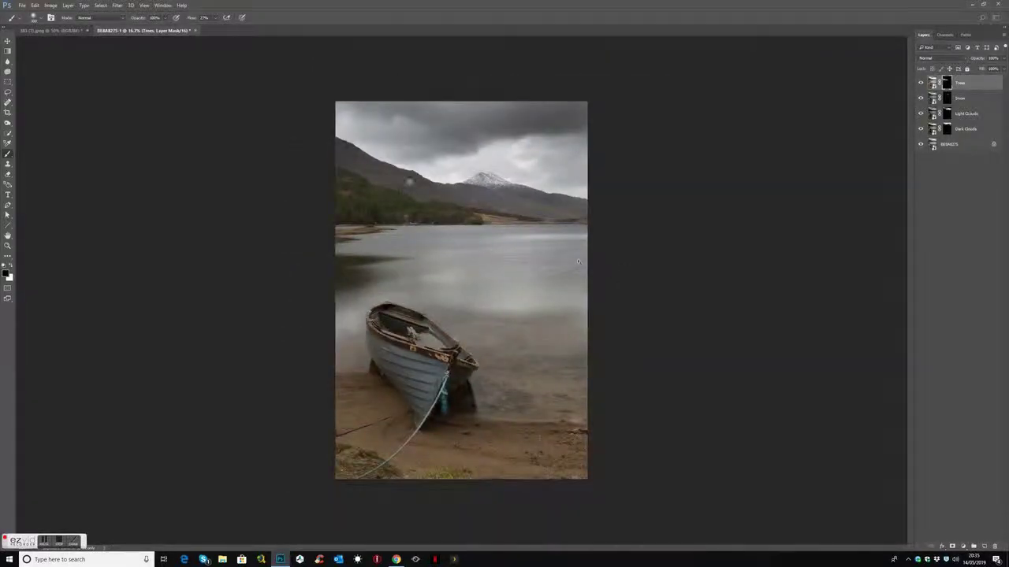
pyautogui.scroll(3, 397, 167)
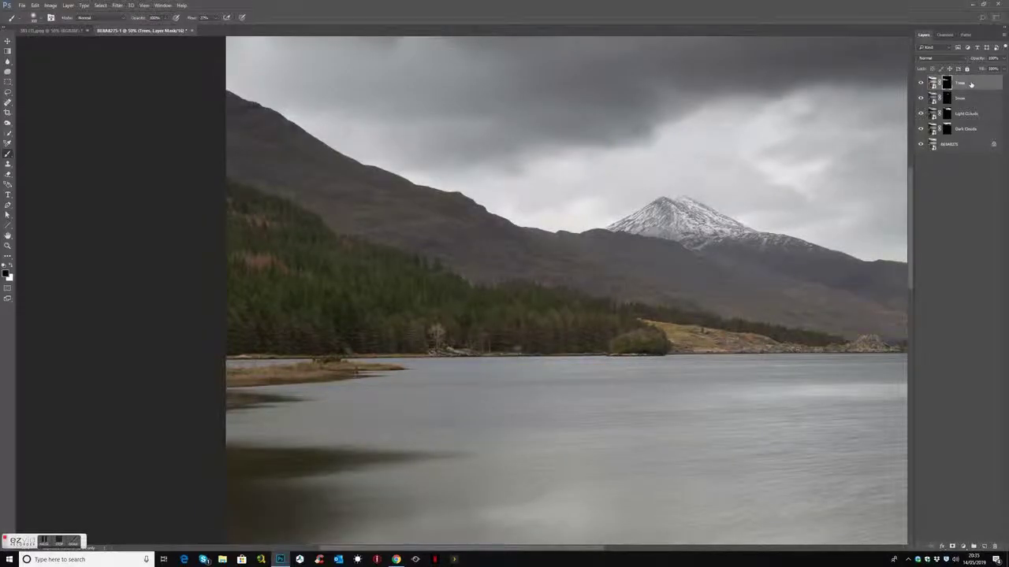
# Step: Create a new smart object via copy from the Trees layer and fill the copy's mask with black
pyautogui.rightClick(974, 84)
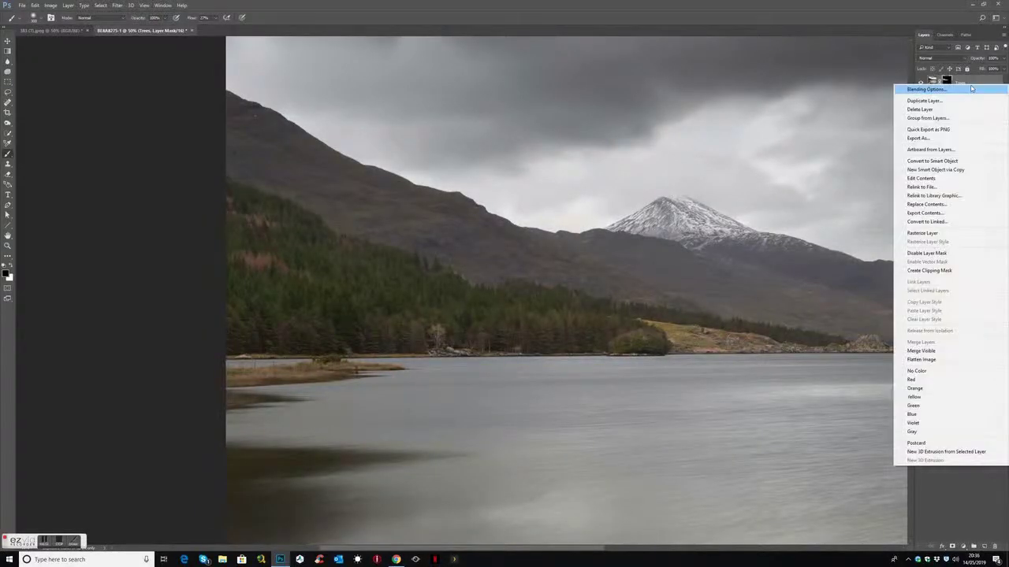
pyautogui.click(952, 170)
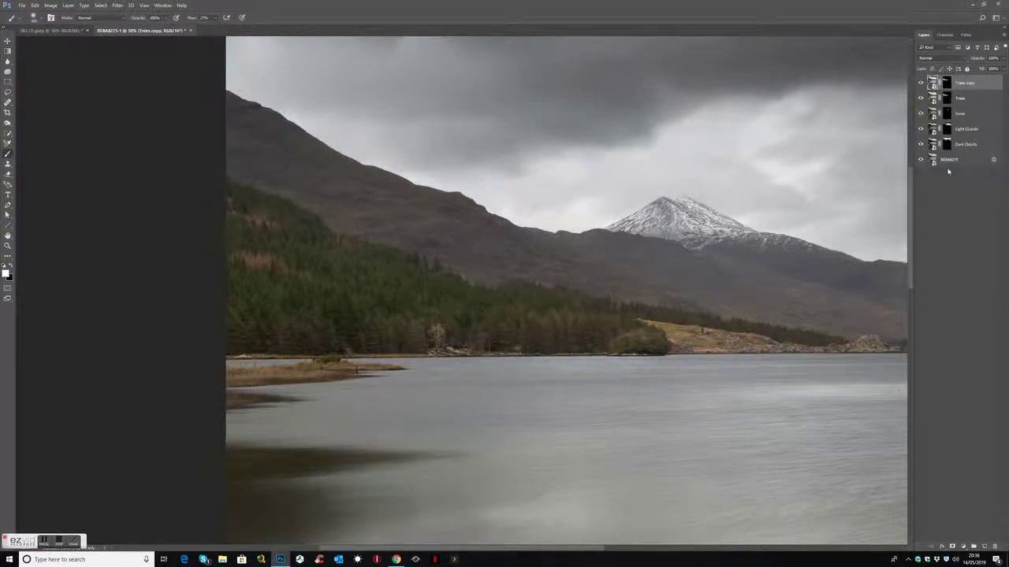
pyautogui.click(946, 83)
pyautogui.press('x')
pyautogui.hotkey('ctrl', 'i')
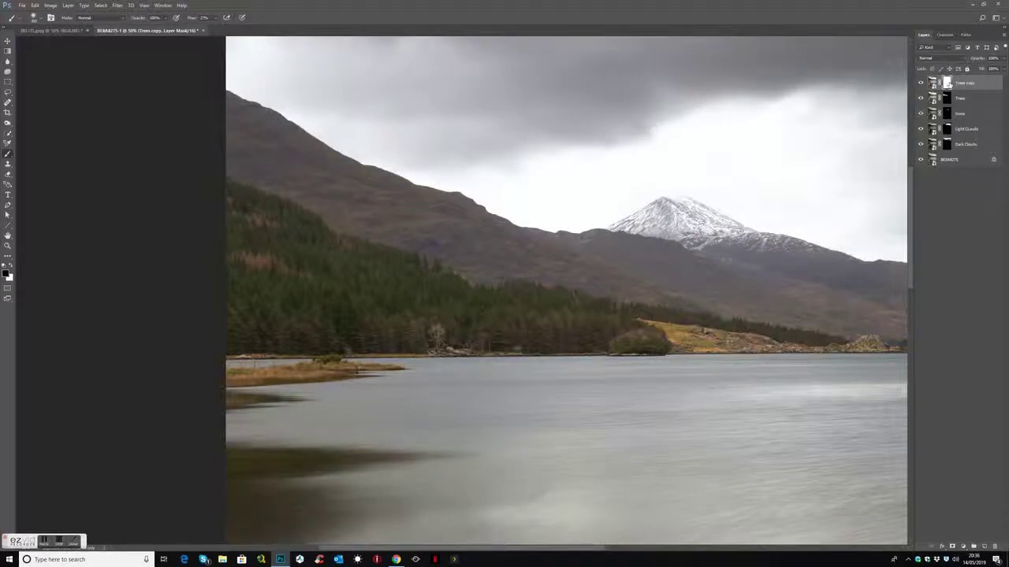
pyautogui.hotkey('shift', 'BackSpace')
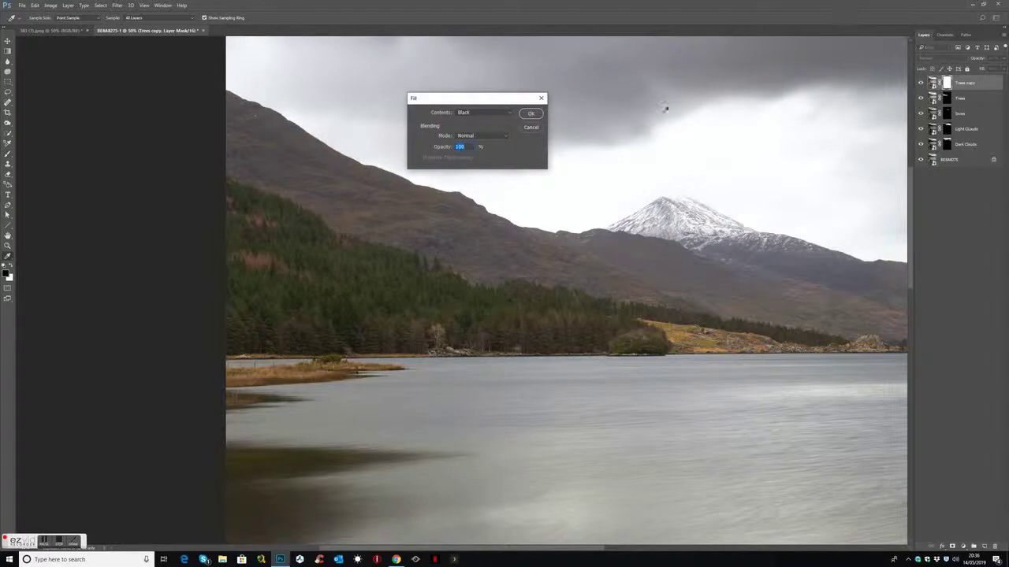
pyautogui.click(531, 114)
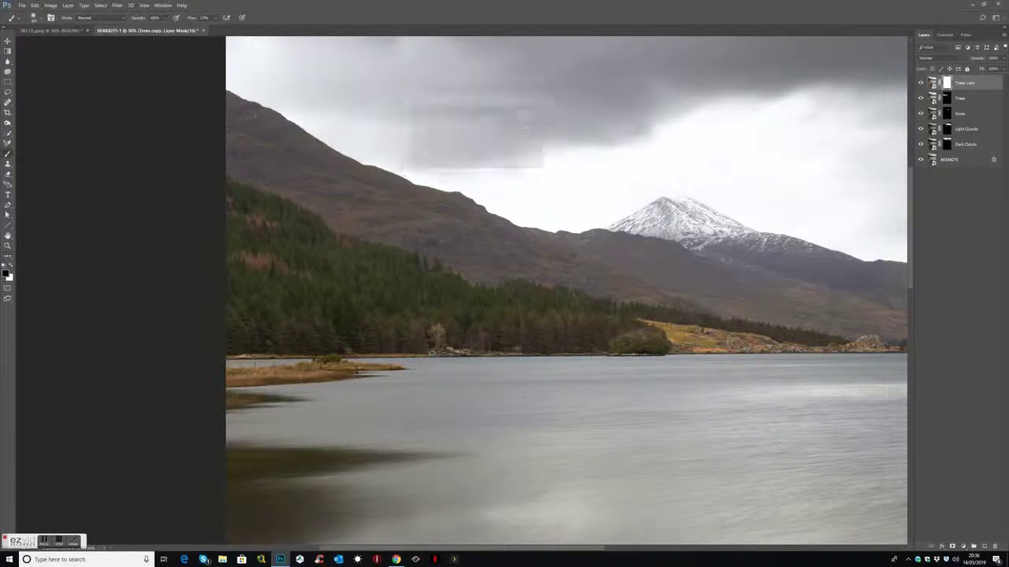
# Step: Rename the Trees copy layer as Mountains
pyautogui.click(962, 85)
pyautogui.doubleClick(963, 84)
pyautogui.write('Mountains')
pyautogui.press('Return')
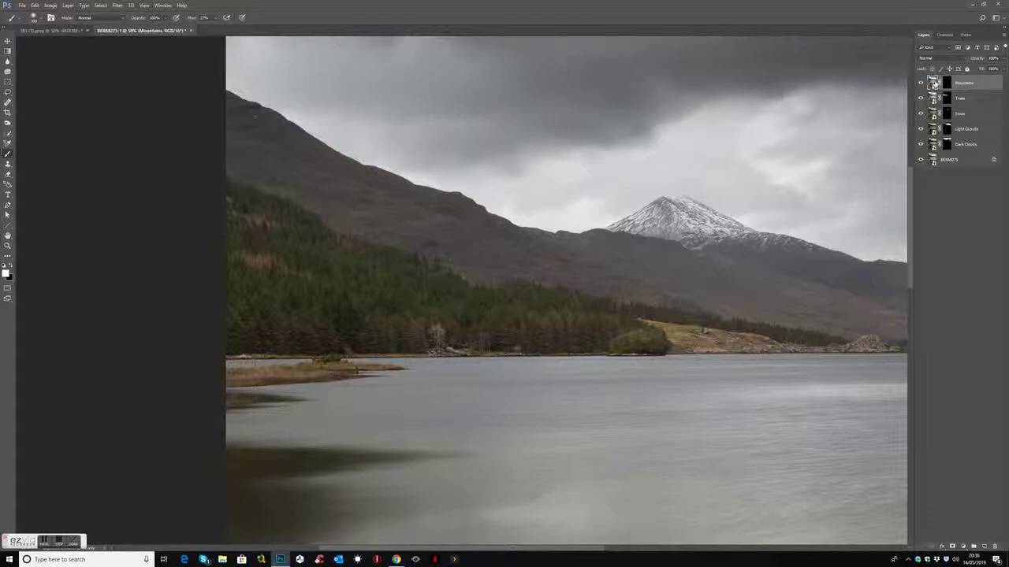
# Step: Reopen the Mountains smart object in Camera Raw and apply Exposure +0.10, Highlights -2, Shadows about -23, Whites +2 and Blacks about -26
pyautogui.doubleClick(933, 83)
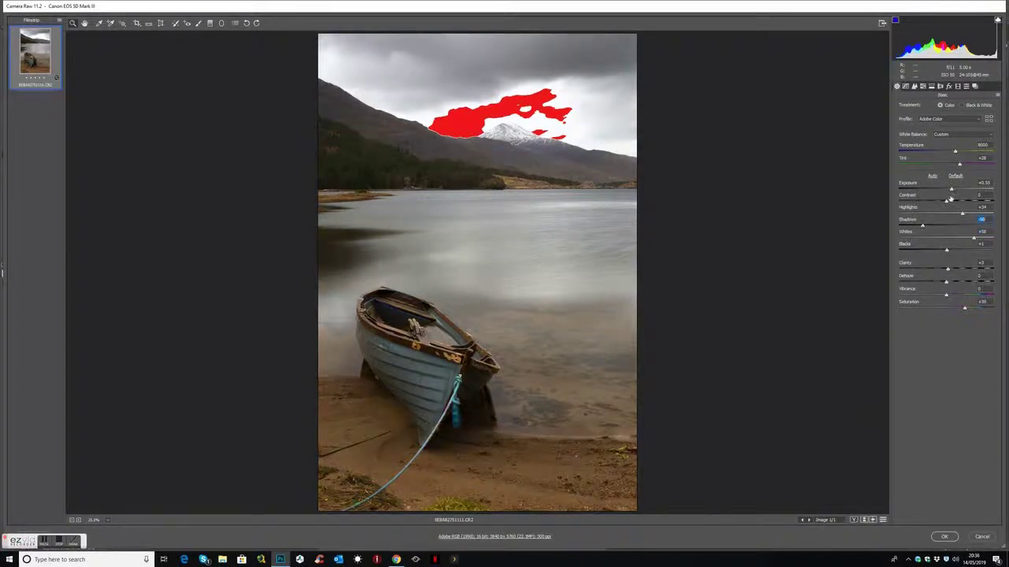
pyautogui.doubleClick(945, 191)
pyautogui.moveTo(944, 191); pyautogui.dragTo(947, 190)
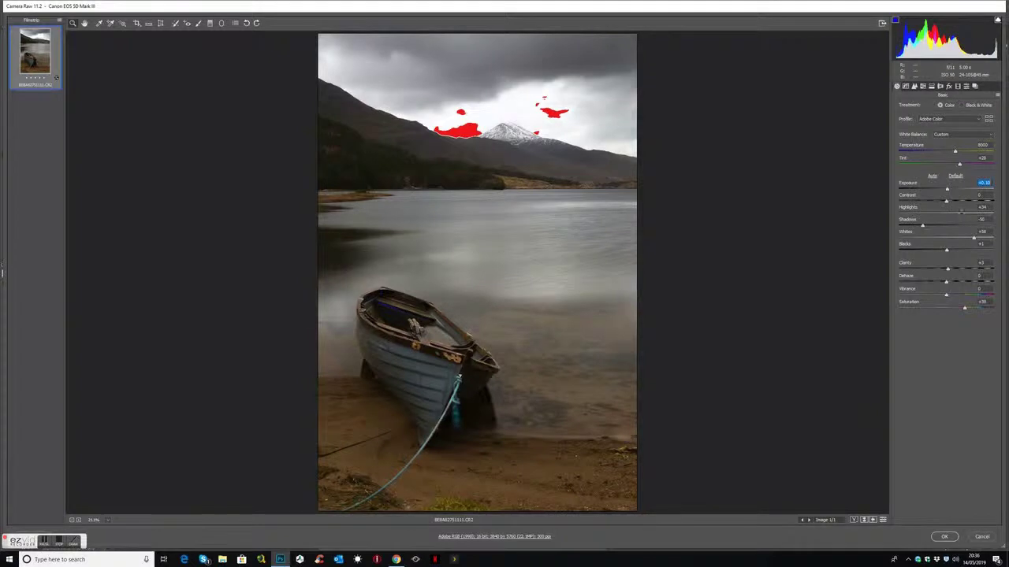
pyautogui.doubleClick(962, 215)
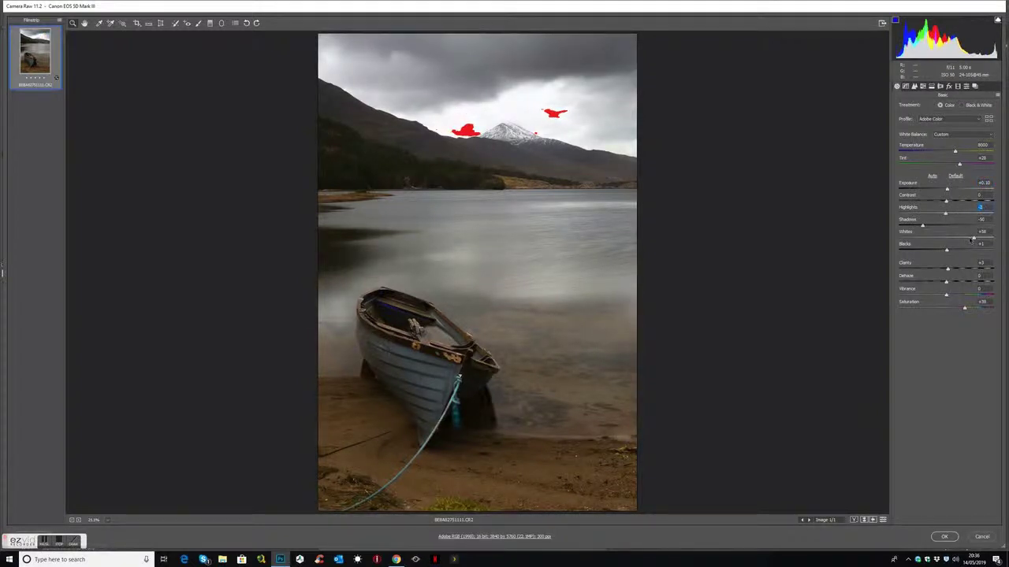
pyautogui.doubleClick(974, 238)
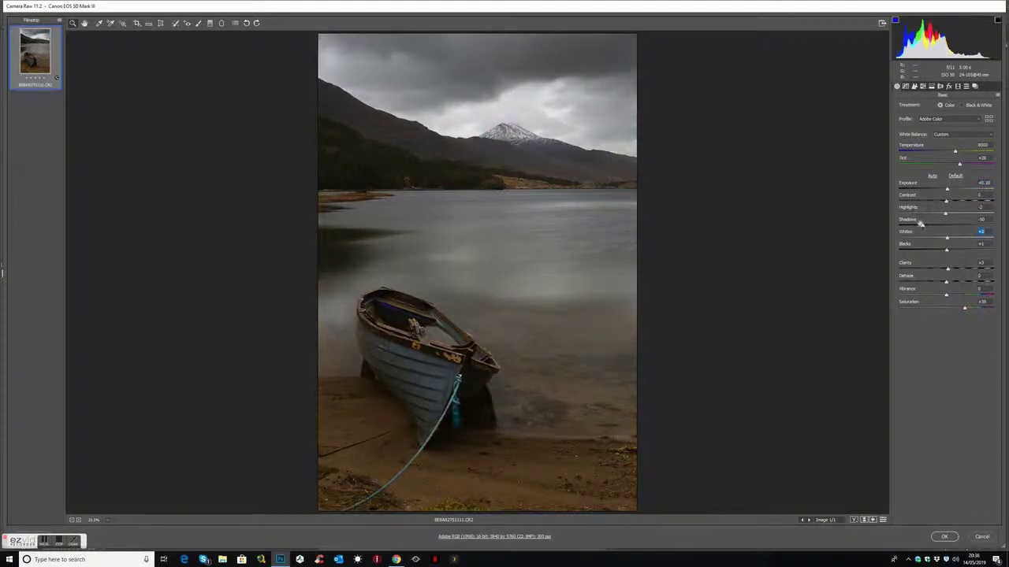
pyautogui.moveTo(922, 225)
pyautogui.mouseDown()
pyautogui.moveTo(933, 251)
pyautogui.moveTo(936, 227)
pyautogui.mouseUp()
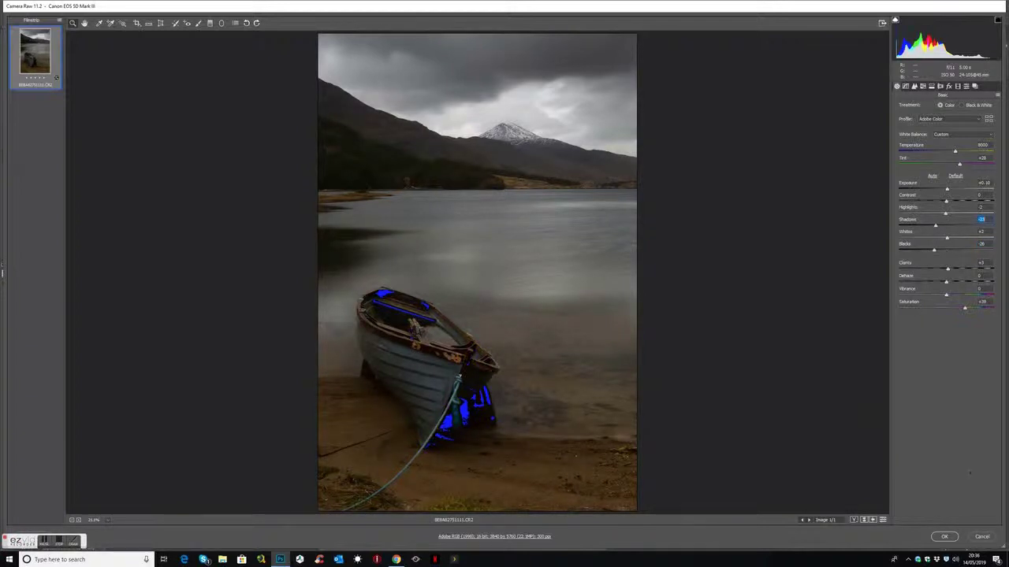
pyautogui.click(944, 538)
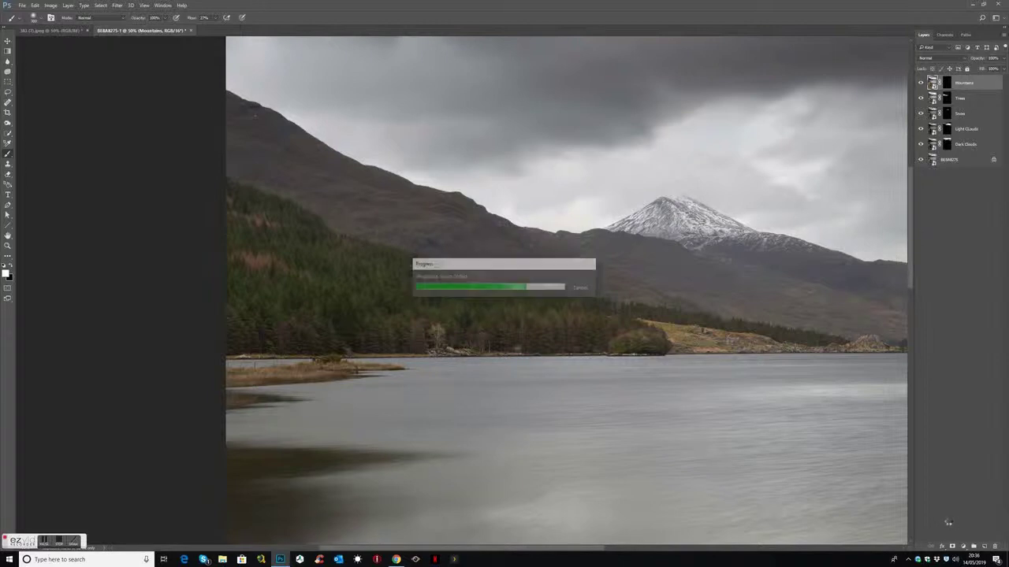
# Step: Rename the Mountains layer as Mountain shadow
pyautogui.doubleClick(975, 84)
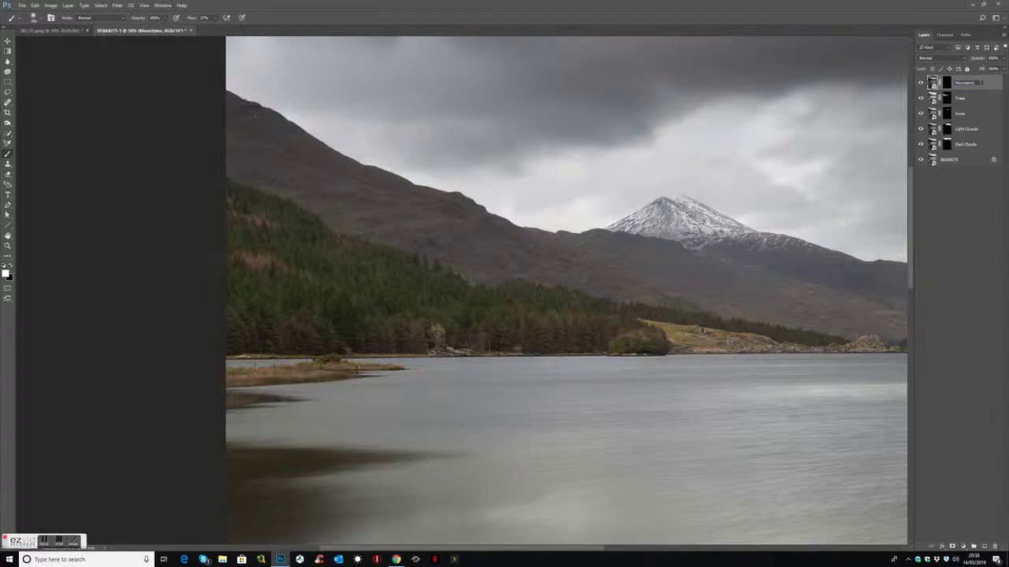
pyautogui.write('Mountain shadow')
pyautogui.press('Return')
# Step: Compare the Dark 02 and Dark 03 luminosity channels, load Dark 03 as a selection and return to the full-colour layer view
pyautogui.click(945, 34)
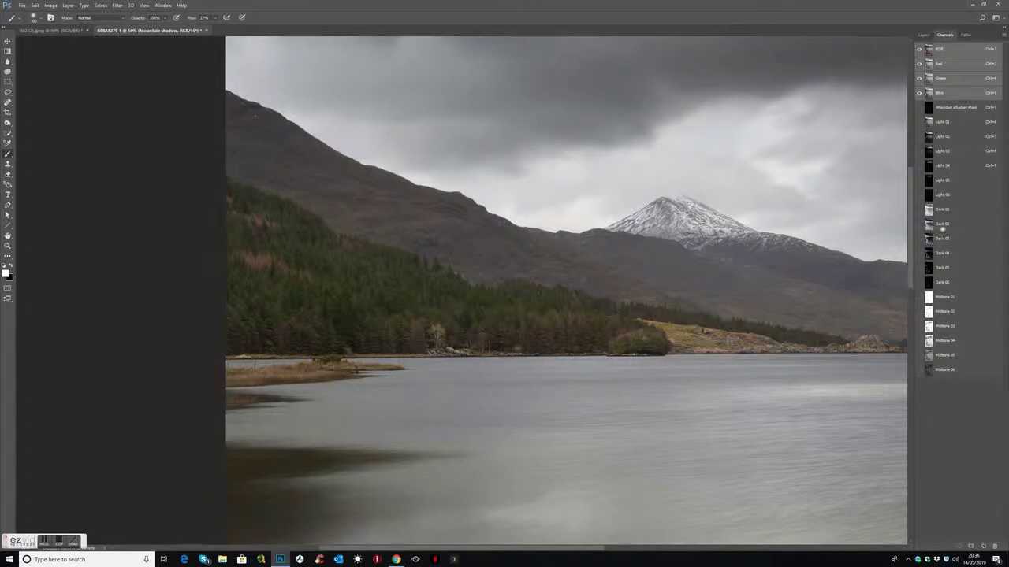
pyautogui.click(941, 227)
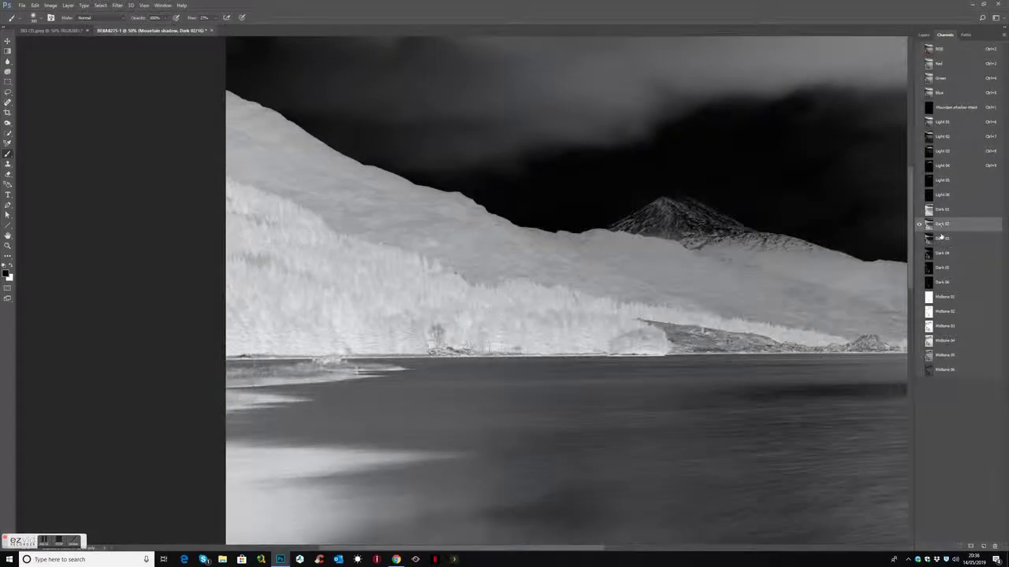
pyautogui.click(940, 240)
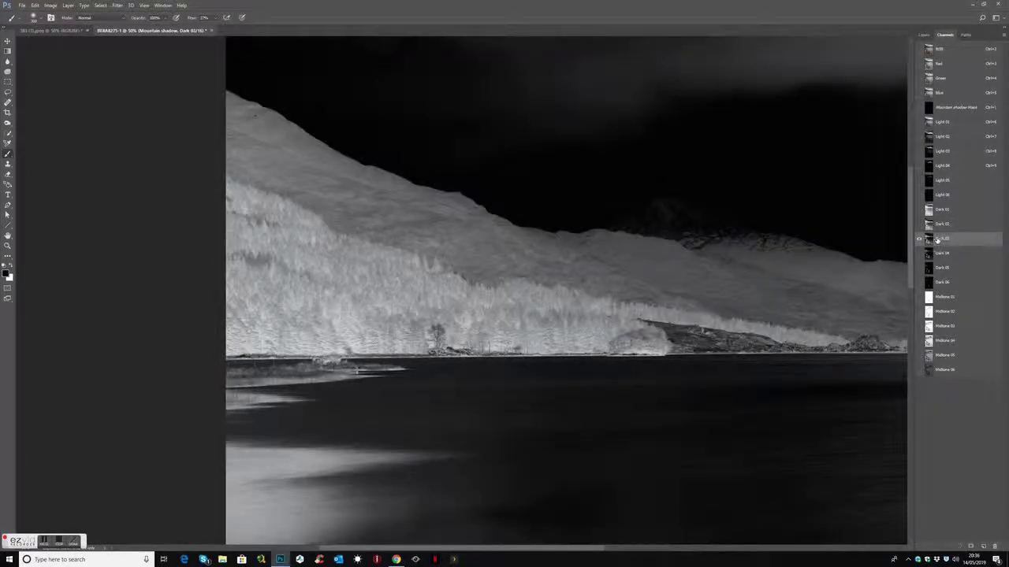
pyautogui.keyDown('ctrl'); pyautogui.click(928, 242); pyautogui.keyUp('ctrl')
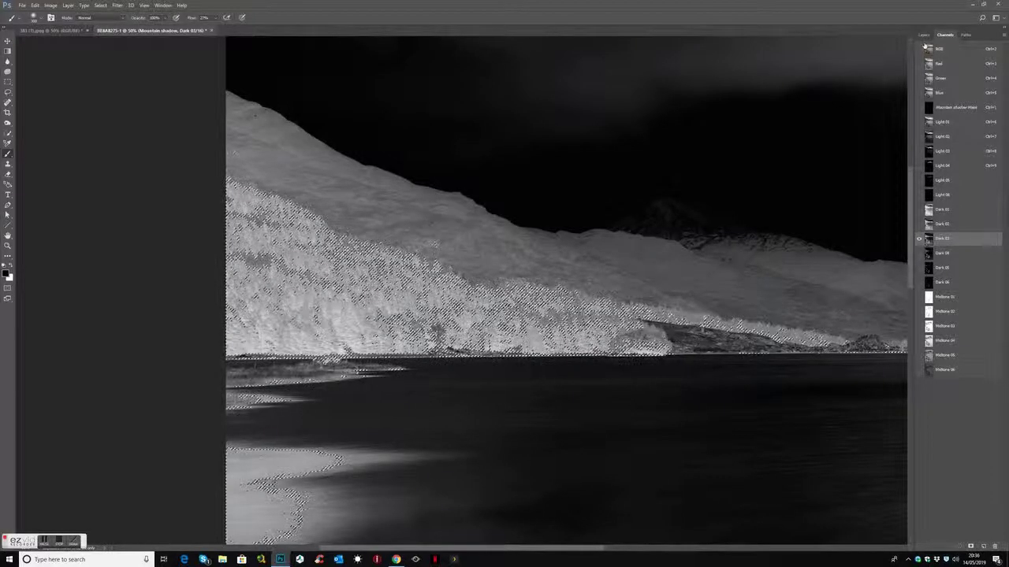
pyautogui.press('`')
pyautogui.click(920, 241)
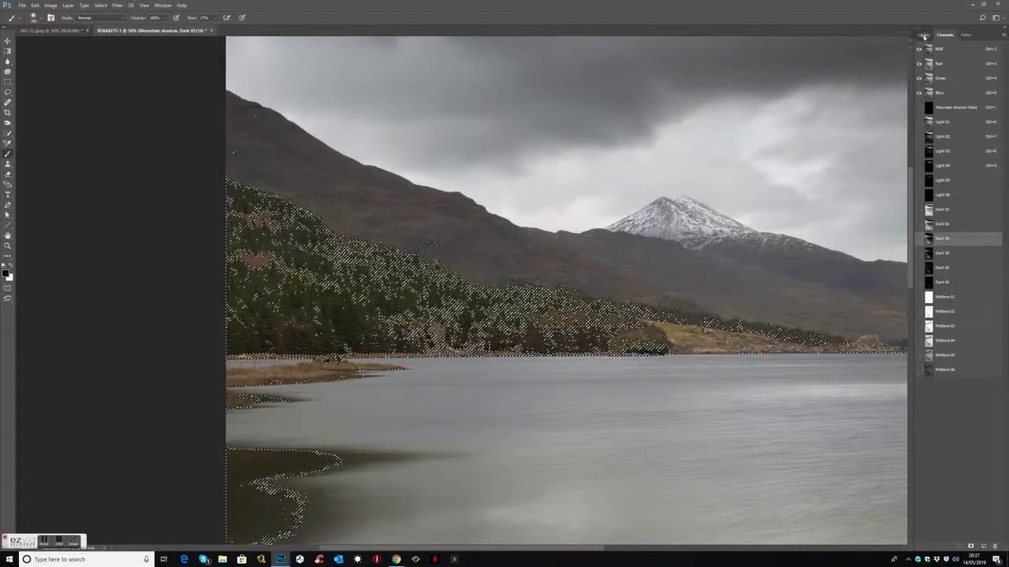
pyautogui.click(924, 35)
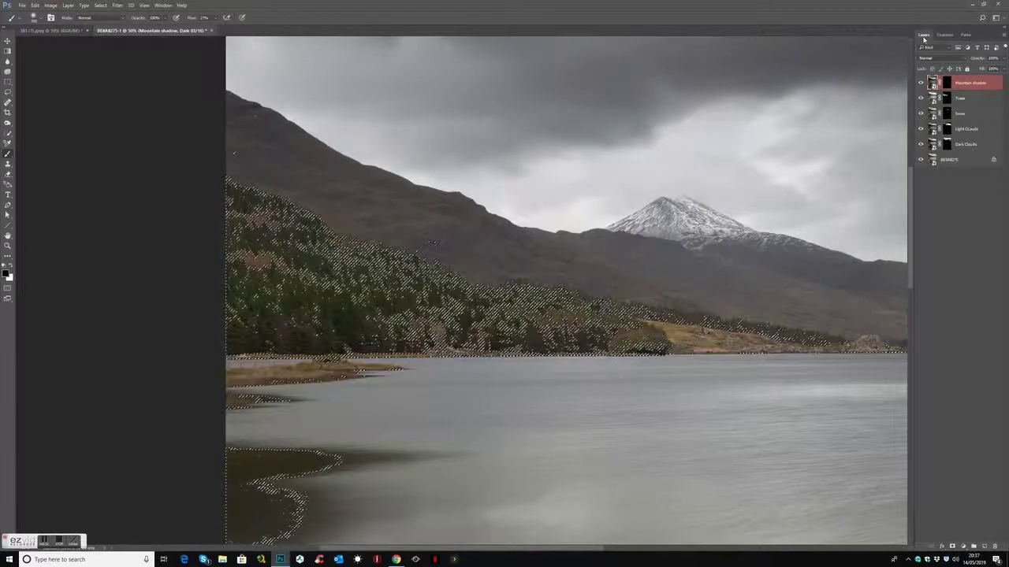
pyautogui.hotkey('ctrl', 'd')
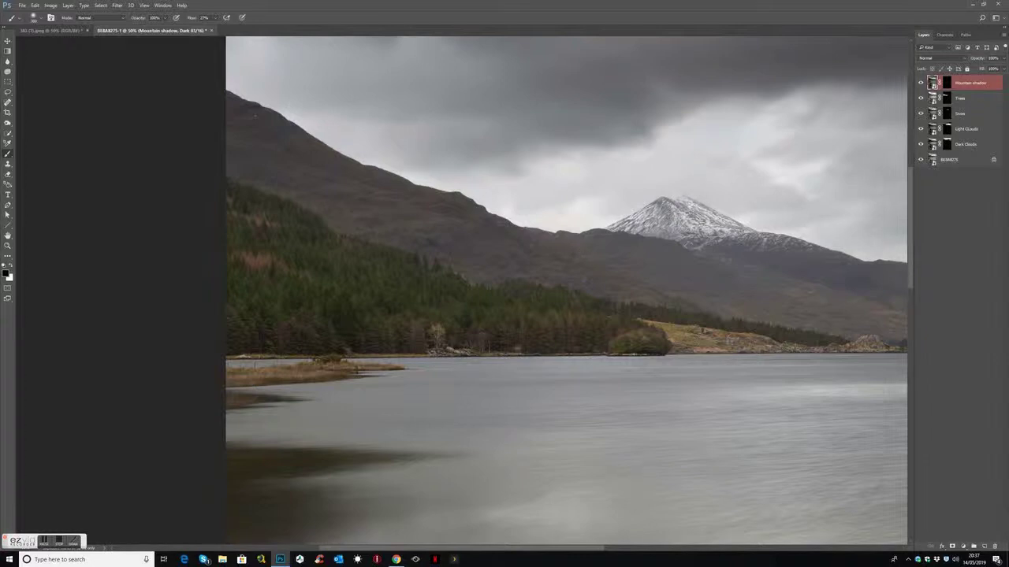
# Step: Paint white over the mountains on the Mountain shadow layer's mask and compare the photo with that layer off and on
pyautogui.click(946, 83)
pyautogui.press('x')
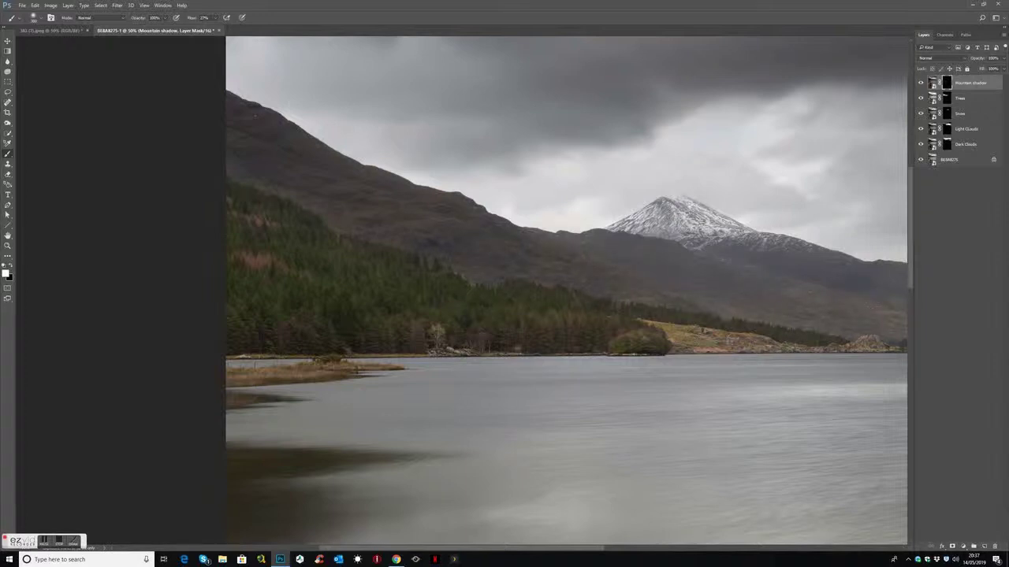
pyautogui.moveTo(779, 298); pyautogui.dragTo(500, 299)
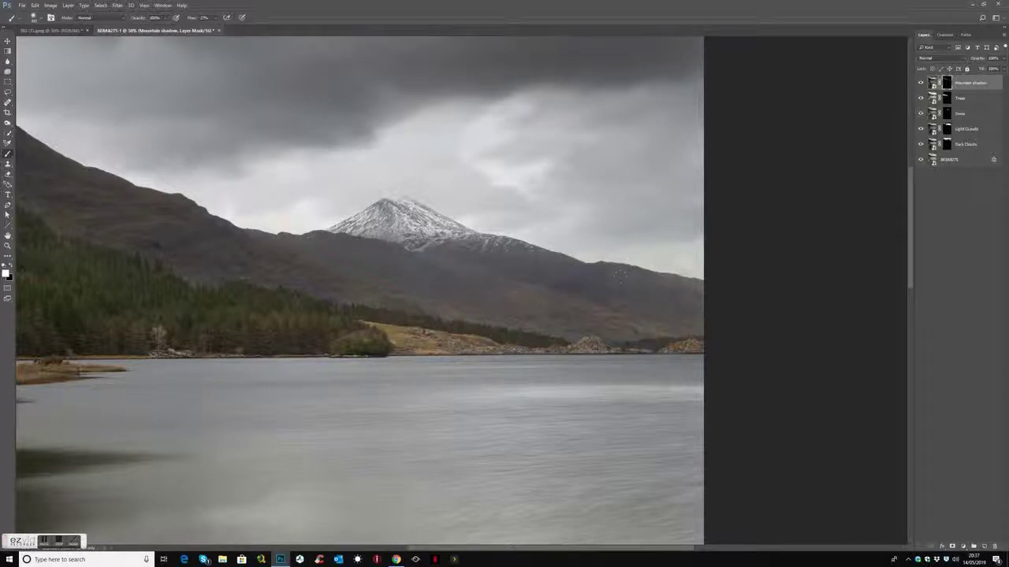
pyautogui.click(921, 82)
pyautogui.click(920, 83)
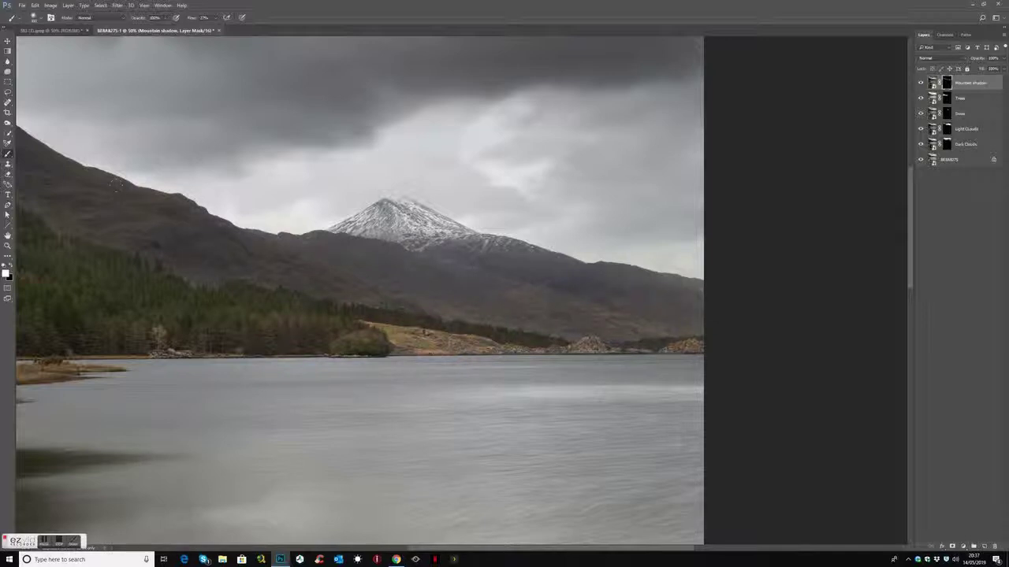
pyautogui.moveTo(223, 238); pyautogui.dragTo(560, 293)
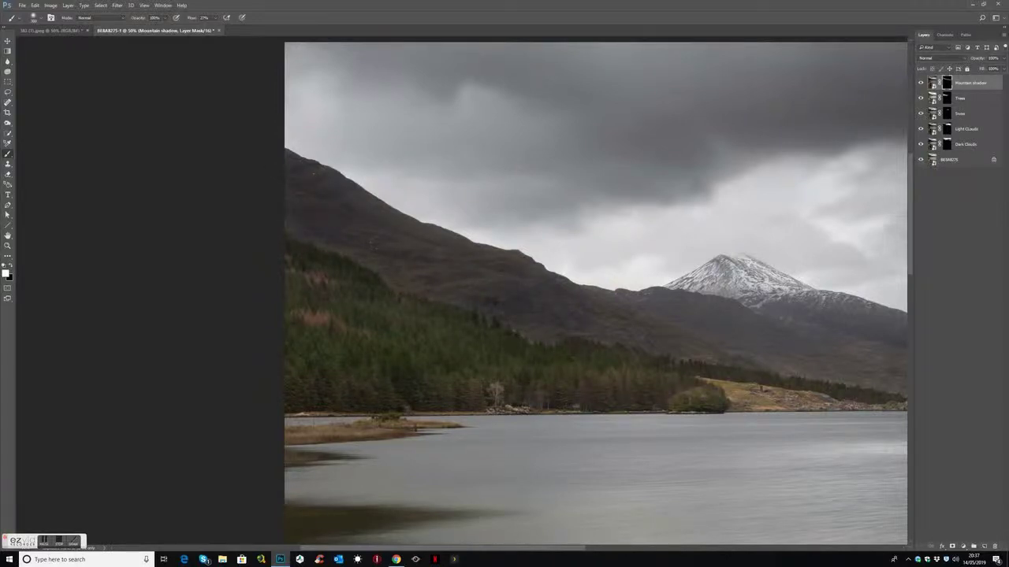
pyautogui.press('x')
pyautogui.press('x')
# Step: Create a new smart object via copy from the Mountain shadow layer
pyautogui.click(934, 82)
pyautogui.rightClick(972, 82)
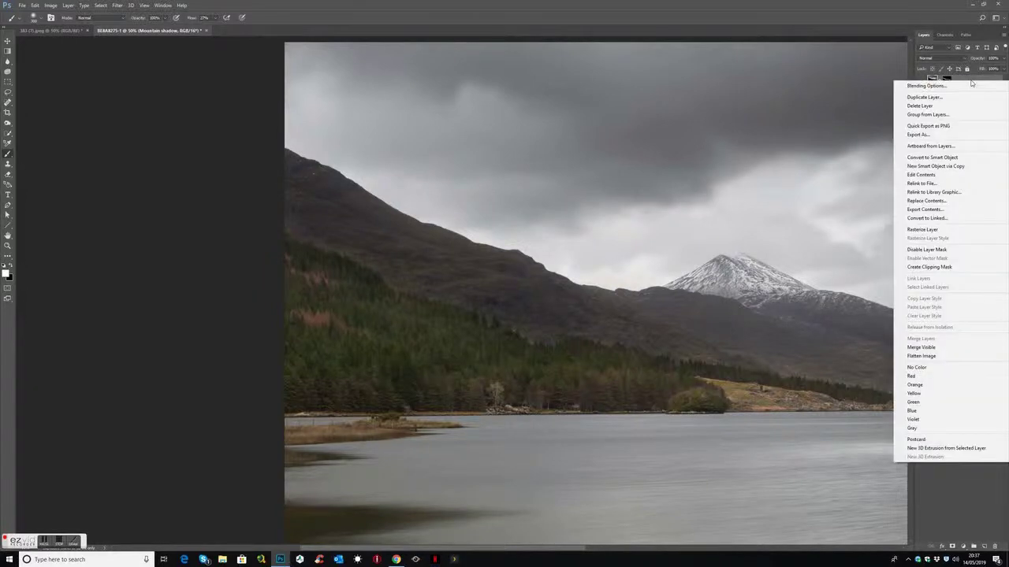
pyautogui.click(935, 166)
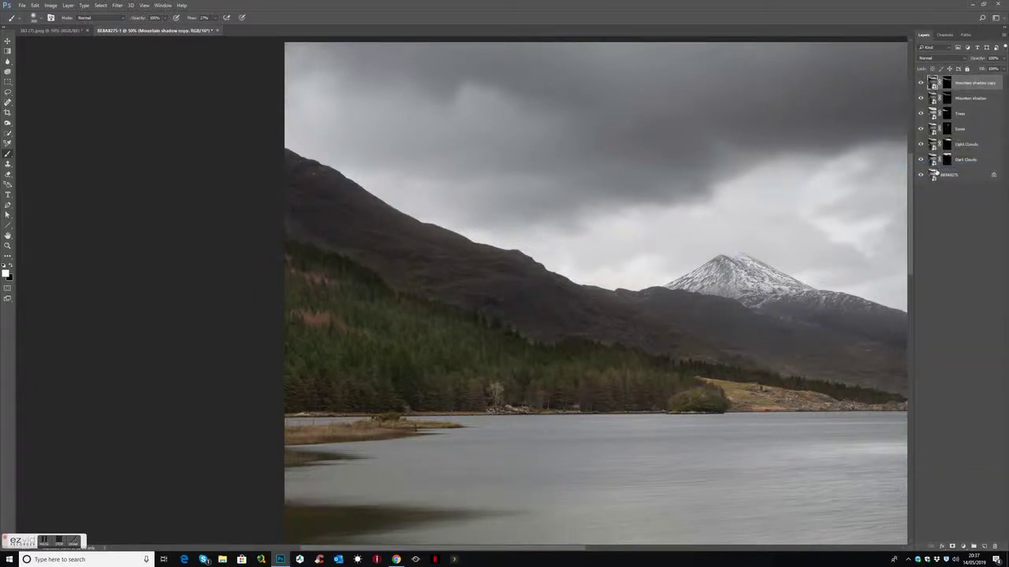
# Step: Rename the Mountain shadow copy layer as Mountain lights and make its mask fully black
pyautogui.doubleClick(976, 85)
pyautogui.moveTo(971, 82); pyautogui.dragTo(996, 83)
pyautogui.write('hi')
pyautogui.press('Return')
pyautogui.click(946, 84)
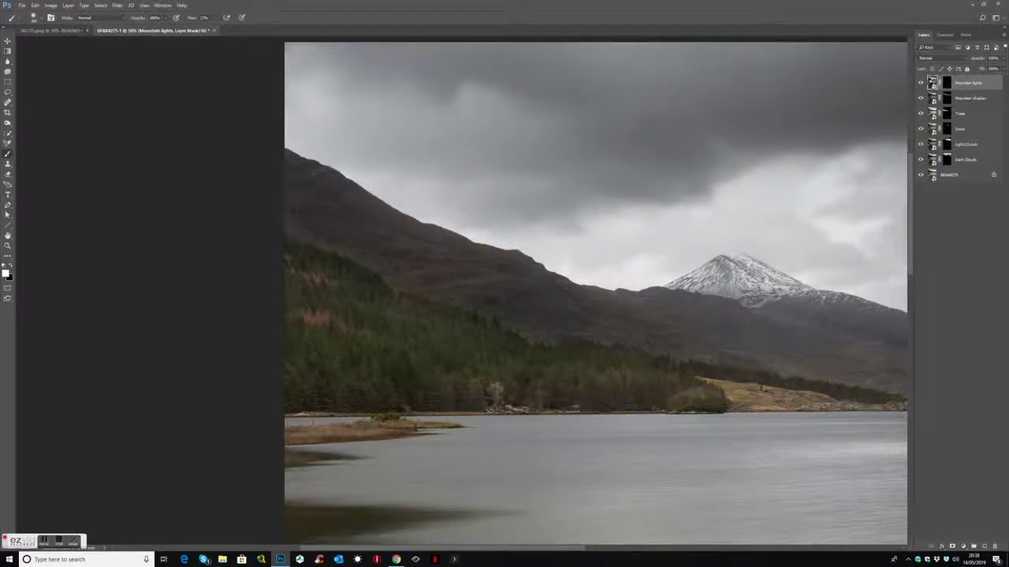
# Step: Reopen the Mountain lights smart object in Camera Raw and apply Exposure +1.10, Shadows +40, Blacks about -48 and Clarity about +12
pyautogui.doubleClick(933, 83)
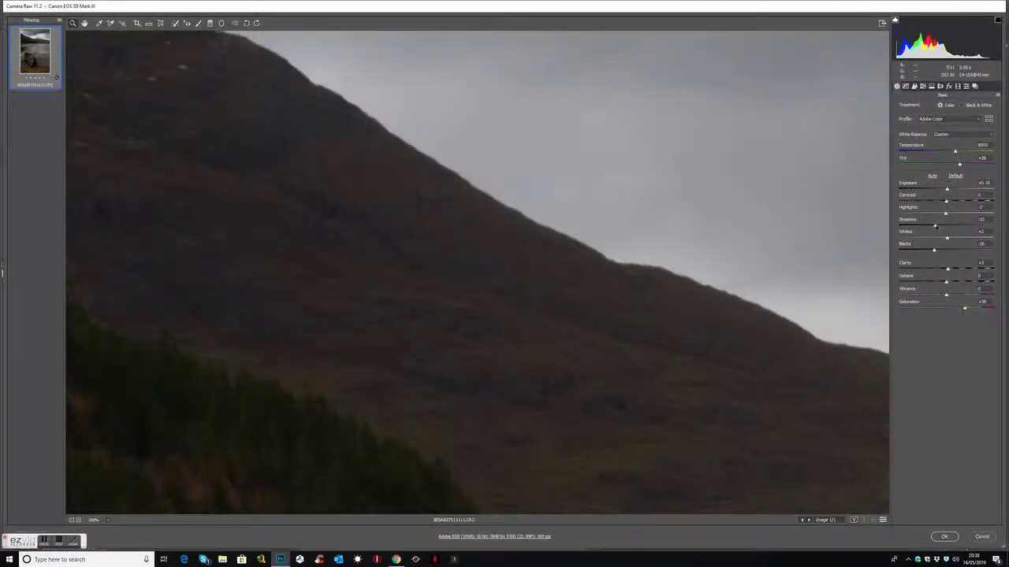
pyautogui.moveTo(936, 227); pyautogui.dragTo(966, 228)
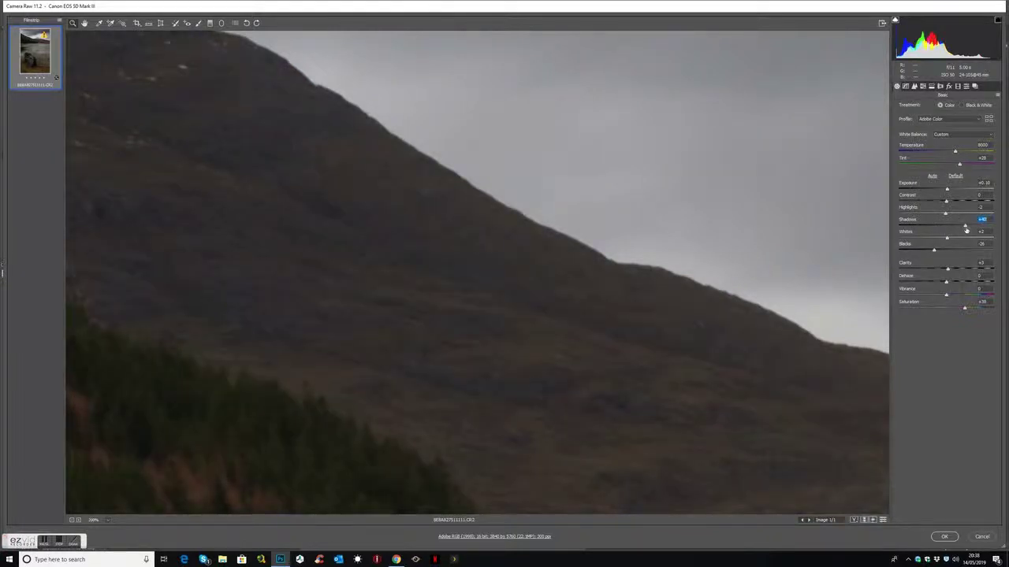
pyautogui.moveTo(946, 191); pyautogui.dragTo(952, 191)
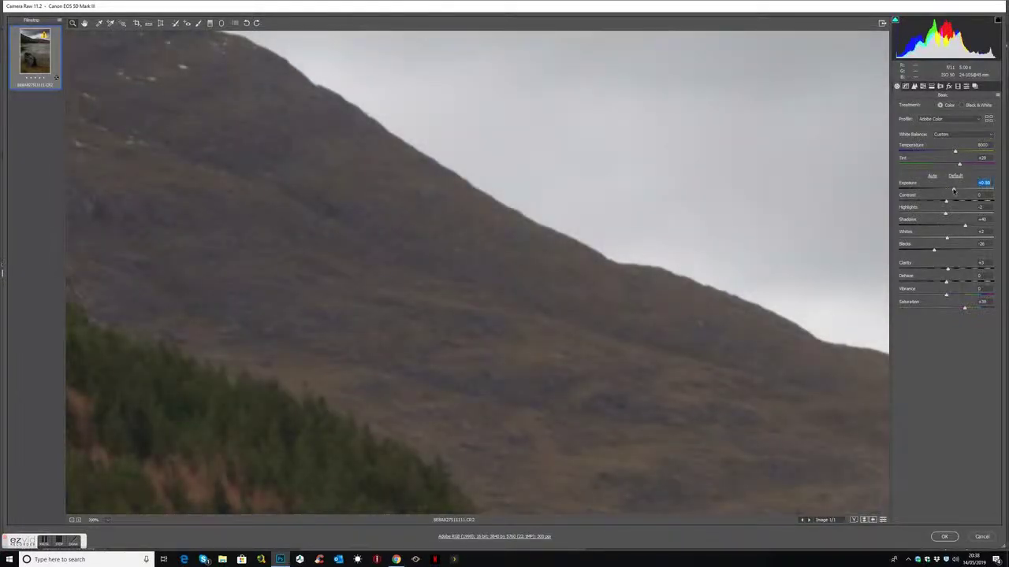
pyautogui.moveTo(934, 251); pyautogui.dragTo(955, 269)
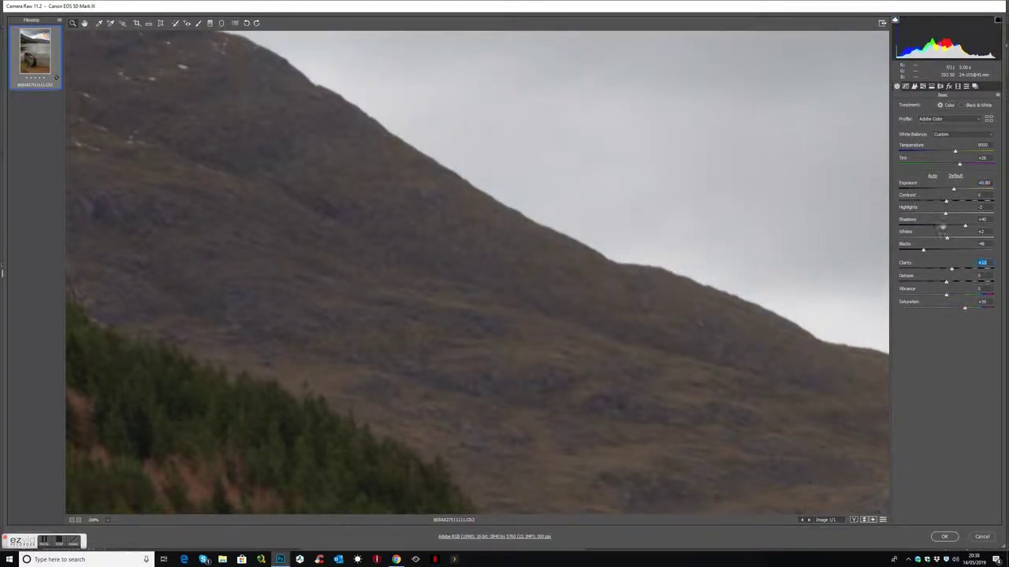
pyautogui.moveTo(954, 190); pyautogui.dragTo(956, 190)
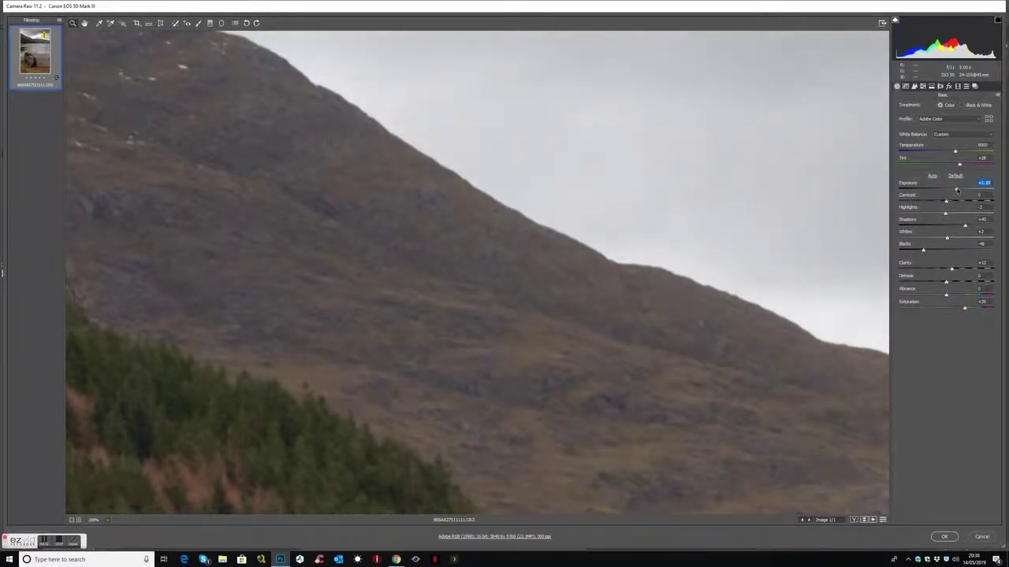
pyautogui.click(944, 537)
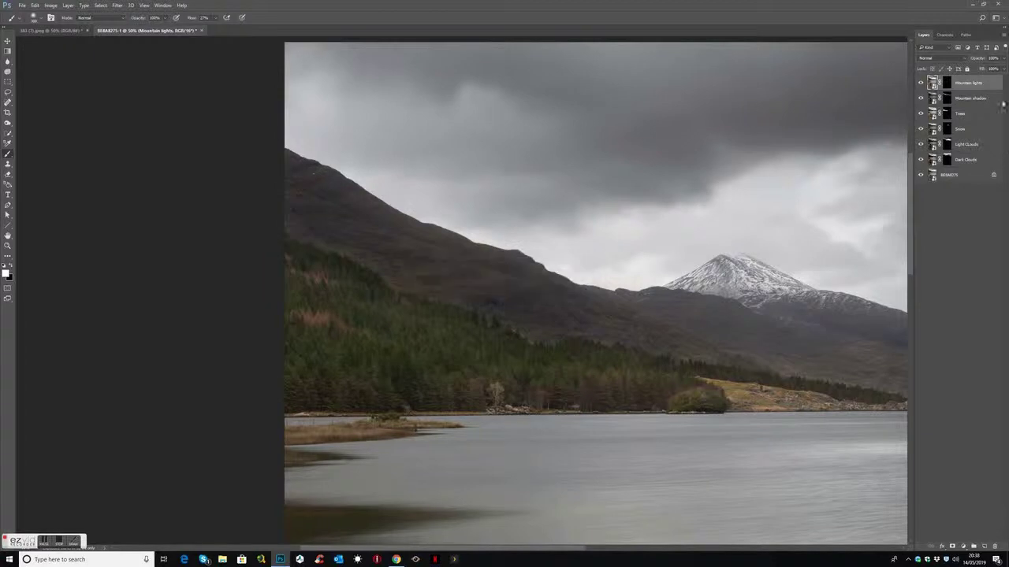
# Step: Target the Mountain lights mask and compare how the Light 01 and Light 02 luminosity channels isolate the mountains
pyautogui.click(948, 82)
pyautogui.click(944, 34)
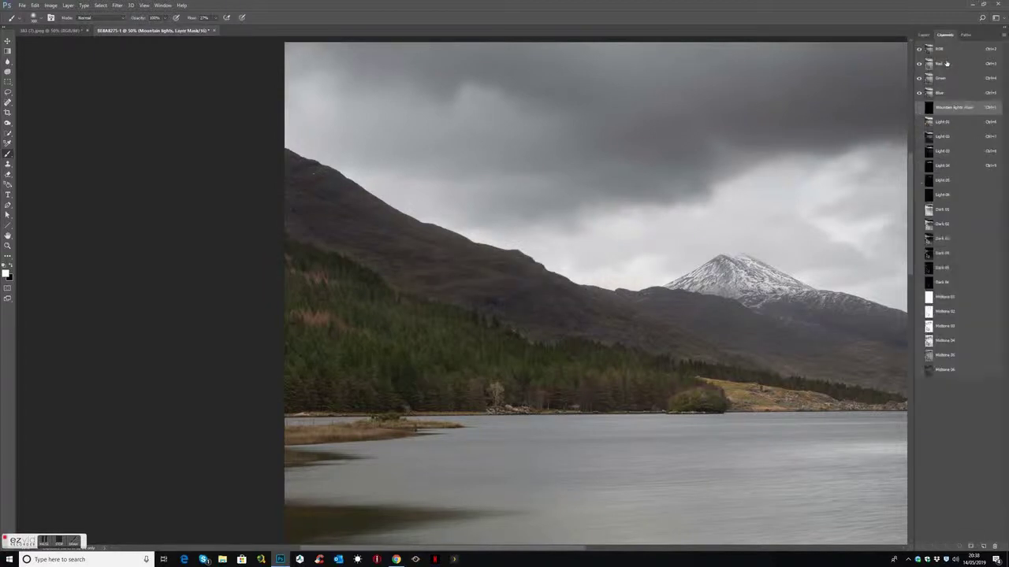
pyautogui.click(945, 139)
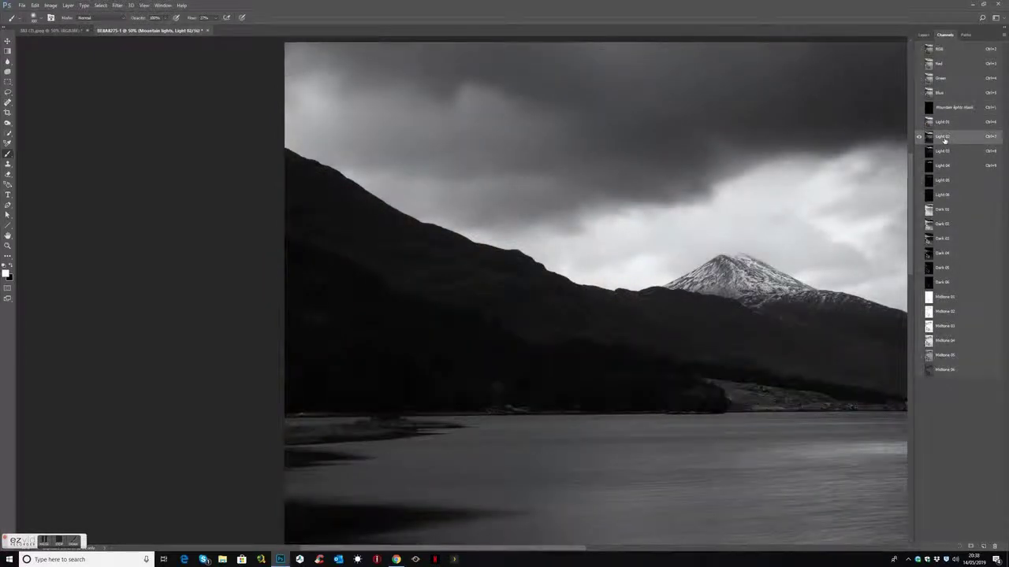
pyautogui.click(945, 124)
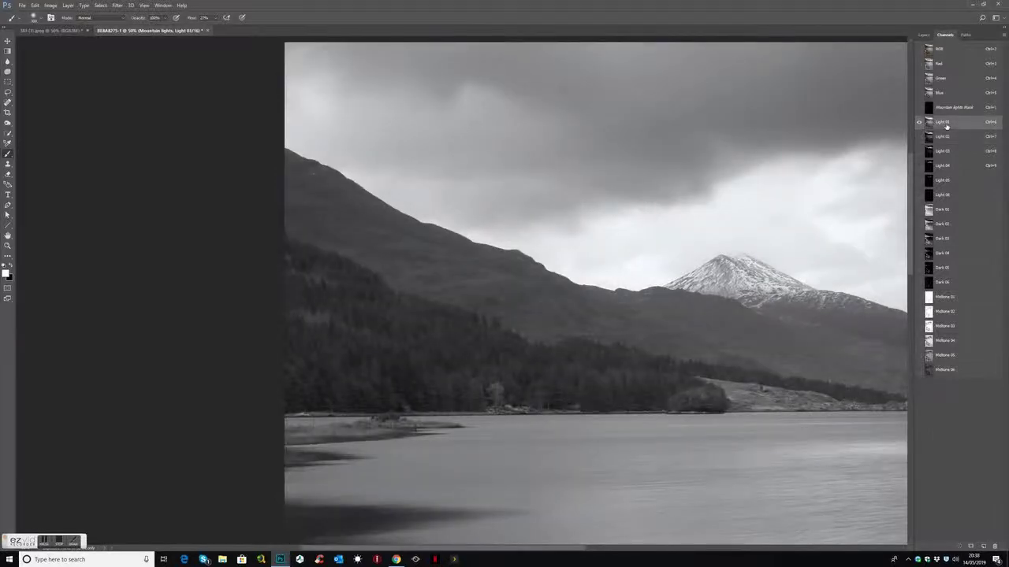
pyautogui.click(946, 137)
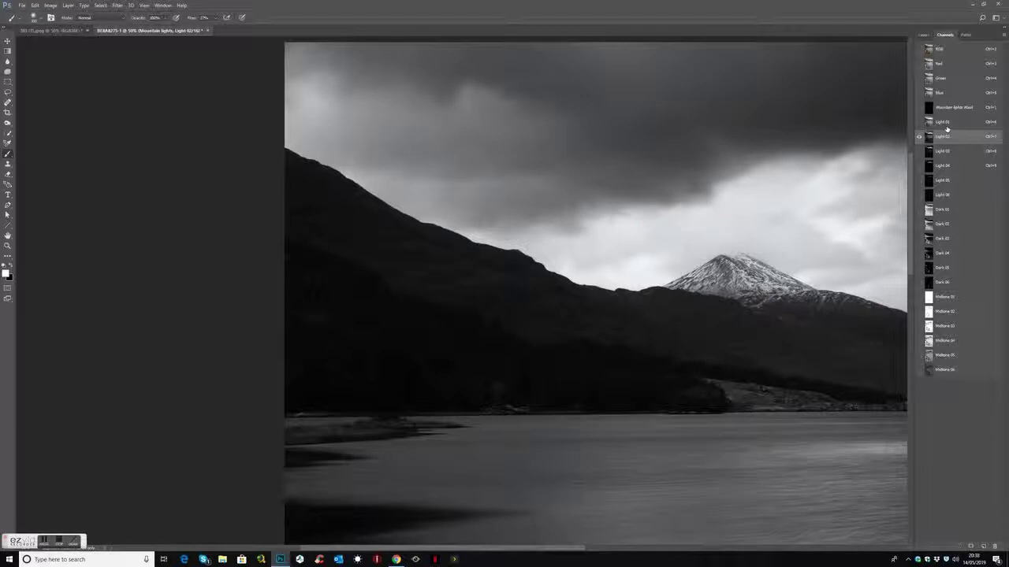
pyautogui.click(946, 125)
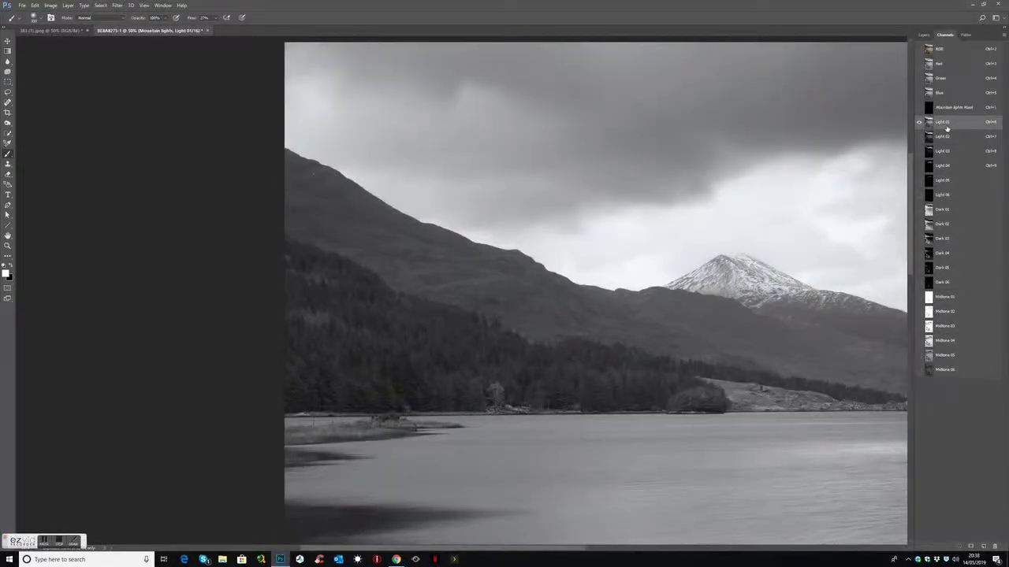
# Step: Try the Light 01 luminosity channel as a selection for the Mountain lights layer, then check Light 02 again
pyautogui.keyDown('ctrl'); pyautogui.click(928, 122); pyautogui.keyUp('ctrl')
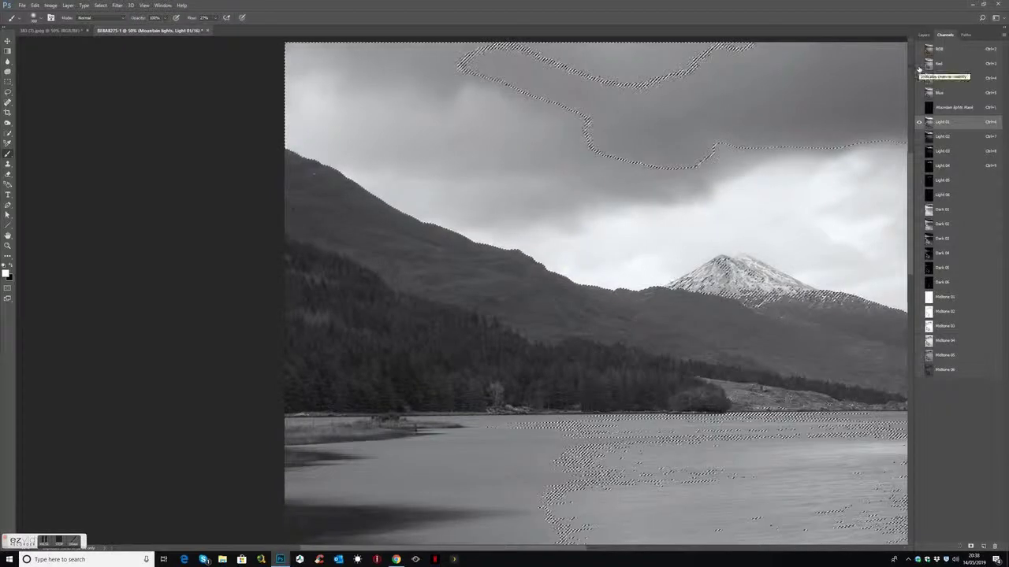
pyautogui.keyDown('ctrl'); pyautogui.click(942, 138); pyautogui.keyUp('ctrl')
pyautogui.click(940, 138)
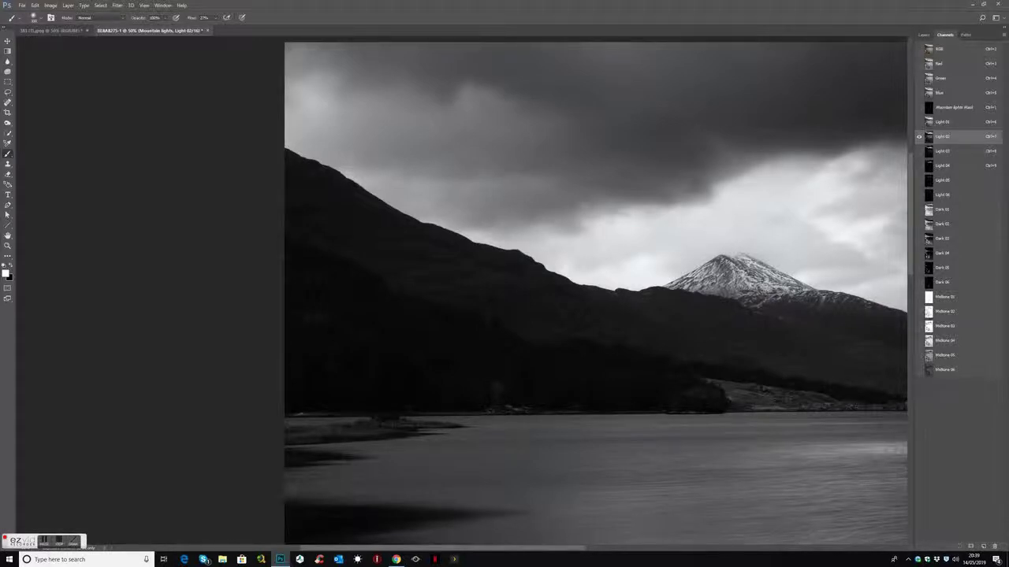
# Step: Compare how the Midtone 02, Midtone 04 and Midtone 05 luminosity channels select the mountains
pyautogui.click(930, 312)
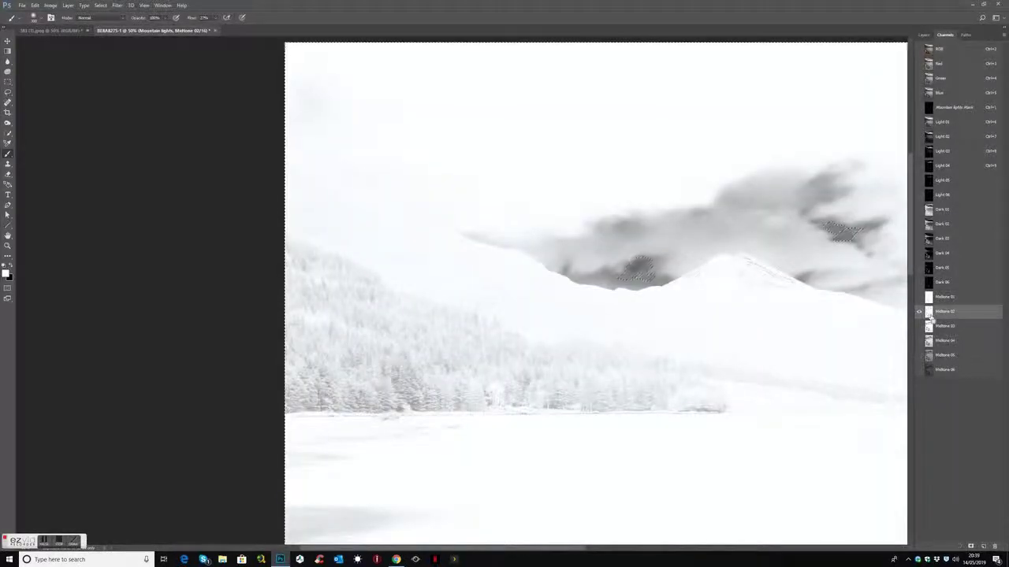
pyautogui.keyDown('ctrl'); pyautogui.click(928, 312); pyautogui.keyUp('ctrl')
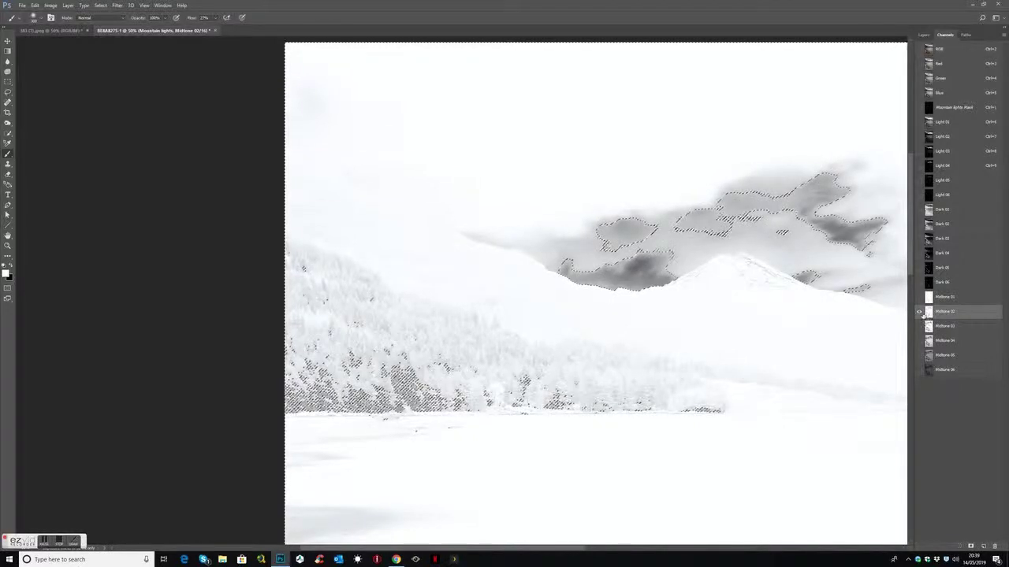
pyautogui.click(929, 340)
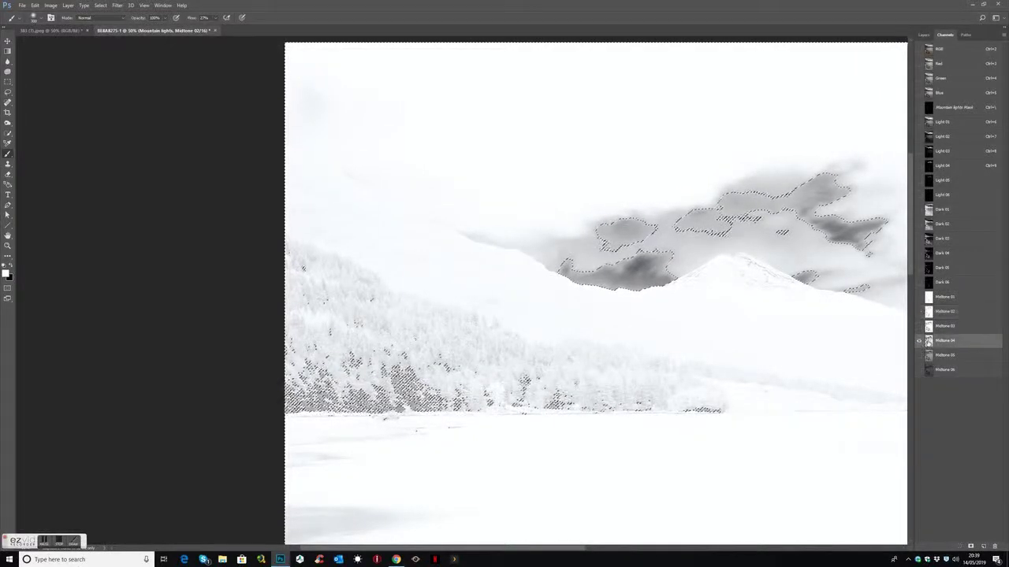
pyautogui.keyDown('ctrl'); pyautogui.click(928, 342); pyautogui.keyUp('ctrl')
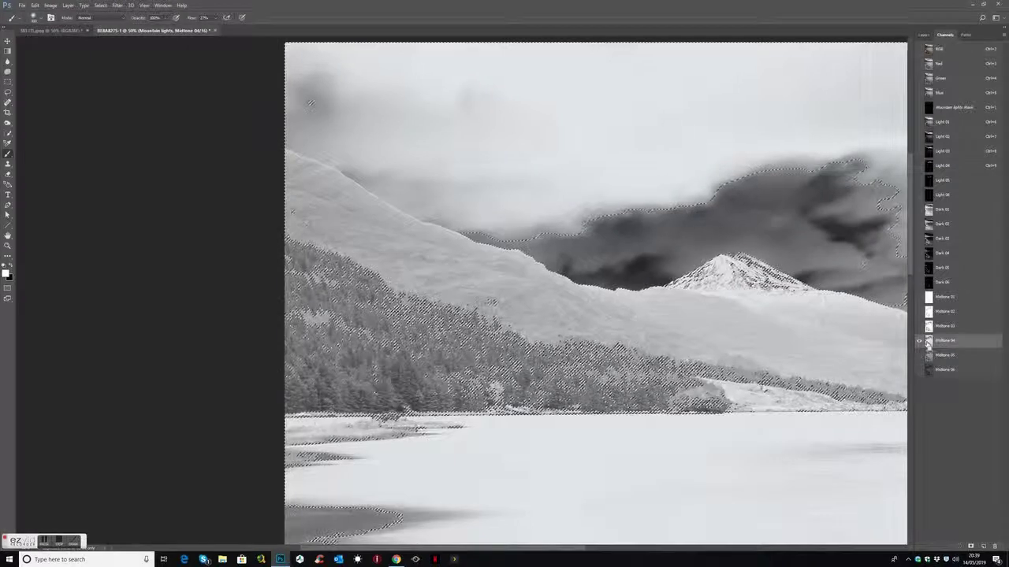
pyautogui.click(929, 355)
pyautogui.keyDown('ctrl'); pyautogui.click(929, 357); pyautogui.keyUp('ctrl')
# Step: Load the Midtone 04 luminosity channel as a selection and return to the full-colour view of the Mountain lights layer
pyautogui.click(928, 341)
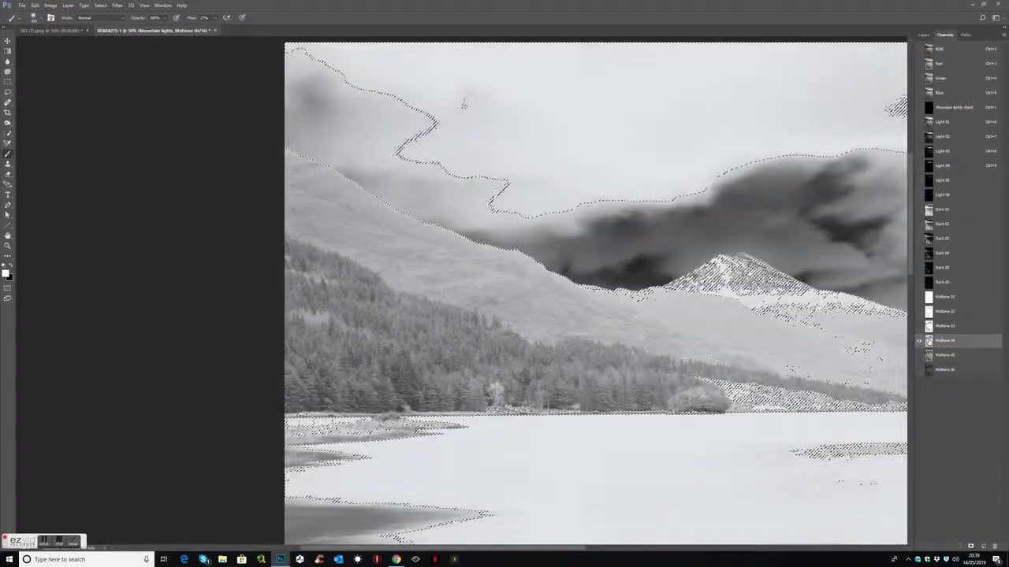
pyautogui.keyDown('ctrl'); pyautogui.click(928, 342); pyautogui.keyUp('ctrl')
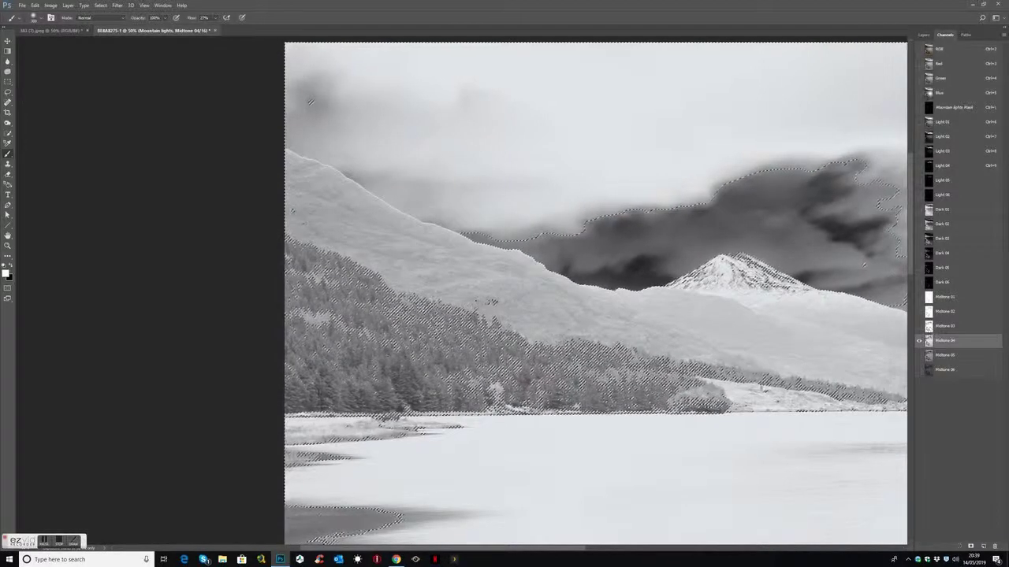
pyautogui.click(919, 49)
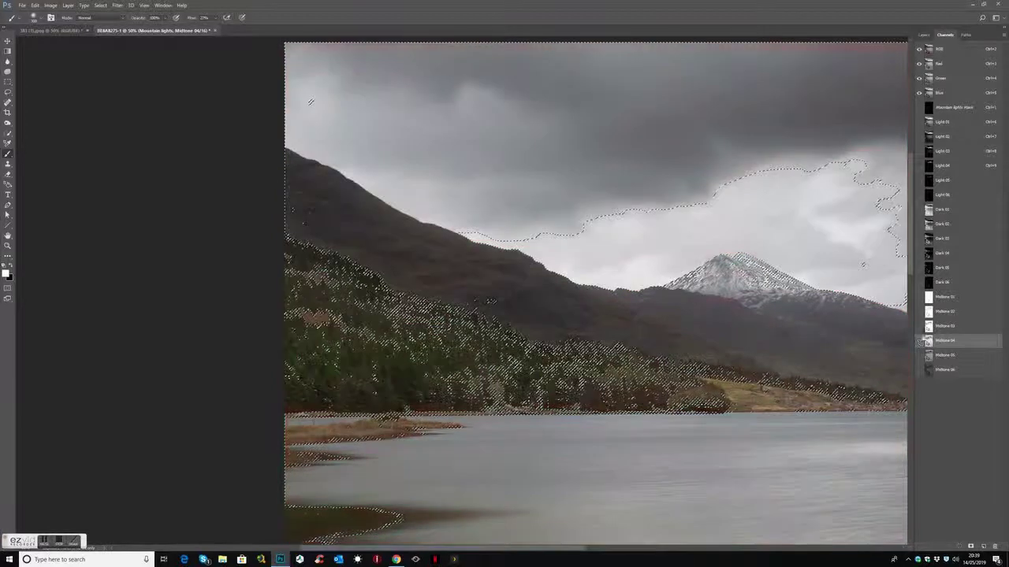
pyautogui.click(923, 34)
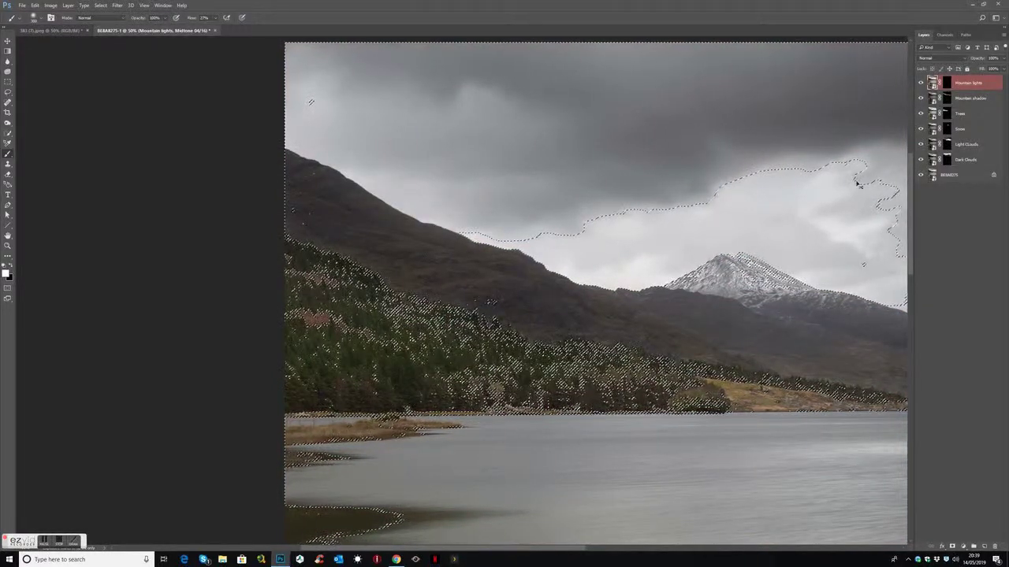
# Step: Clear the selection outline from view and paint white on the Mountain lights mask across the brown mountain slopes
pyautogui.hotkey('ctrl', 'd')
pyautogui.click(947, 85)
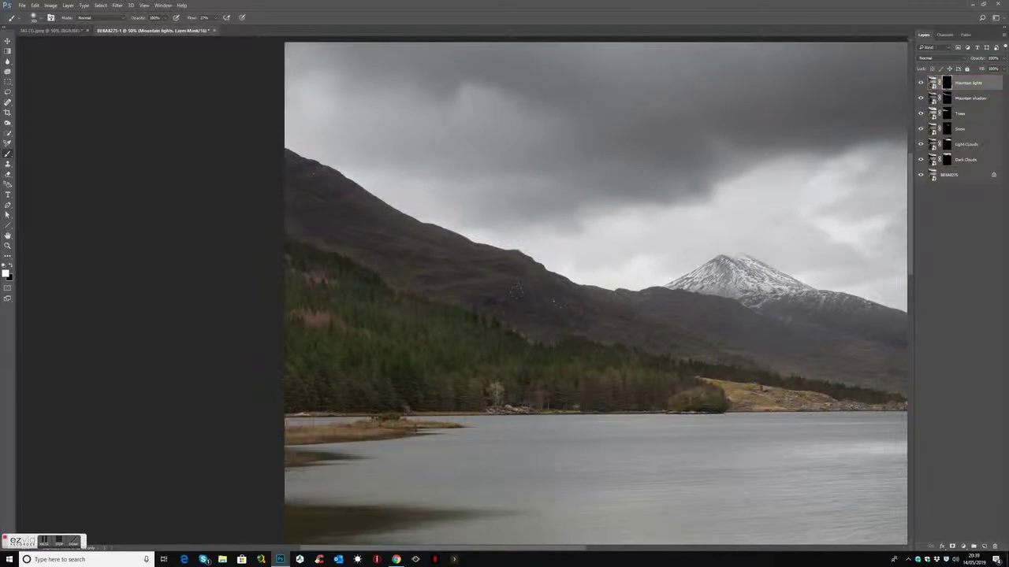
pyautogui.moveTo(508, 290); pyautogui.dragTo(457, 265)
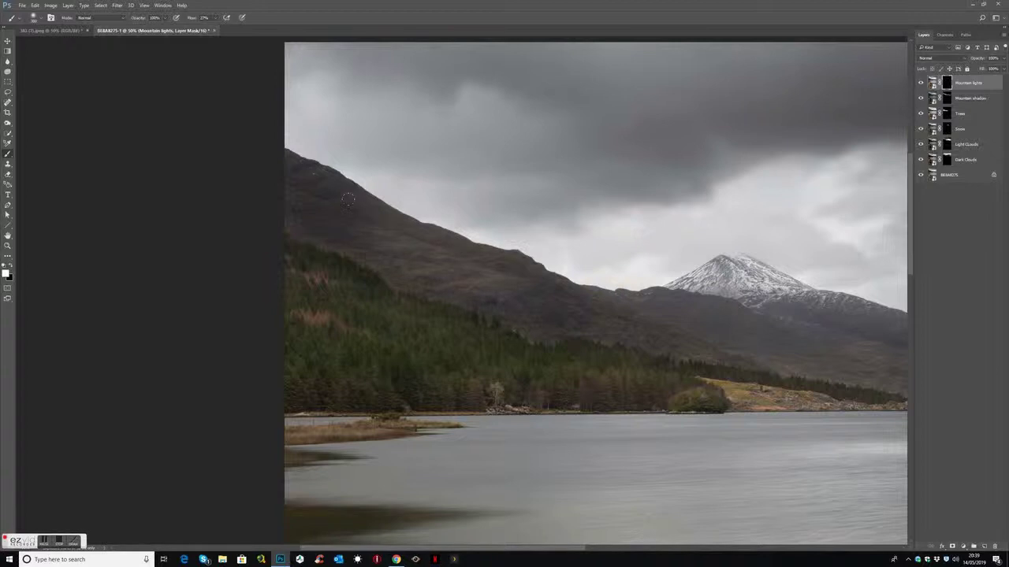
pyautogui.moveTo(539, 317); pyautogui.dragTo(561, 298)
pyautogui.moveTo(666, 330); pyautogui.dragTo(714, 331)
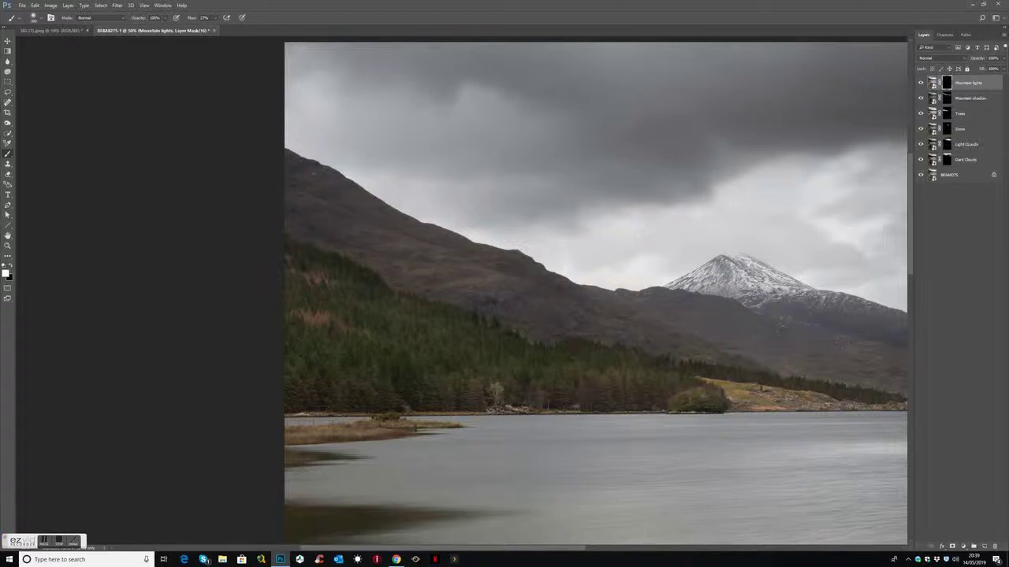
pyautogui.moveTo(829, 349); pyautogui.dragTo(629, 334)
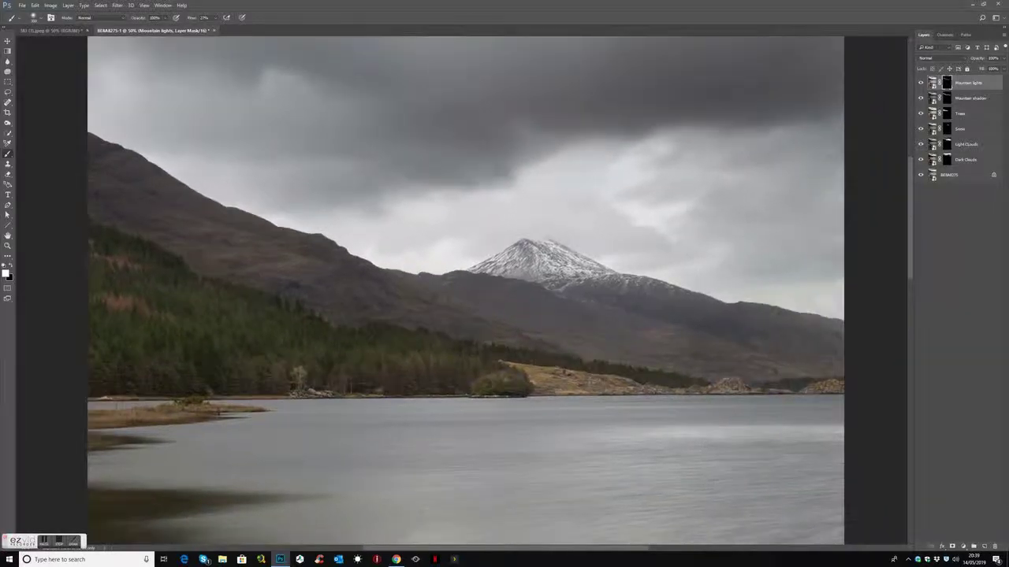
pyautogui.moveTo(777, 340); pyautogui.dragTo(559, 332)
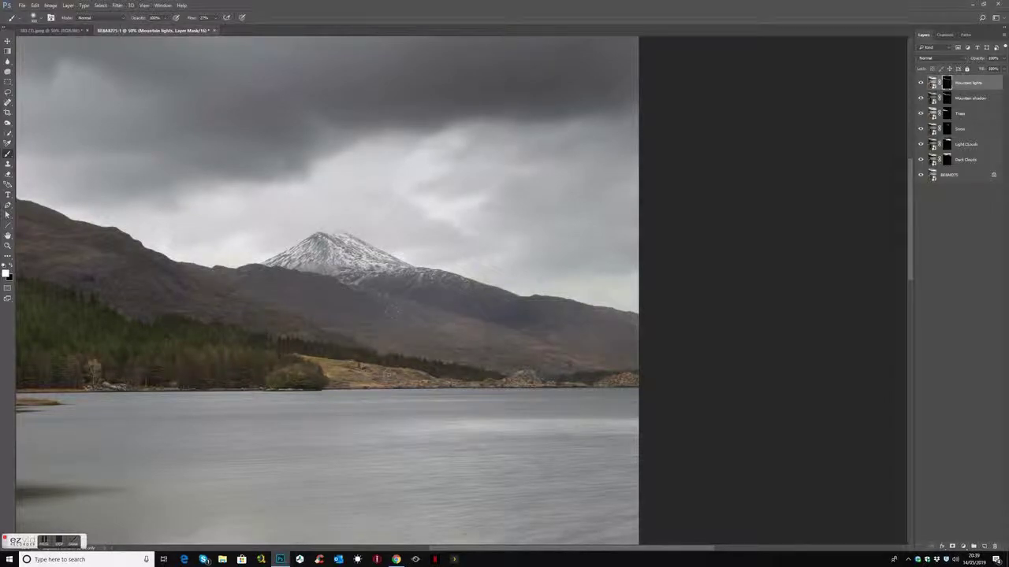
# Step: Straighten the photo along the far shoreline with the Crop tool and apply the crop
pyautogui.hotkey('ctrl', '-')
pyautogui.hotkey('ctrl', '-')
pyautogui.hotkey('ctrl', '-')
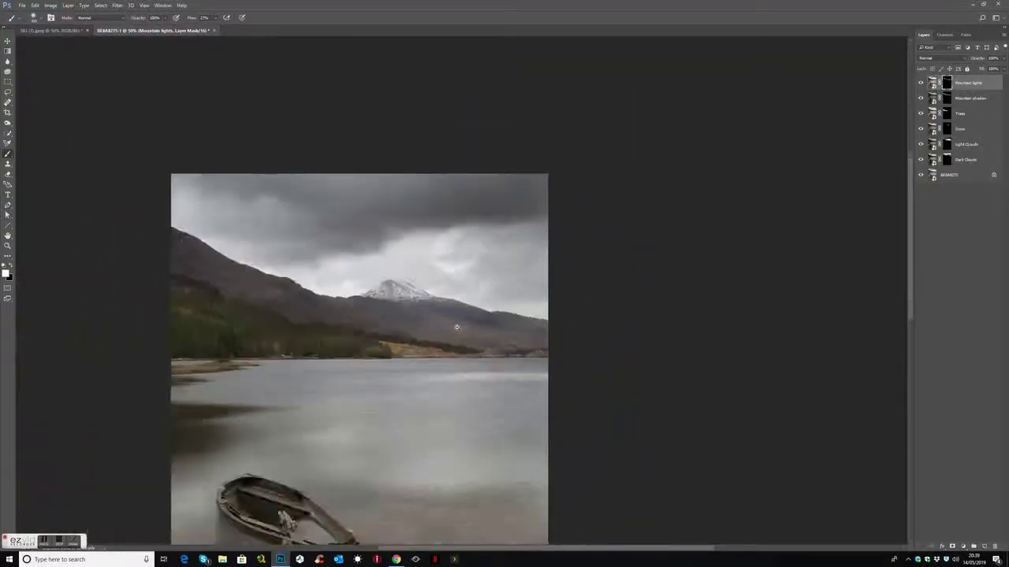
pyautogui.hotkey('ctrl', '0')
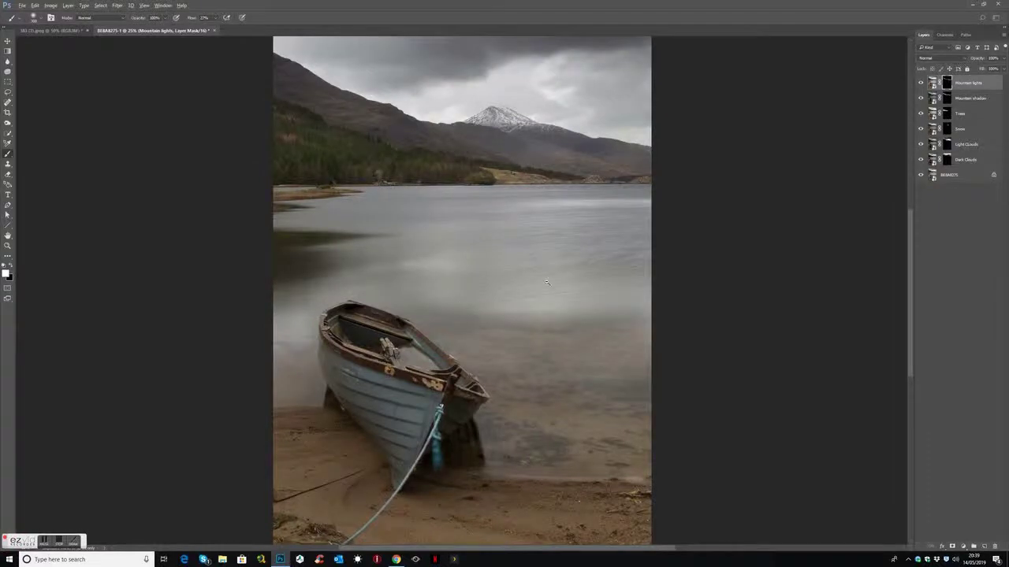
pyautogui.hotkey('ctrl', '-')
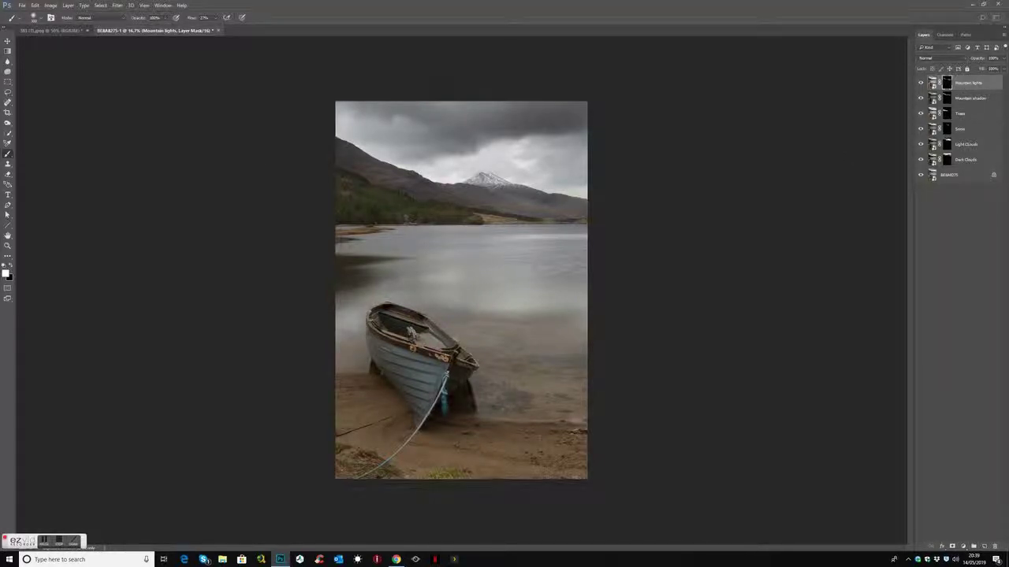
pyautogui.click(8, 112)
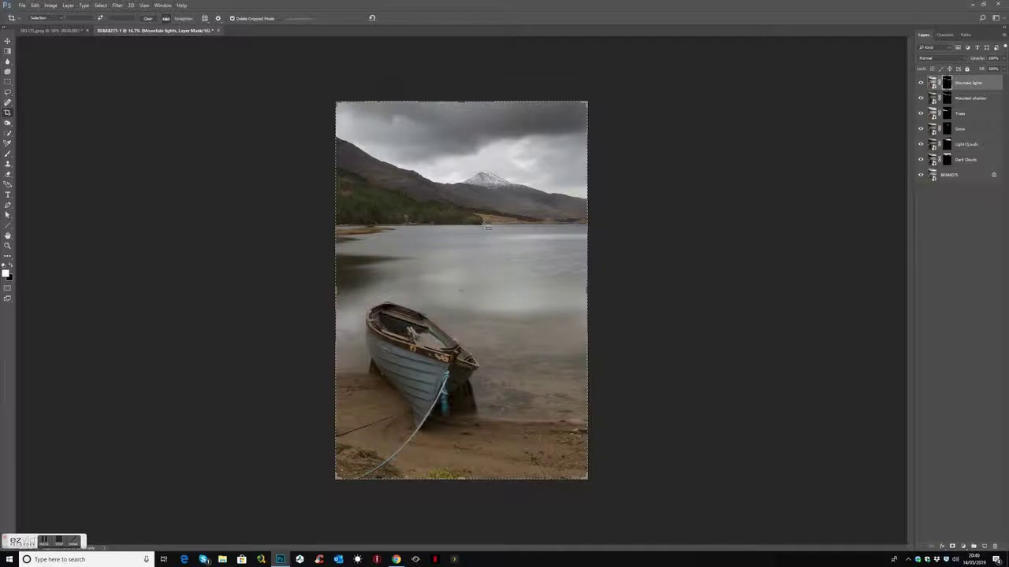
pyautogui.moveTo(483, 225); pyautogui.dragTo(628, 229)
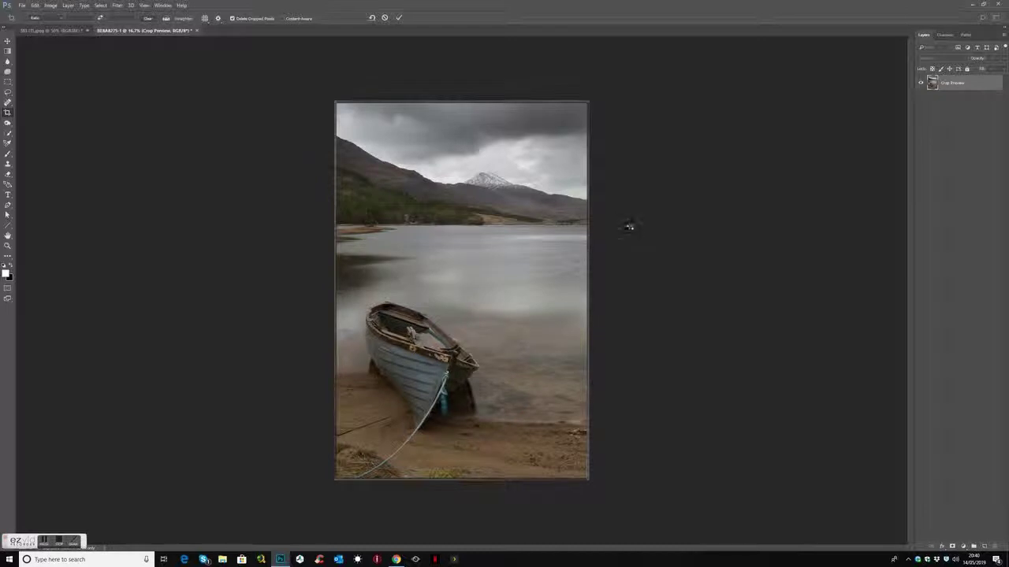
pyautogui.press('Return')
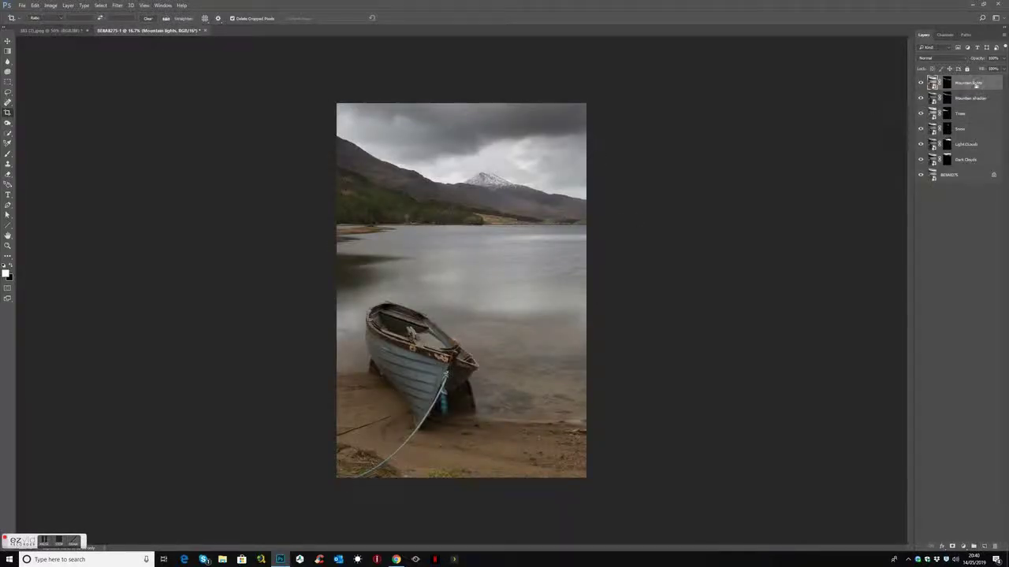
# Step: Create a new smart object via copy from the Mountain lights layer, make its mask fully black and rename it Boat
pyautogui.rightClick(974, 83)
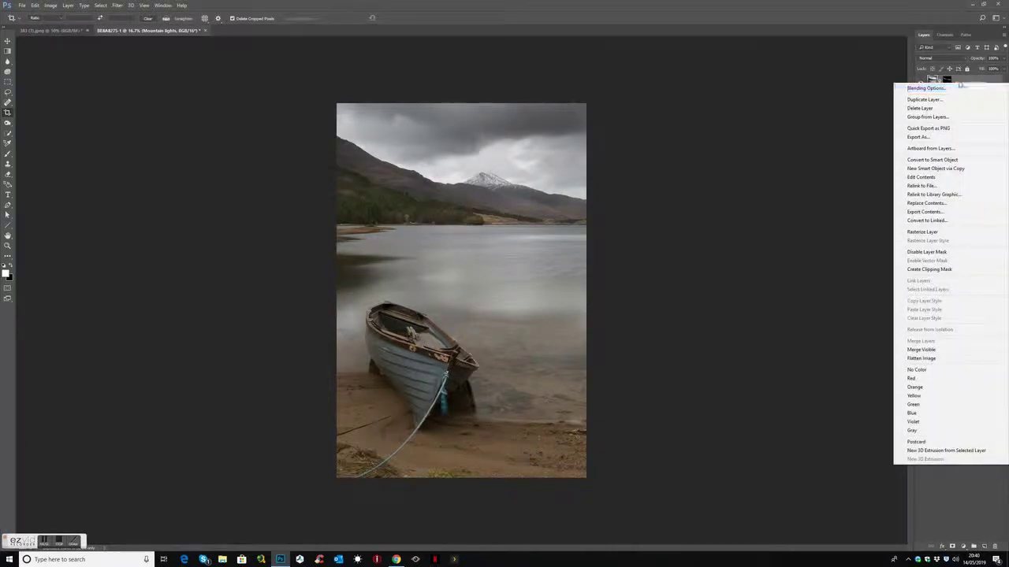
pyautogui.click(940, 168)
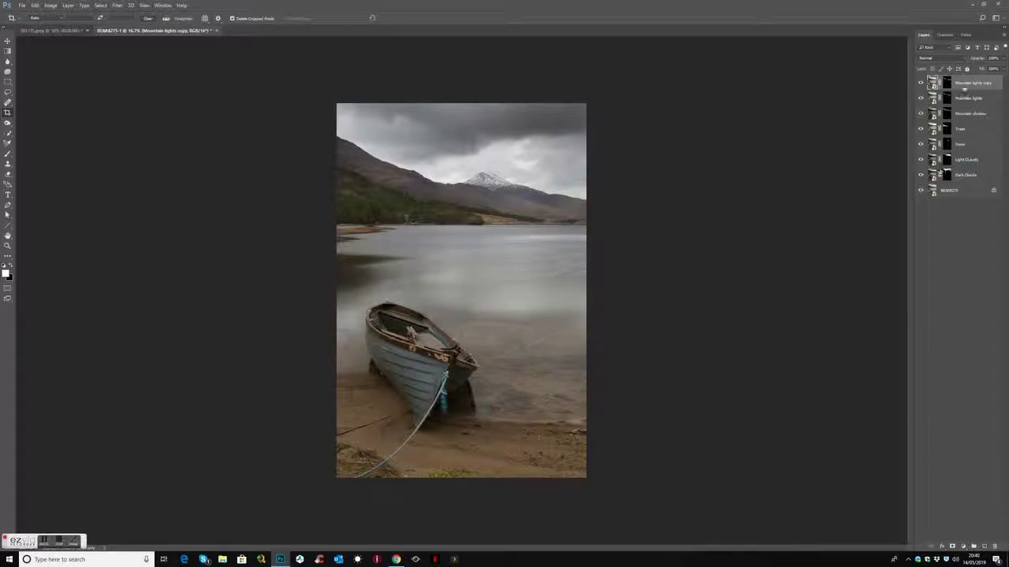
pyautogui.click(948, 84)
pyautogui.doubleClick(971, 82)
pyautogui.write('L')
pyautogui.press('Return')
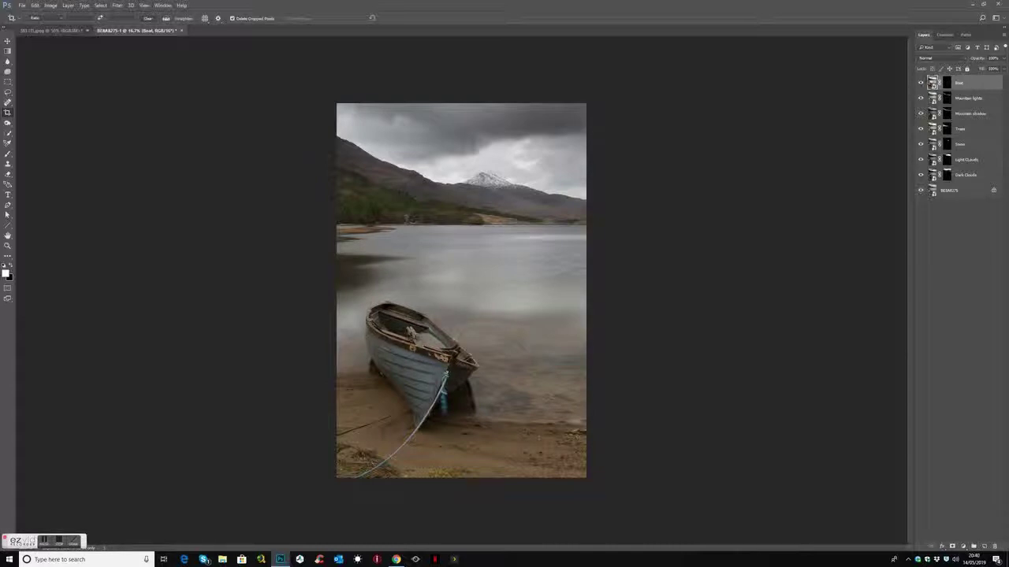
# Step: Reopen the Boat smart object in Camera Raw and apply Exposure +0.90, Highlights about +32 and Blacks about -3
pyautogui.doubleClick(932, 83)
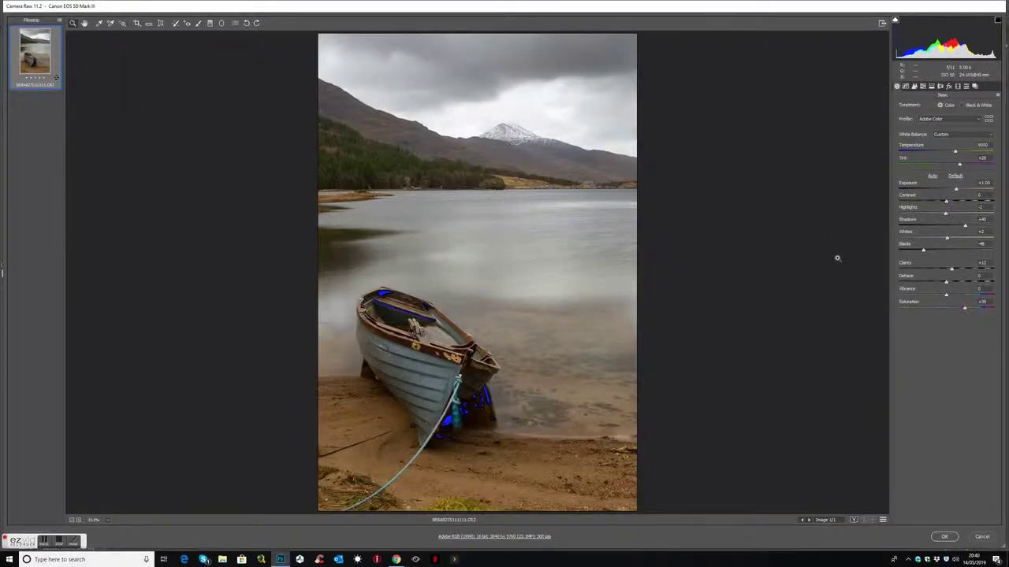
pyautogui.moveTo(956, 191)
pyautogui.mouseDown()
pyautogui.moveTo(946, 191)
pyautogui.moveTo(954, 192)
pyautogui.mouseUp()
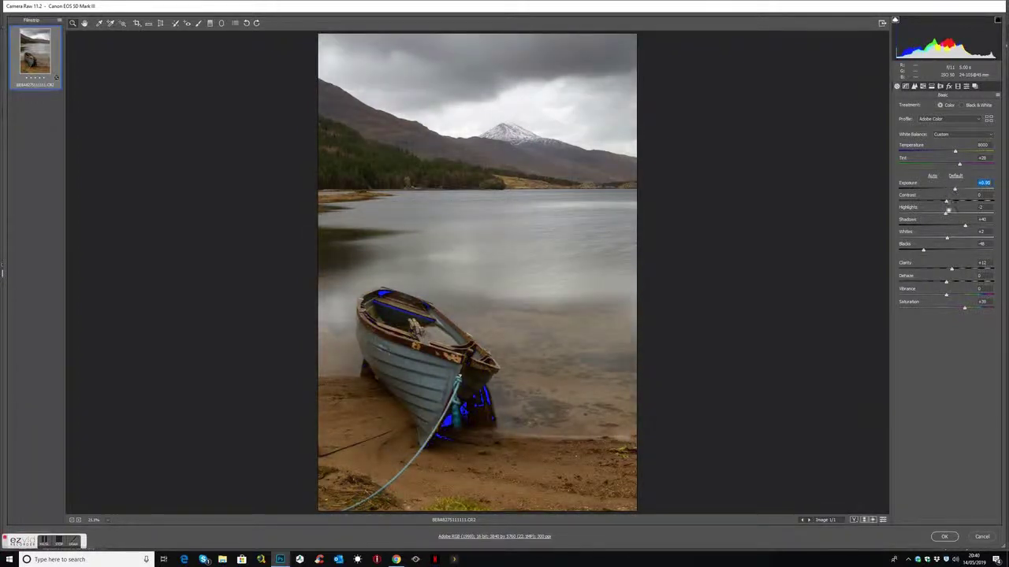
pyautogui.moveTo(946, 214); pyautogui.dragTo(961, 212)
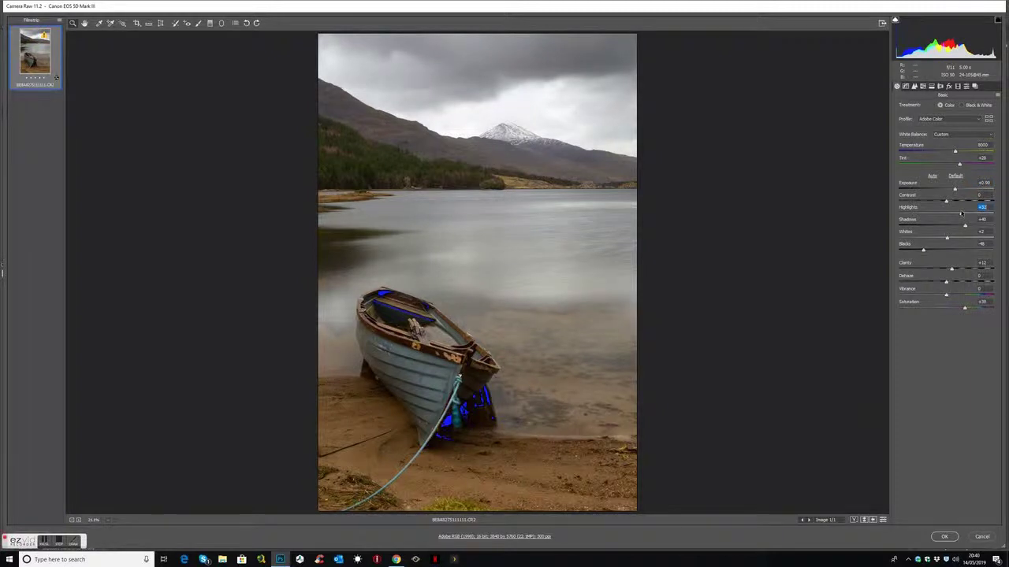
pyautogui.moveTo(941, 250)
pyautogui.mouseDown()
pyautogui.moveTo(929, 251)
pyautogui.moveTo(942, 250)
pyautogui.mouseUp()
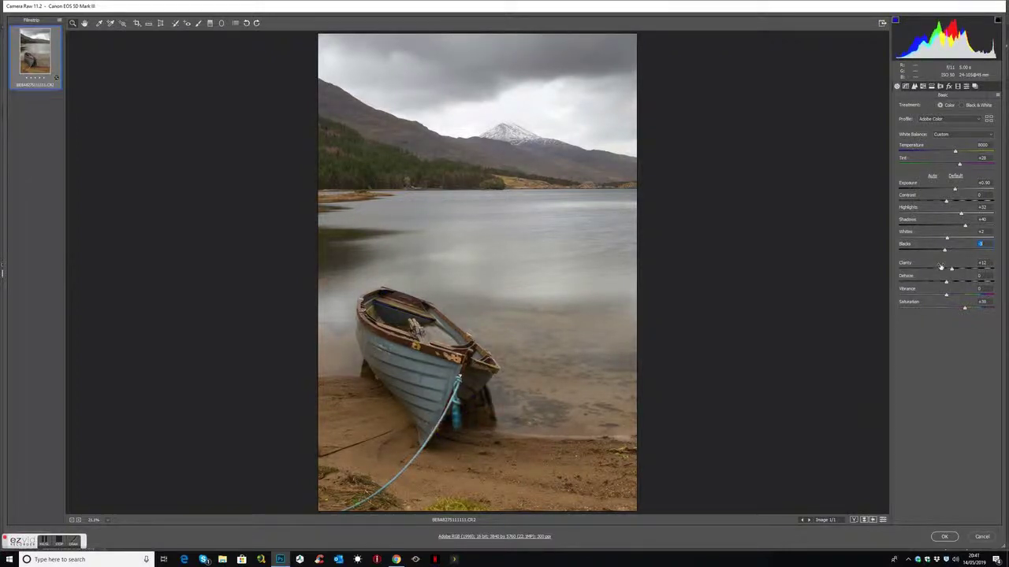
pyautogui.click(944, 536)
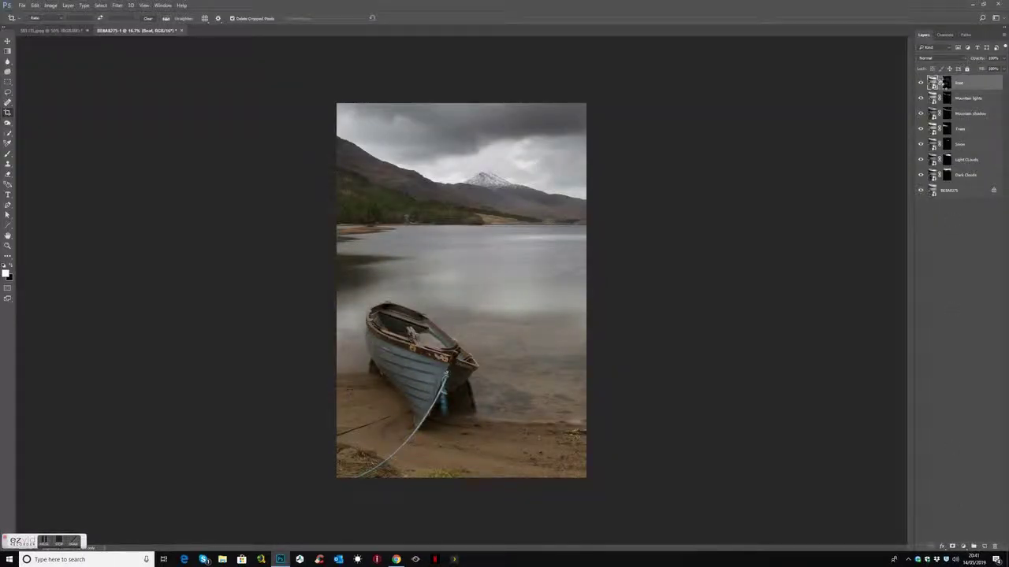
# Step: Target the Boat mask and compare the Light 01 and Light 02 luminosity channels on the boat, trying Light 02 as a selection
pyautogui.click(948, 83)
pyautogui.click(945, 34)
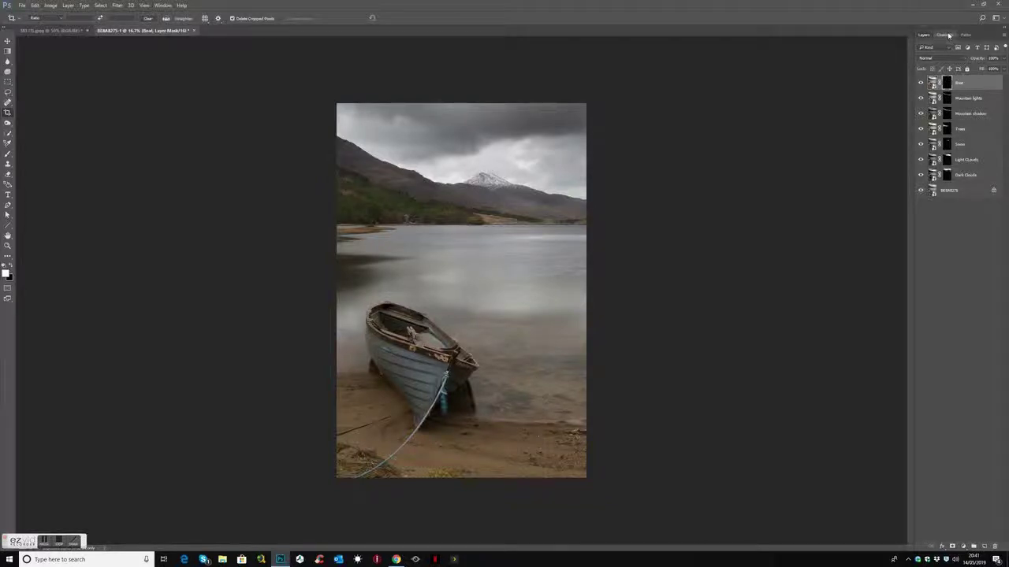
pyautogui.click(946, 123)
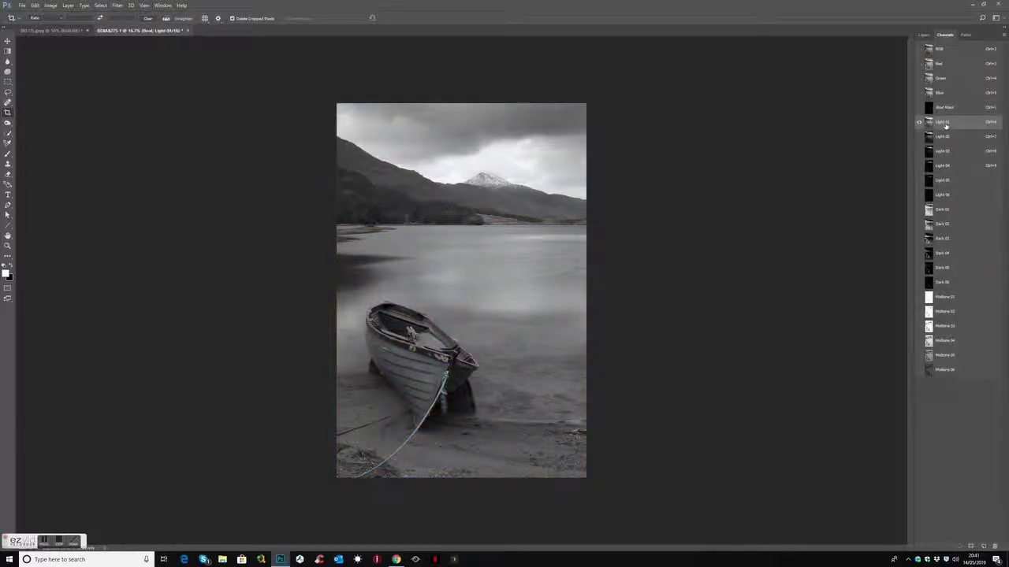
pyautogui.click(945, 136)
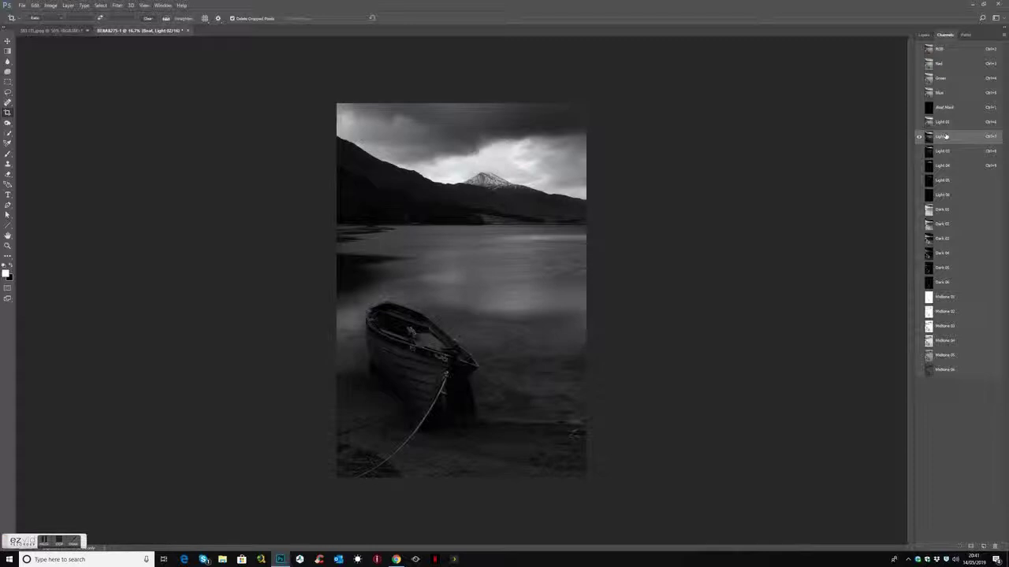
pyautogui.click(945, 124)
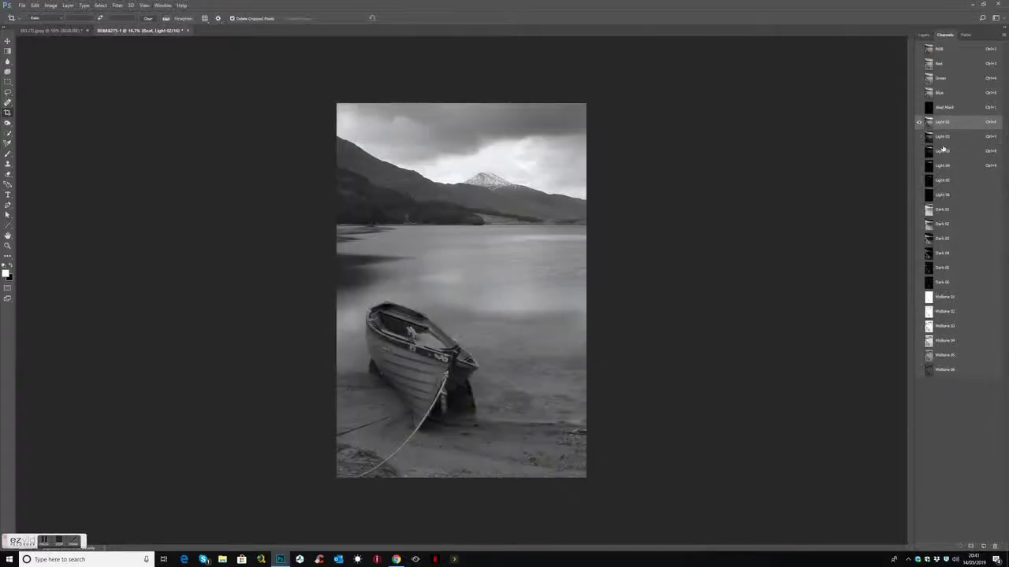
pyautogui.click(942, 138)
pyautogui.keyDown('ctrl'); pyautogui.click(943, 141); pyautogui.keyUp('ctrl')
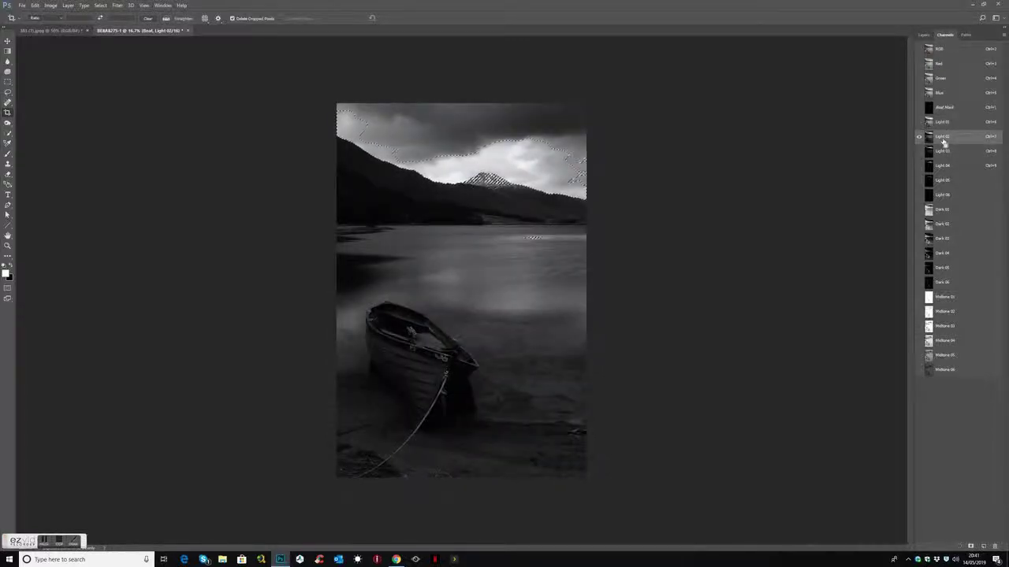
# Step: Load the Light 01 luminosity channel as a selection and return to the full-colour view of the Boat layer
pyautogui.click(943, 124)
pyautogui.keyDown('ctrl'); pyautogui.click(944, 127); pyautogui.keyUp('ctrl')
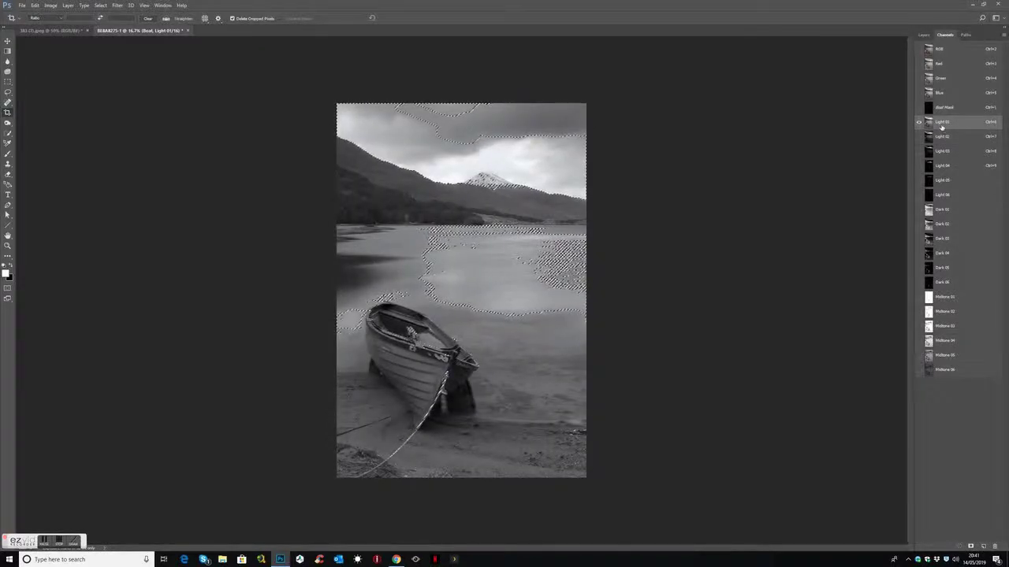
pyautogui.click(919, 48)
pyautogui.click(938, 49)
pyautogui.click(924, 35)
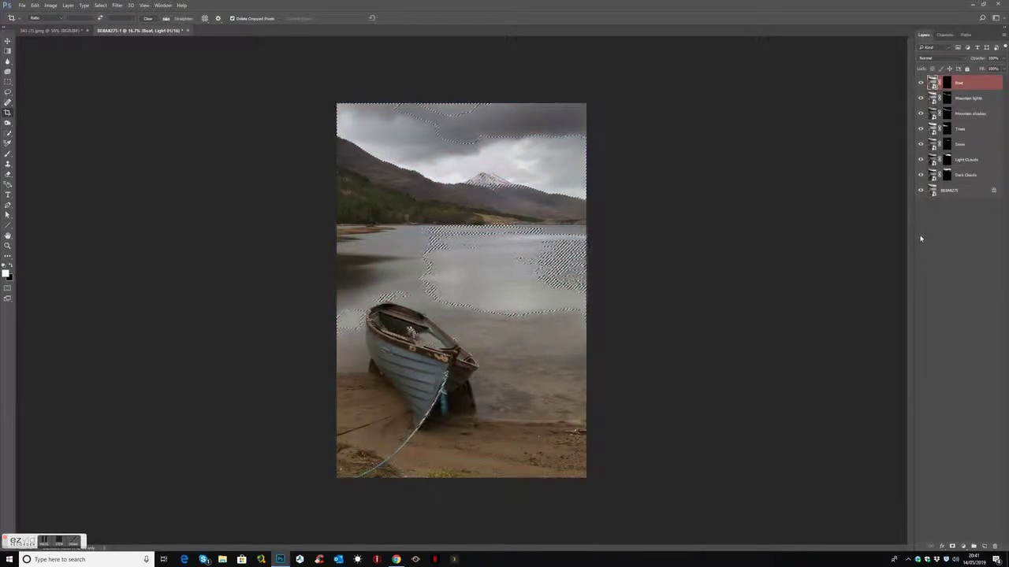
# Step: Paint white on the Boat mask over the boat through the Light 01 selection and compare it with the layer hidden
pyautogui.hotkey('ctrl', 'd')
pyautogui.press('b')
pyautogui.click(946, 82)
pyautogui.scroll(2, 374, 384)
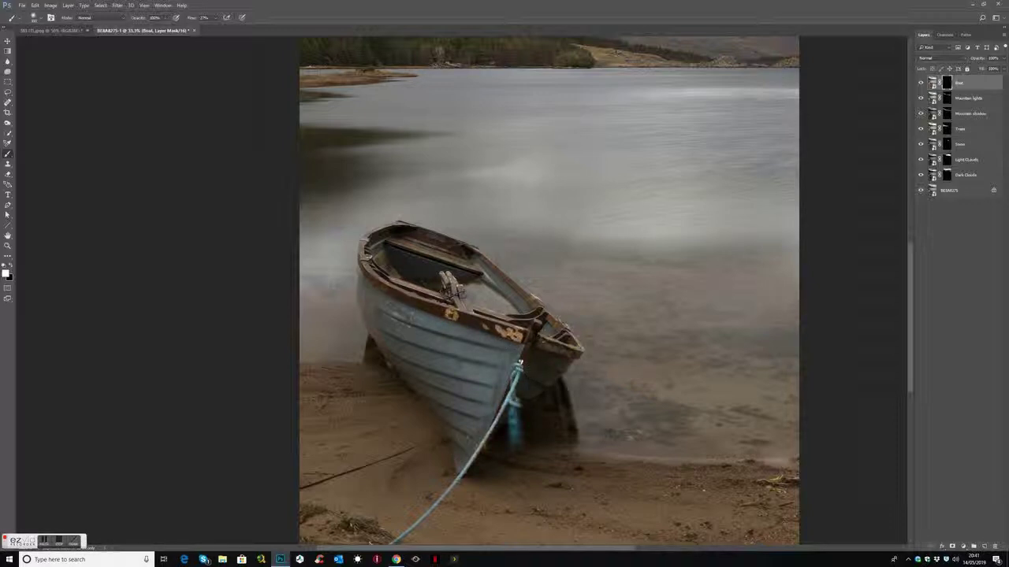
pyautogui.click(920, 83)
pyautogui.click(921, 83)
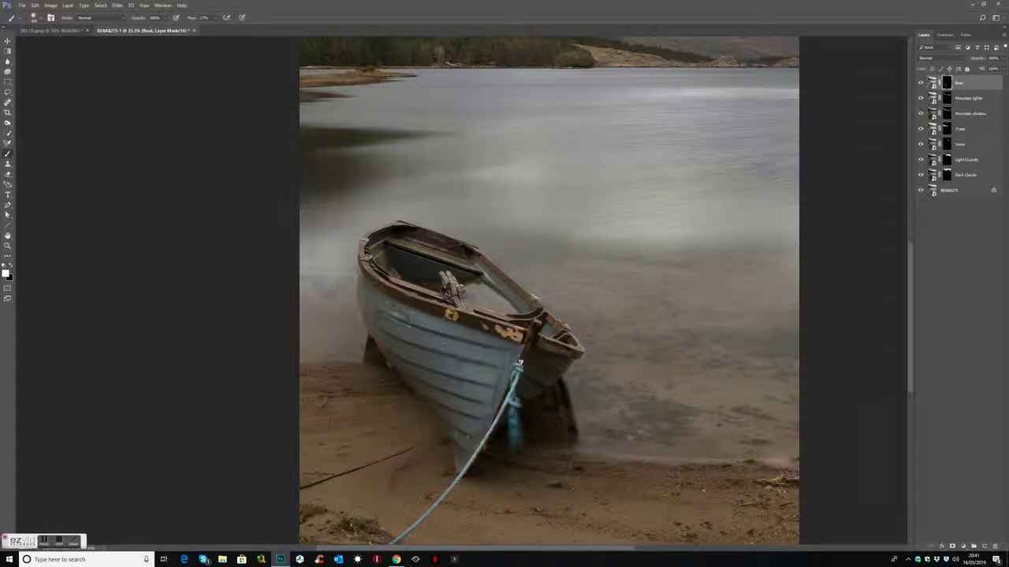
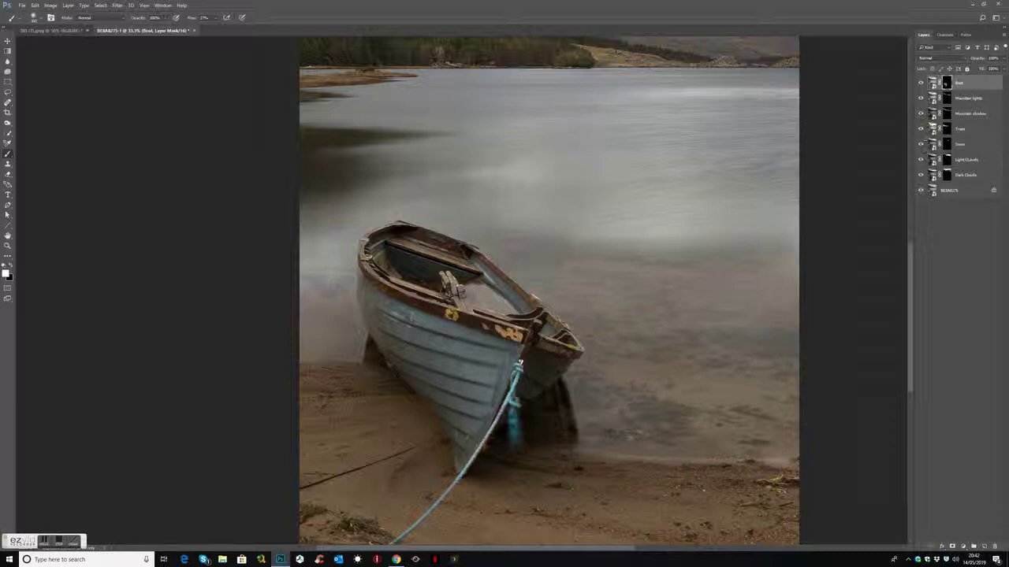
pyautogui.click(921, 82)
pyautogui.click(921, 82)
# Step: Rename the Boat layer as Boat lights
pyautogui.doubleClick(960, 86)
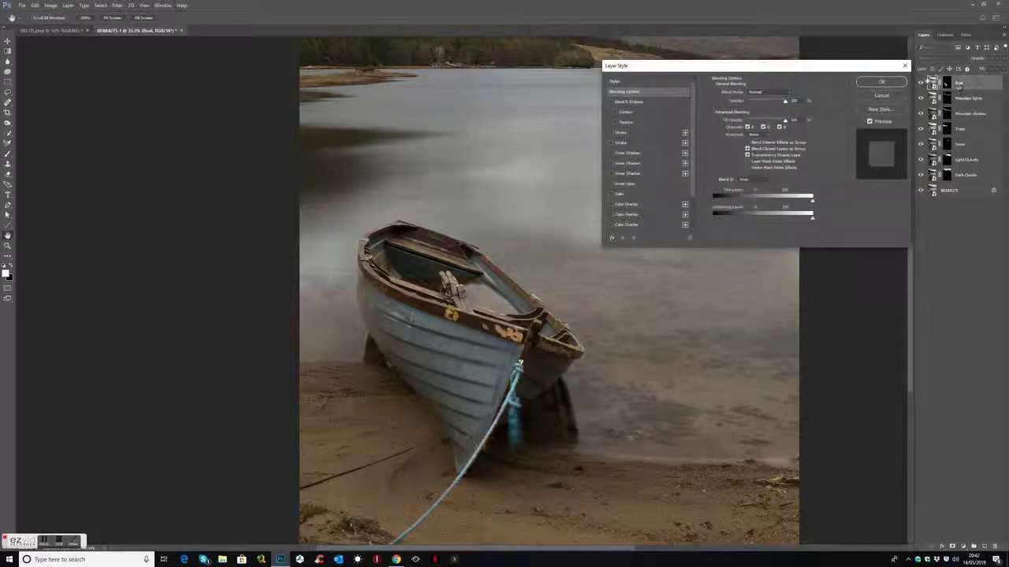
pyautogui.press('Escape')
pyautogui.doubleClick(960, 84)
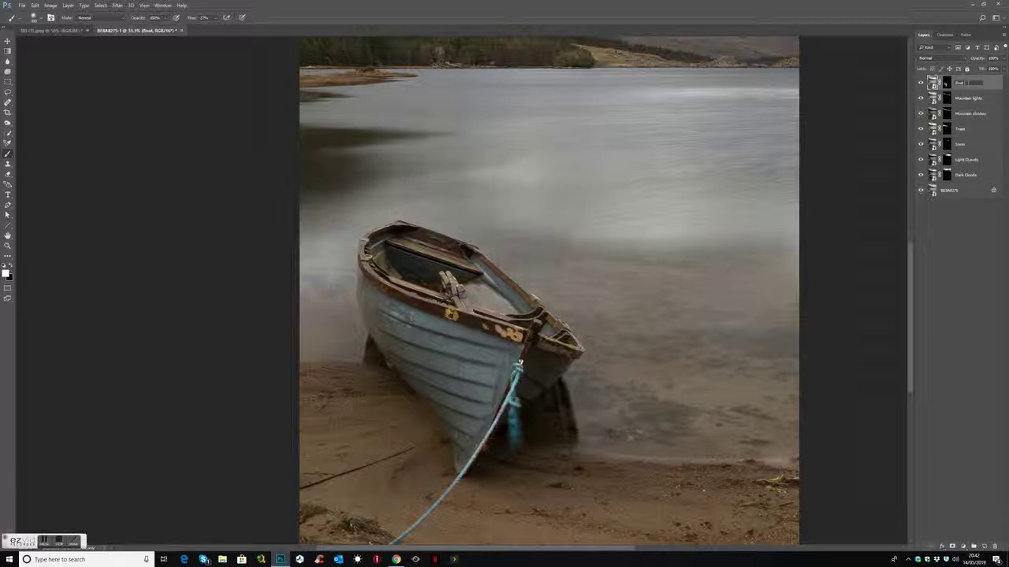
pyautogui.write('Boat lights')
pyautogui.press('Return')
# Step: Create a new smart object via copy from Boat lights, rename it Boat shadows and make its mask fully black
pyautogui.rightClick(969, 83)
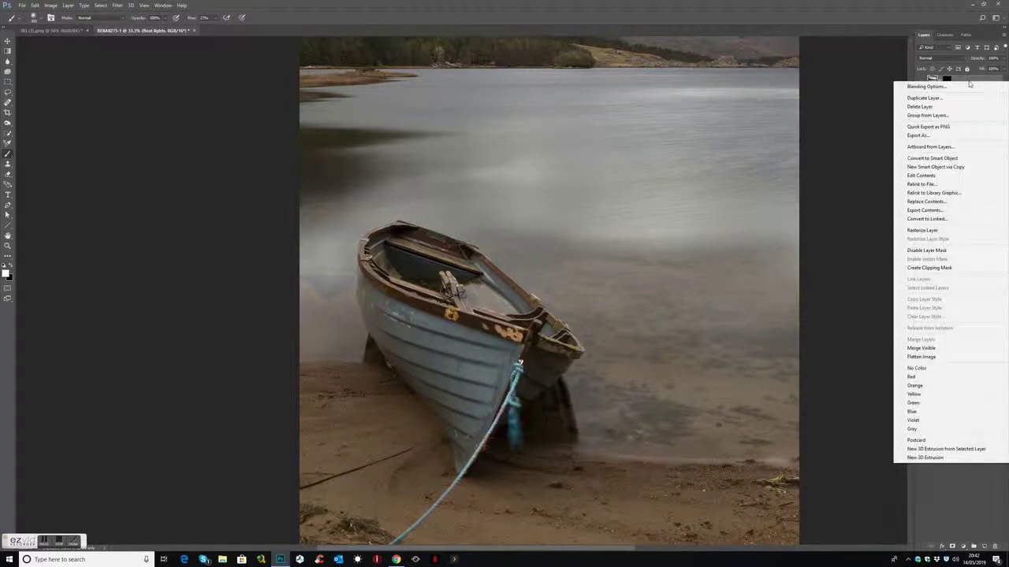
pyautogui.click(940, 166)
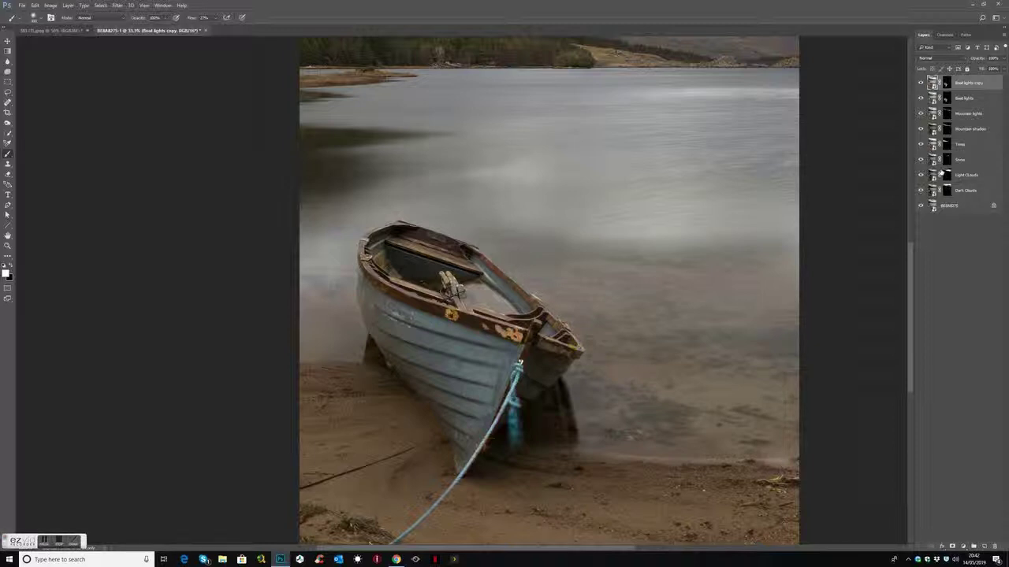
pyautogui.doubleClick(977, 83)
pyautogui.doubleClick(977, 83)
pyautogui.press('BackSpace')
pyautogui.write('shadows')
pyautogui.press('Return')
pyautogui.click(946, 84)
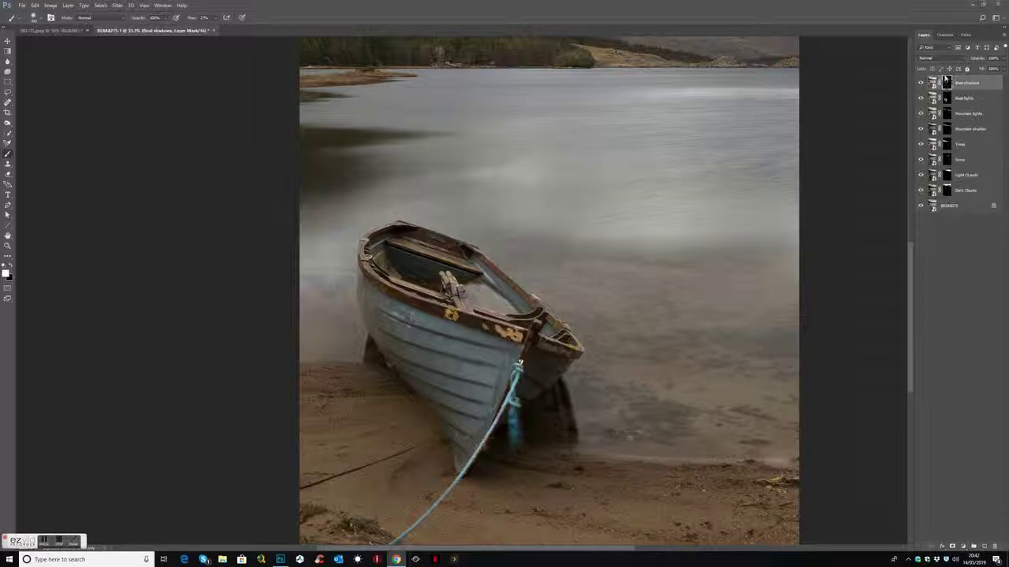
# Step: Reopen the Boat shadows smart object in Camera Raw and apply Exposure -0.40 and Blacks about +19
pyautogui.click(946, 36)
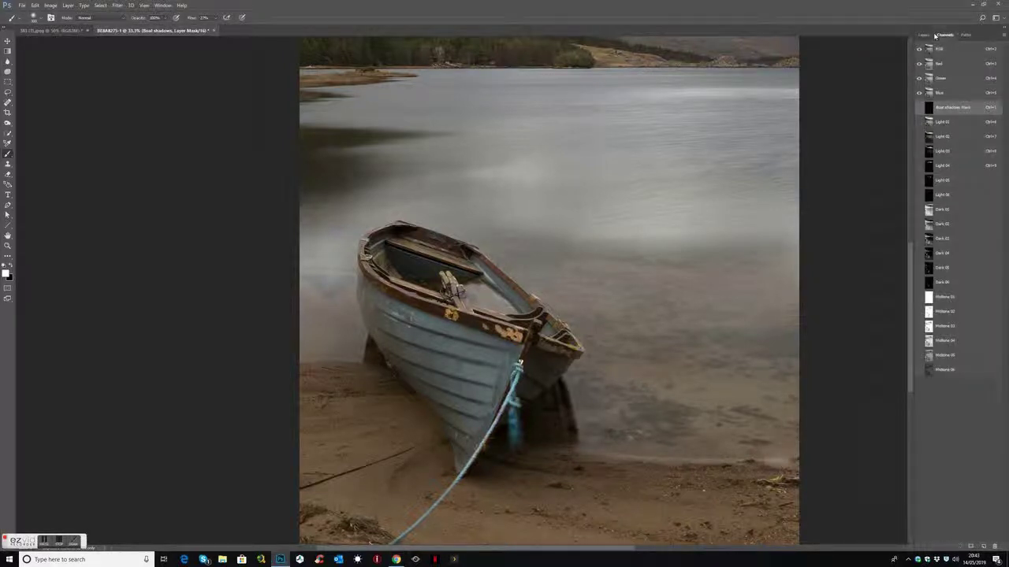
pyautogui.click(924, 35)
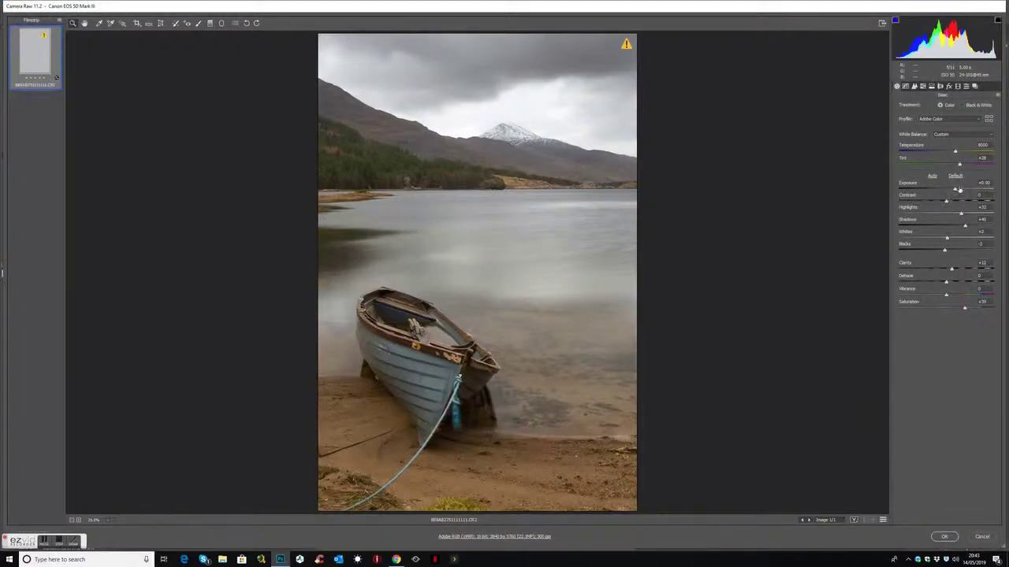
pyautogui.moveTo(959, 190); pyautogui.dragTo(941, 192)
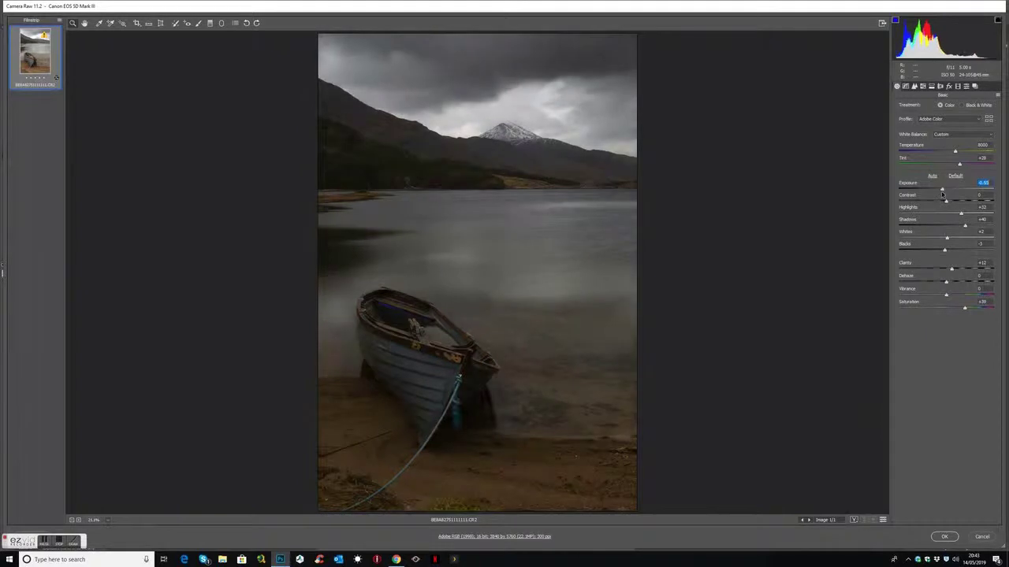
pyautogui.moveTo(945, 250)
pyautogui.mouseDown()
pyautogui.moveTo(936, 250)
pyautogui.moveTo(956, 245)
pyautogui.mouseUp()
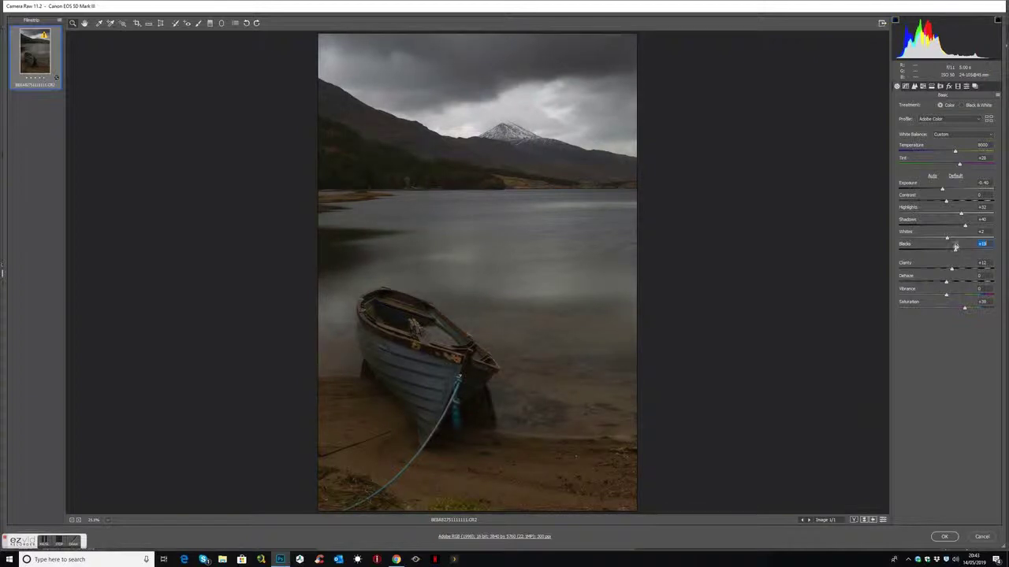
pyautogui.click(944, 536)
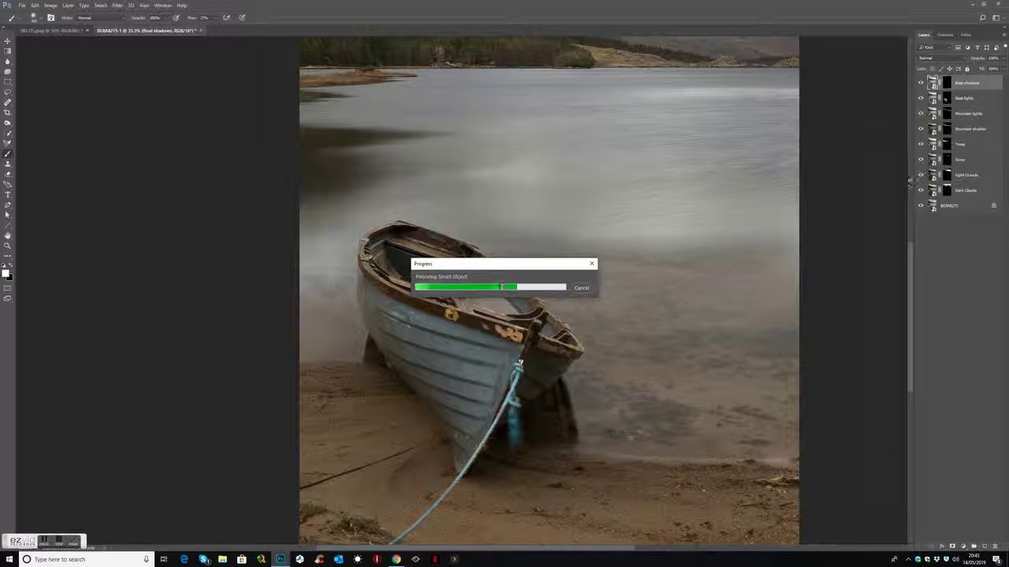
# Step: Compare the Dark 02 and Dark 03 luminosity channels, load Dark 03 as a selection and return to the full-colour view
pyautogui.click(947, 83)
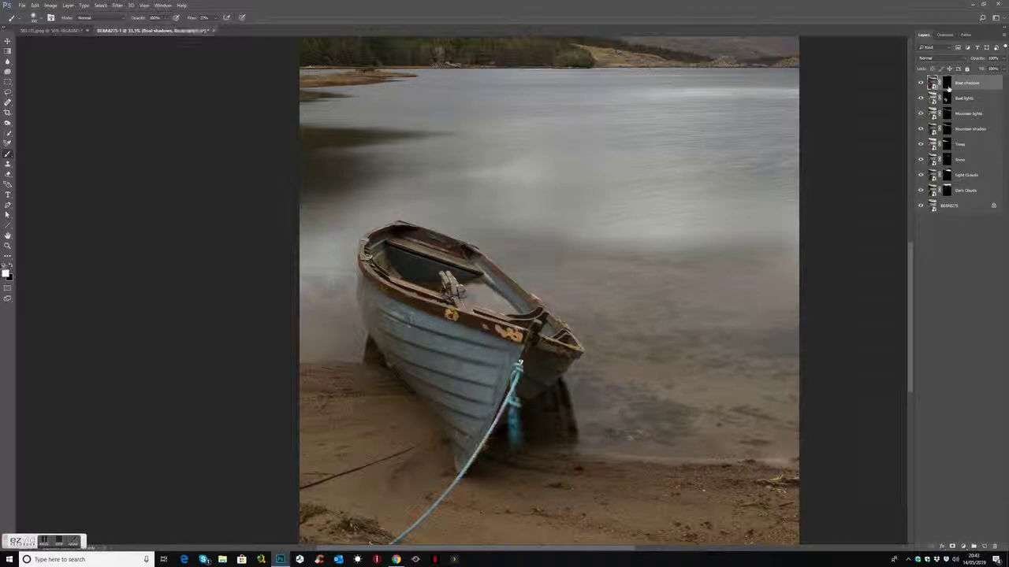
pyautogui.click(943, 35)
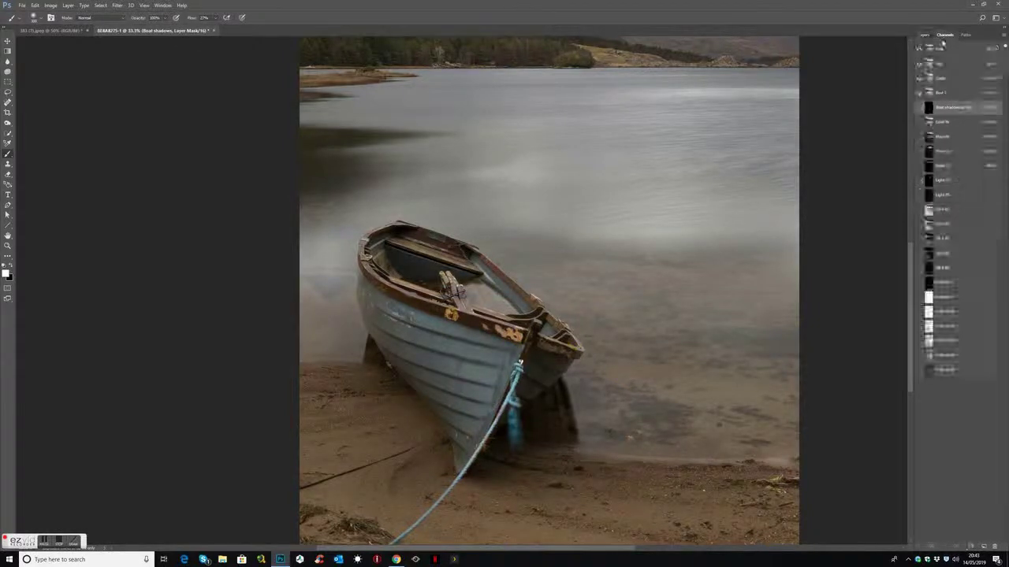
pyautogui.click(946, 226)
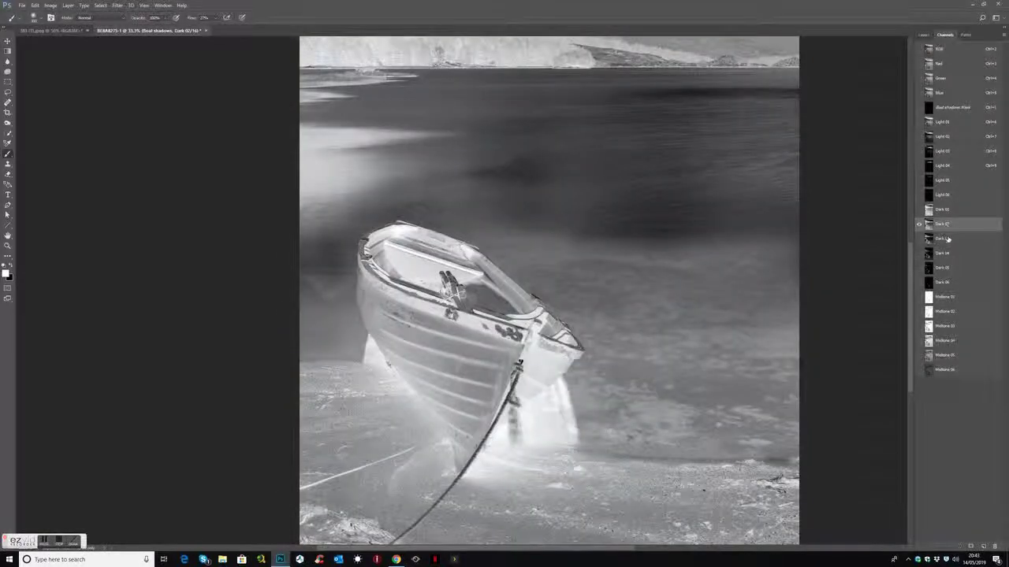
pyautogui.click(945, 241)
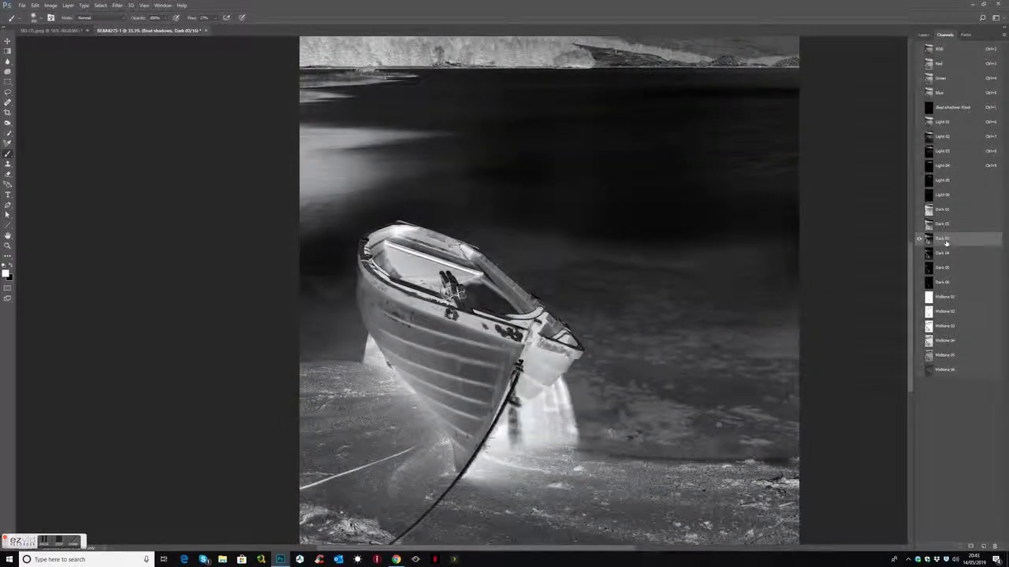
pyautogui.keyDown('ctrl'); pyautogui.click(946, 240); pyautogui.keyUp('ctrl')
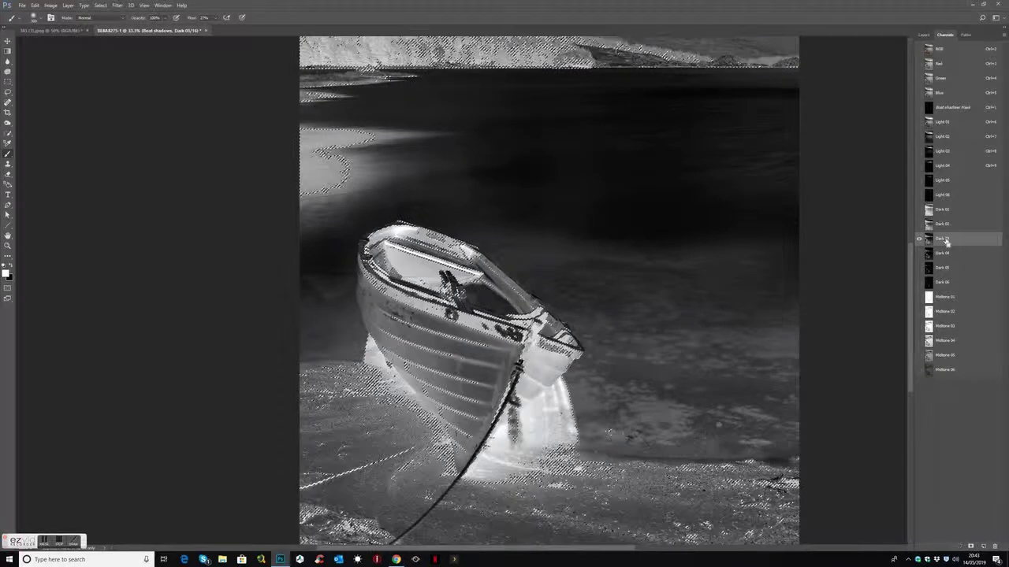
pyautogui.click(918, 50)
pyautogui.click(919, 238)
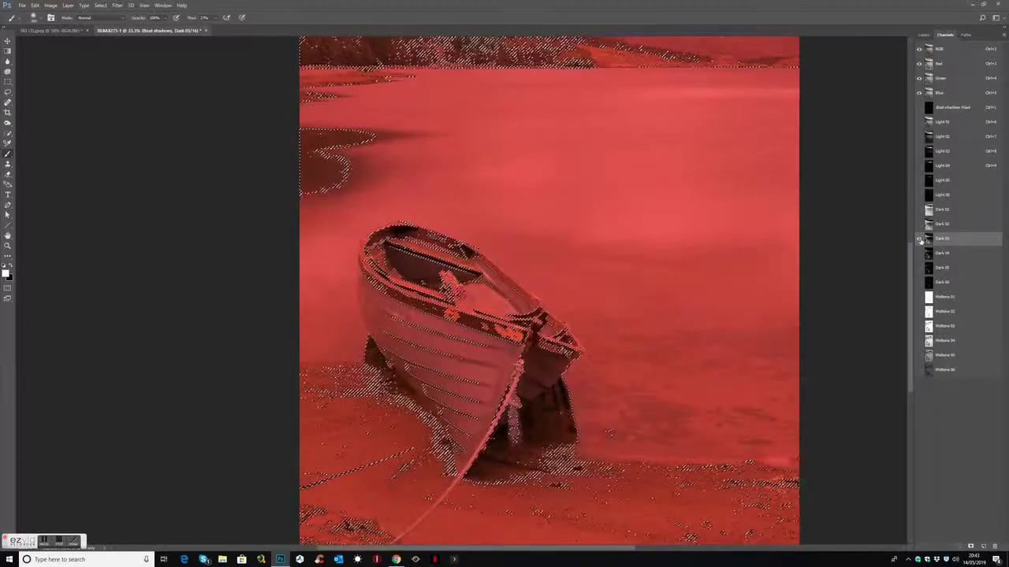
# Step: Paint white on the Boat shadows mask over the boat's dark areas through the selection and compare both boat layers on and off
pyautogui.click(924, 34)
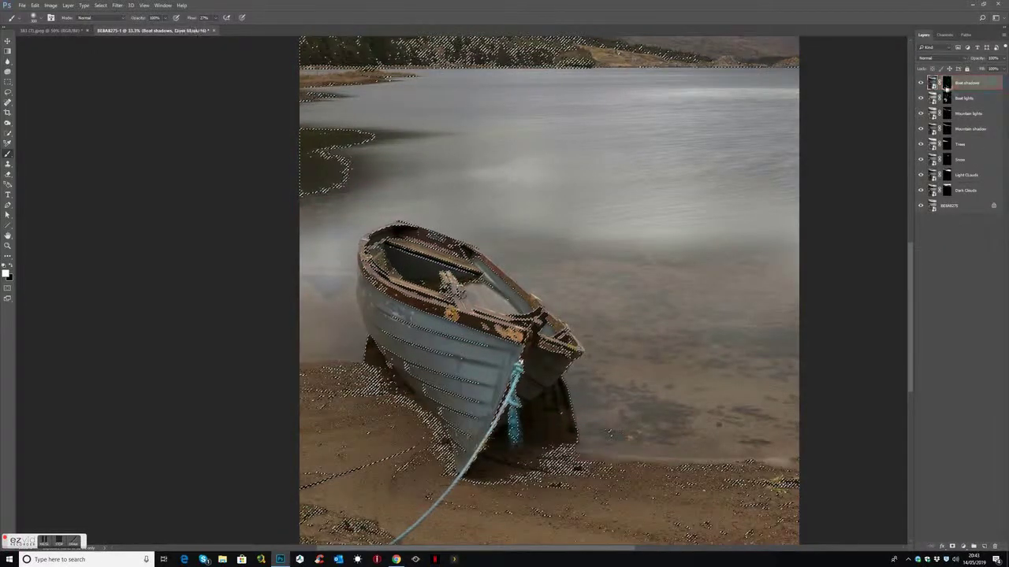
pyautogui.hotkey('ctrl', 'd')
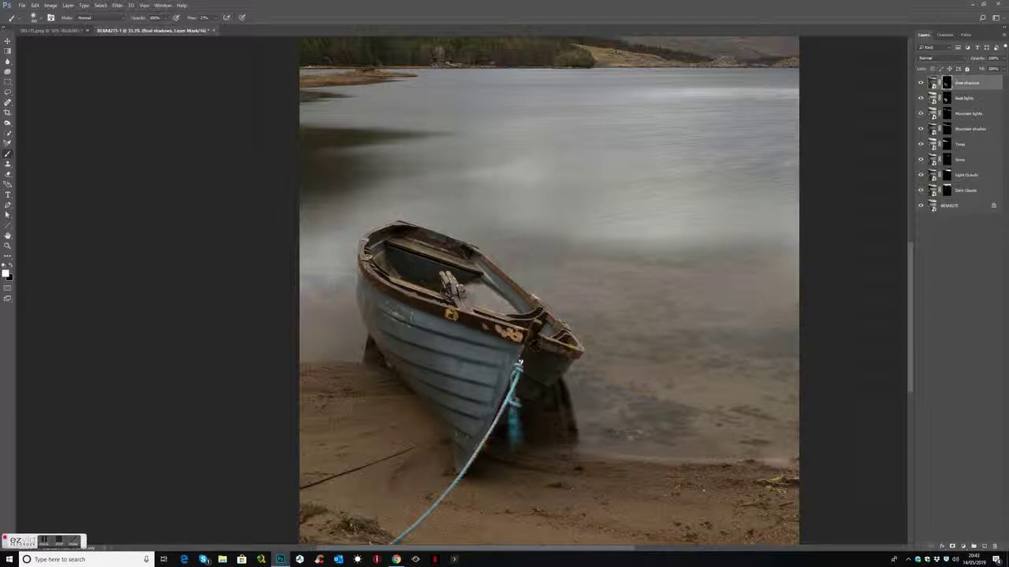
pyautogui.click(921, 83)
pyautogui.click(920, 83)
pyautogui.click(920, 83)
pyautogui.click(921, 84)
pyautogui.click(921, 83)
pyautogui.click(920, 98)
pyautogui.click(920, 98)
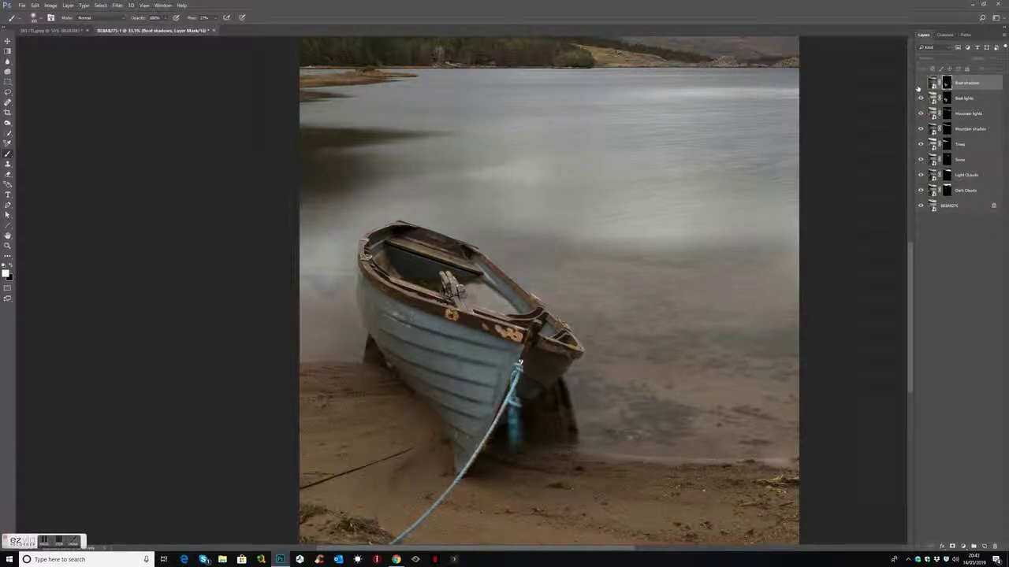
pyautogui.click(919, 84)
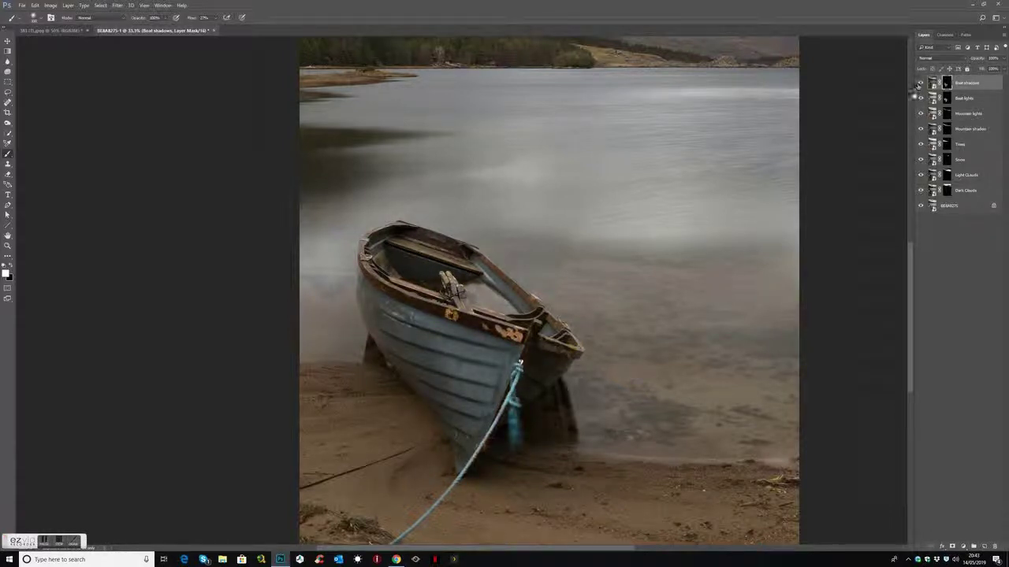
# Step: Reopen the Boat shadows smart object in Camera Raw and raise its Exposure to about +0.15
pyautogui.hotkey('ctrl', '-')
pyautogui.hotkey('ctrl', '-')
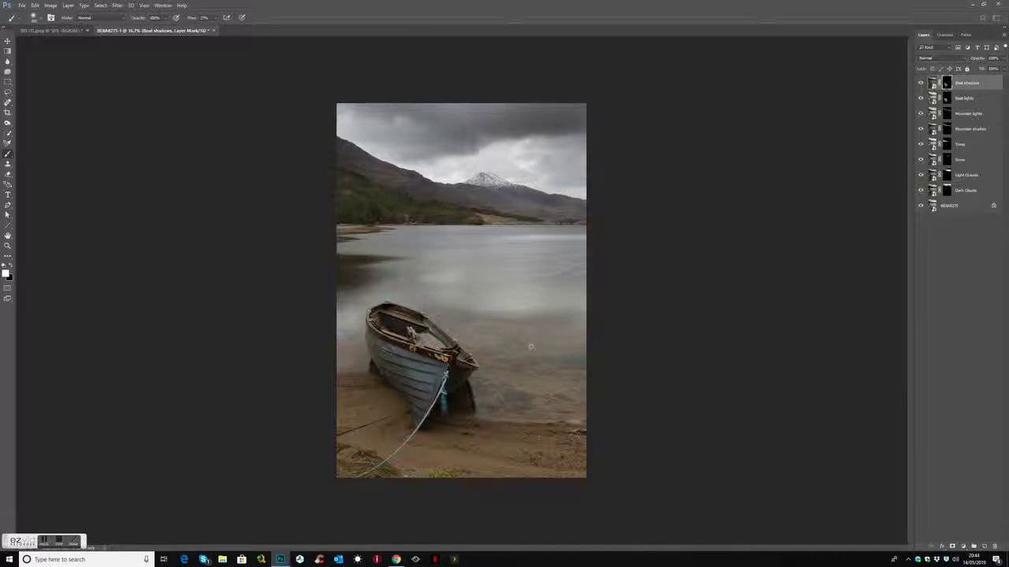
pyautogui.doubleClick(934, 83)
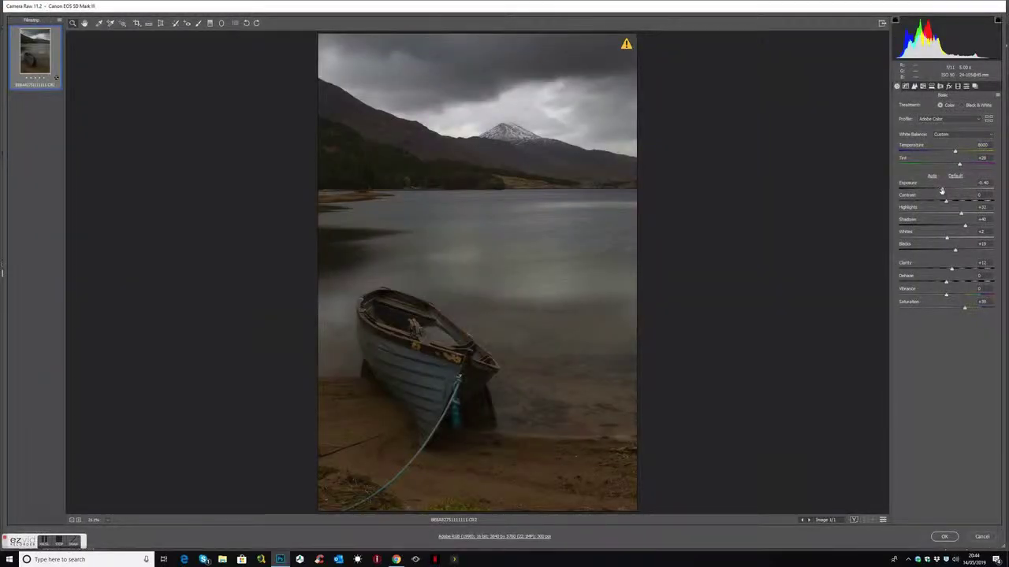
pyautogui.moveTo(941, 190); pyautogui.dragTo(947, 191)
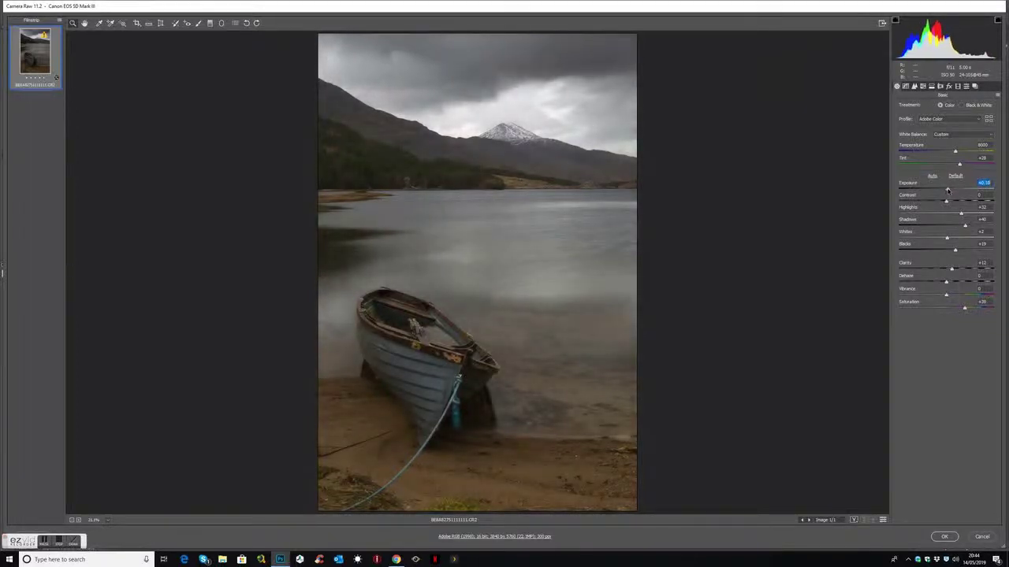
pyautogui.click(944, 537)
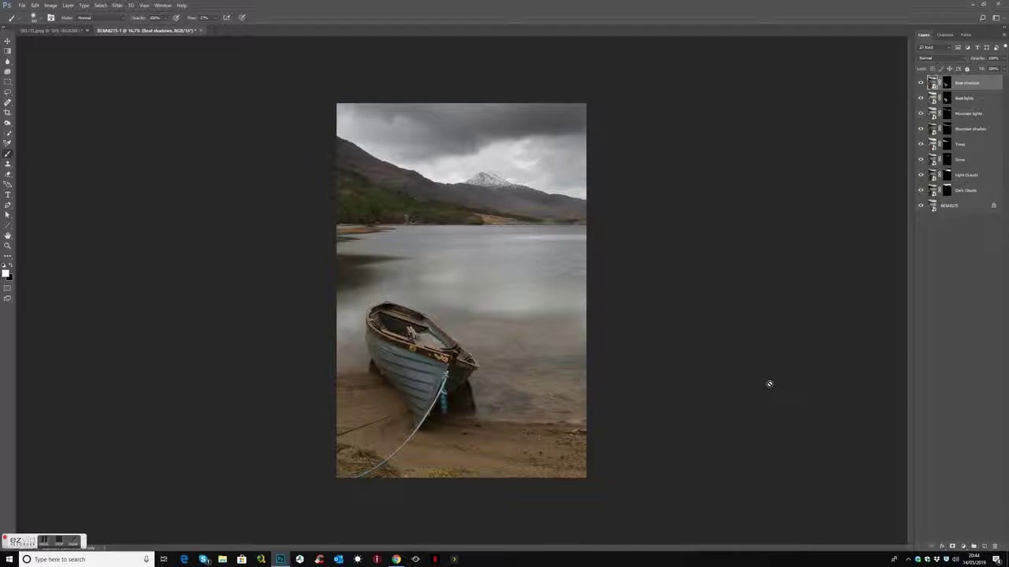
# Step: Create a new smart object via copy from Boat shadows, make its mask fully black and rename it Water lights
pyautogui.rightClick(969, 85)
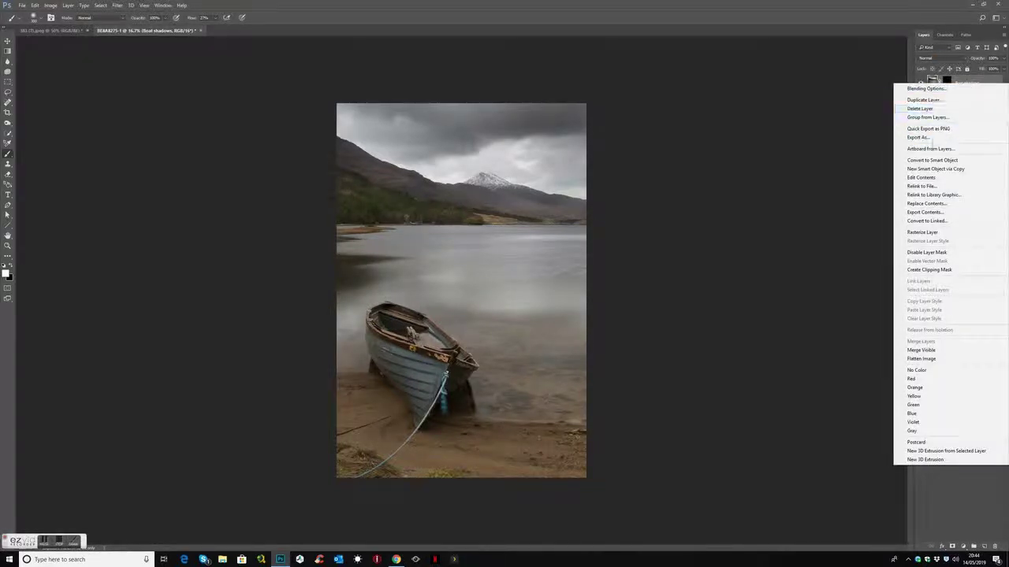
pyautogui.click(934, 169)
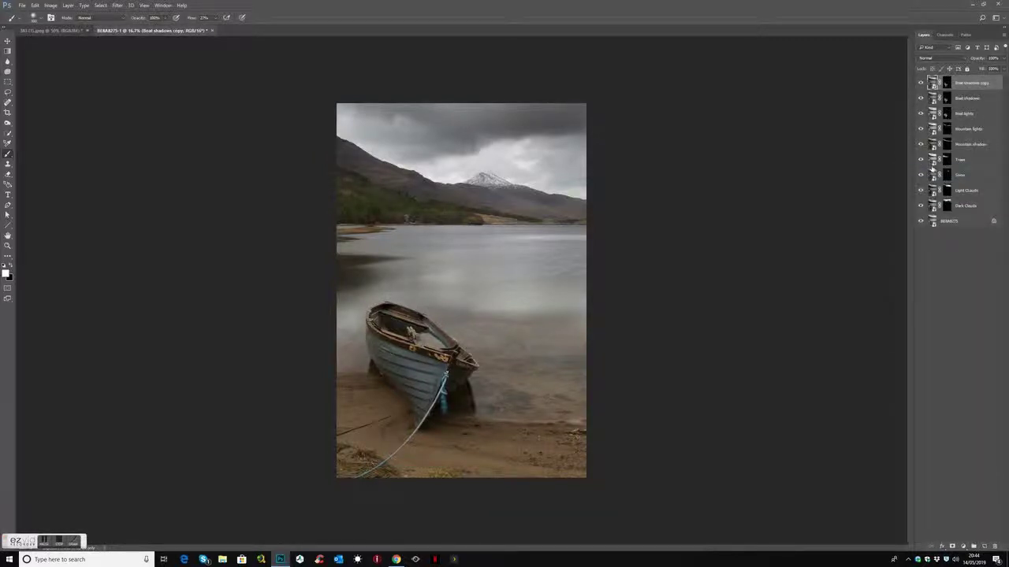
pyautogui.click(947, 83)
pyautogui.click(948, 84)
pyautogui.doubleClick(974, 83)
pyautogui.write('Vign')
pyautogui.press('Return')
# Step: Reopen the Water lights smart object in Camera Raw and apply Highlights -44 and Exposure about -0.10
pyautogui.hotkey('ctrl', 'shift', 'a')
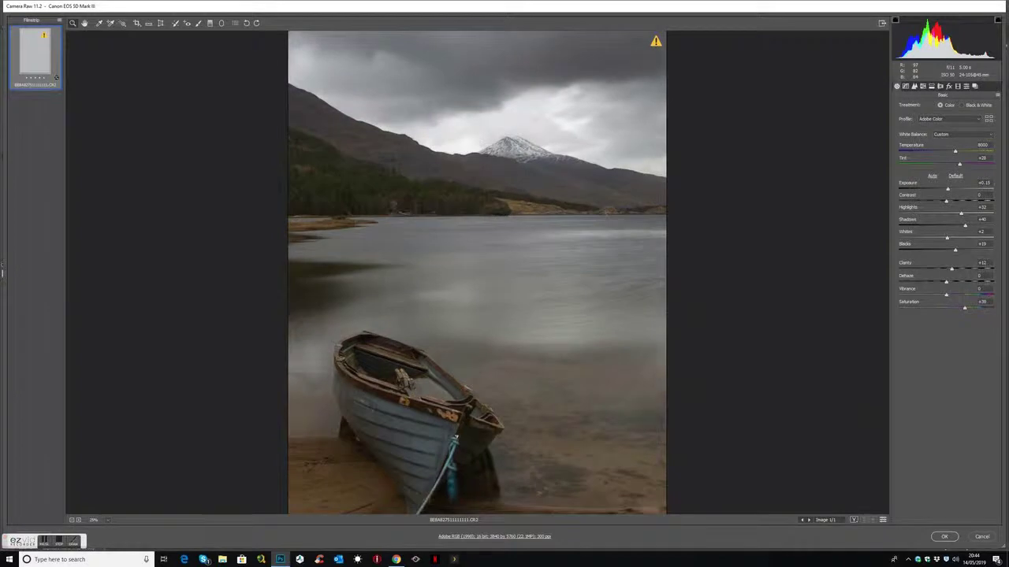
pyautogui.hotkey('ctrl', '+')
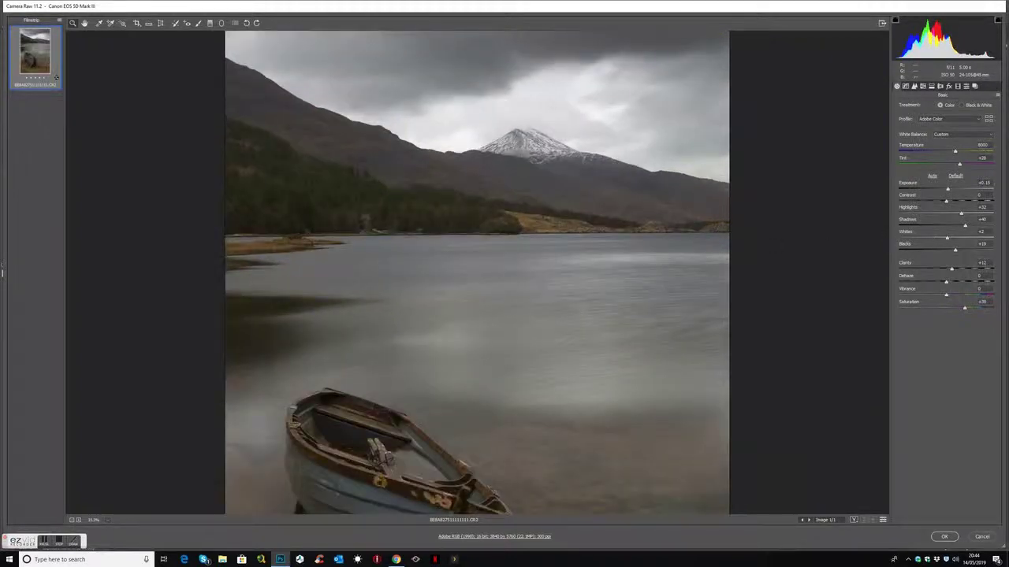
pyautogui.moveTo(940, 221); pyautogui.dragTo(925, 223)
pyautogui.moveTo(948, 190); pyautogui.dragTo(946, 192)
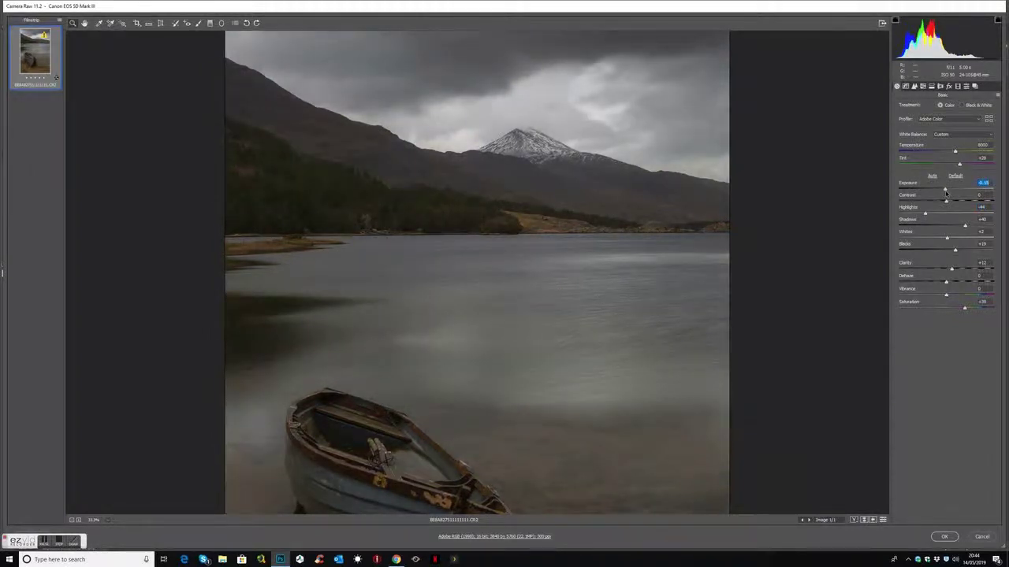
pyautogui.click(944, 537)
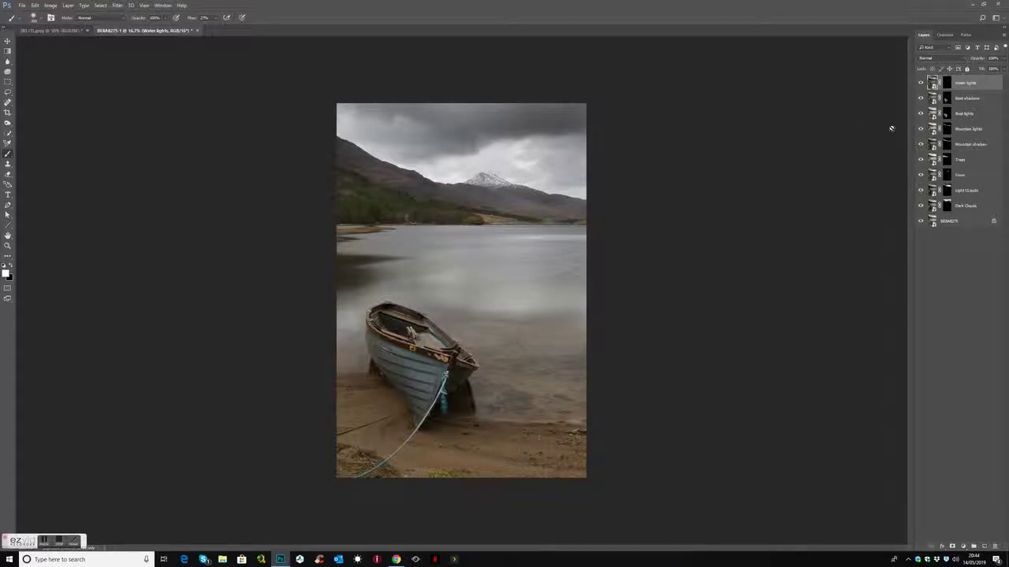
# Step: Load the Light 01 channel as a selection and paint white through it over the lake on the Water lights mask
pyautogui.click(944, 35)
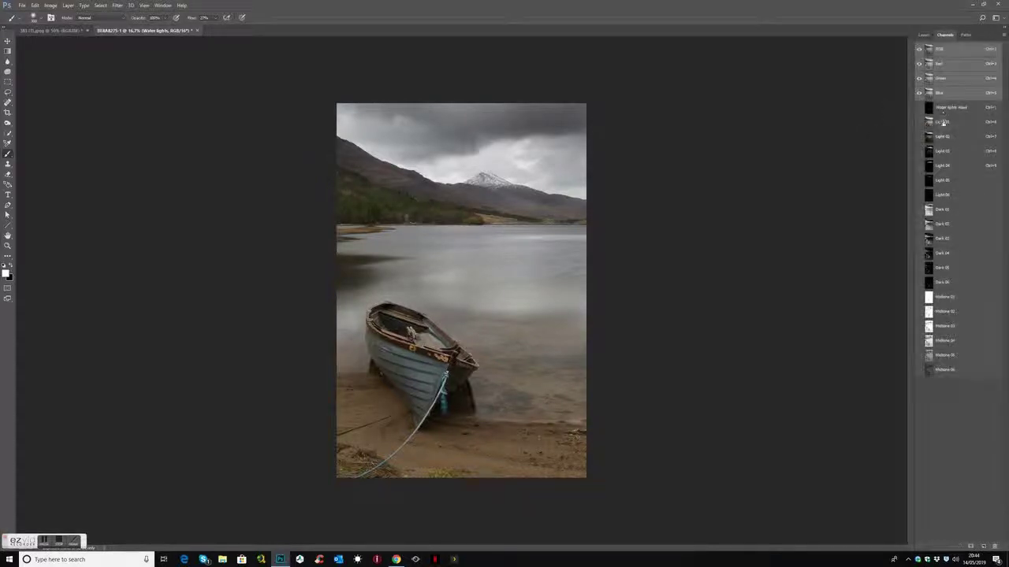
pyautogui.click(943, 123)
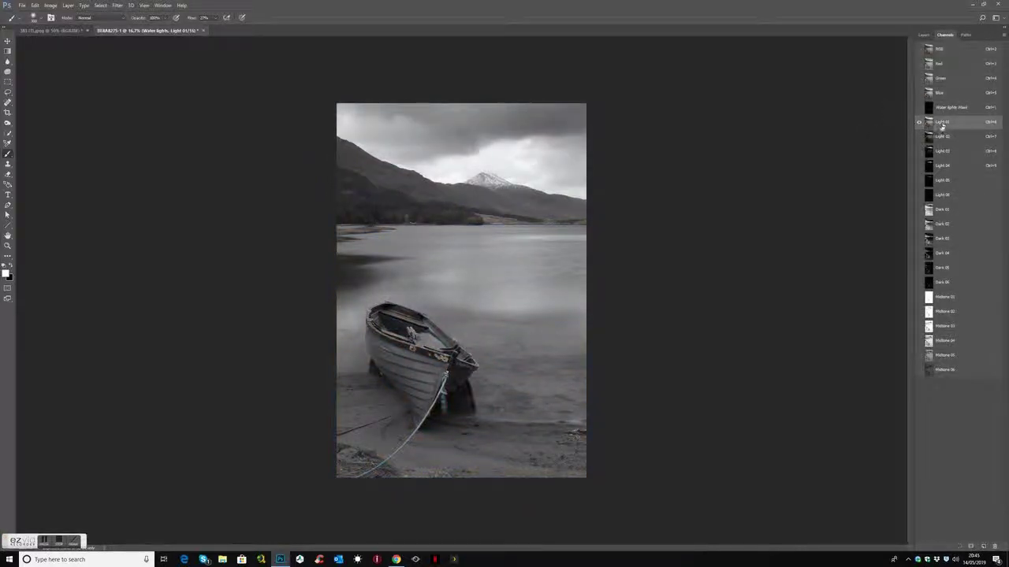
pyautogui.keyDown('ctrl'); pyautogui.click(930, 124); pyautogui.keyUp('ctrl')
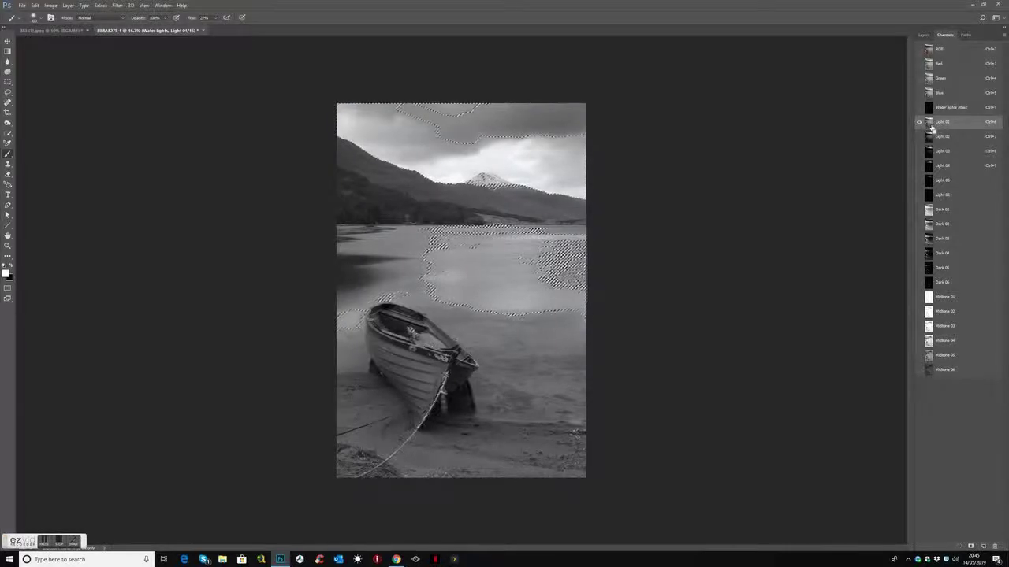
pyautogui.press('`')
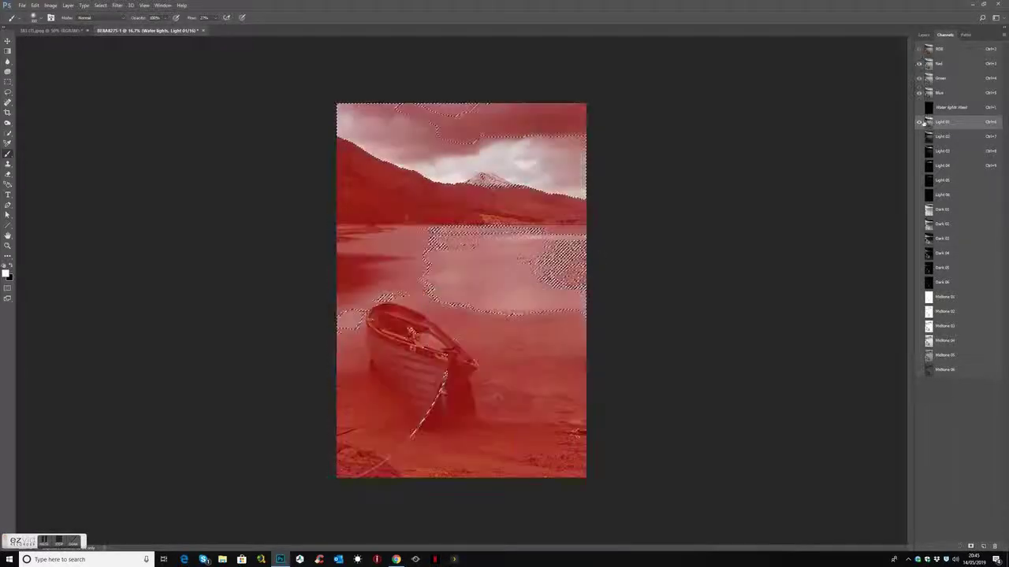
pyautogui.hotkey('ctrl', '\\')
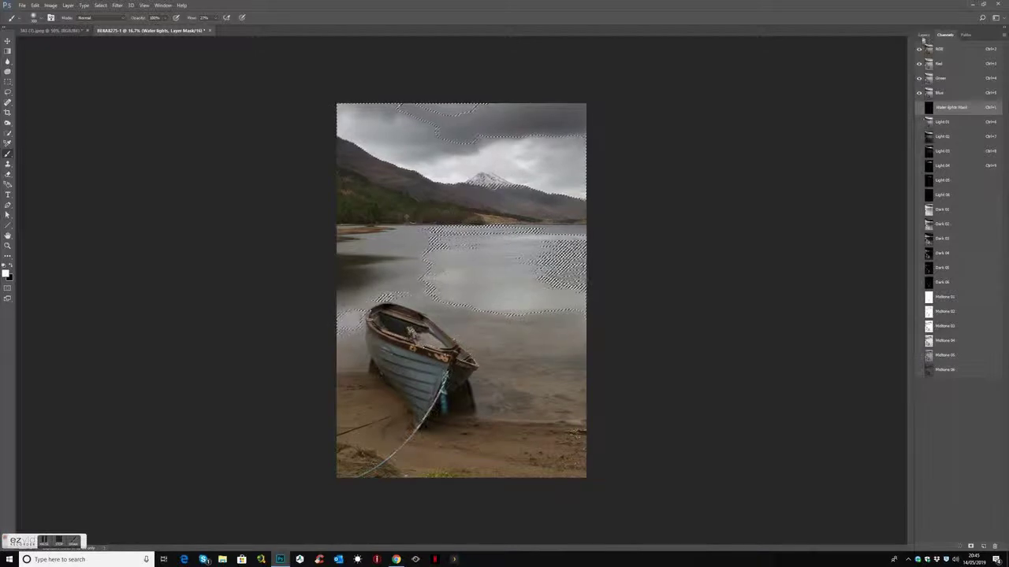
pyautogui.click(923, 35)
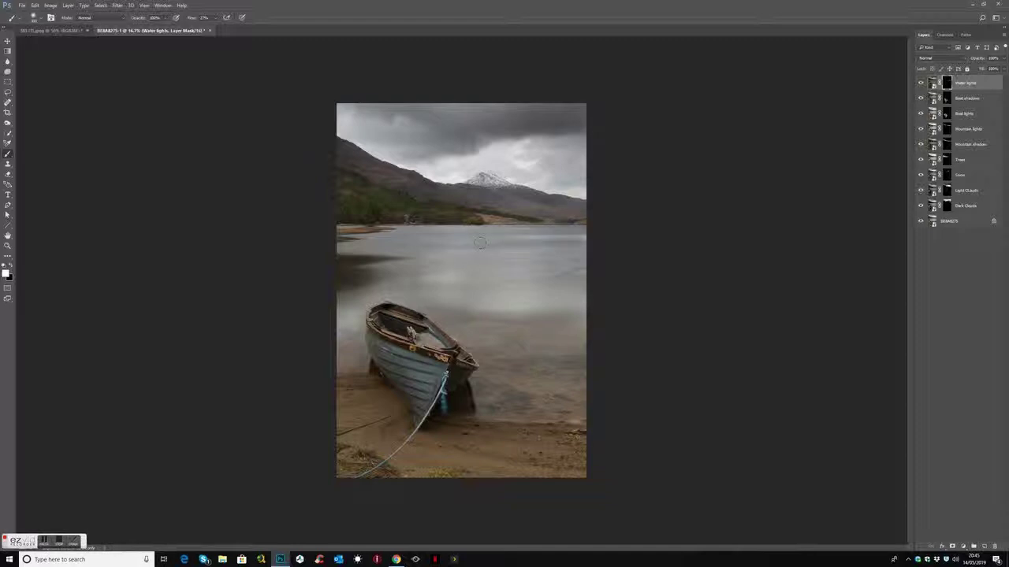
pyautogui.moveTo(486, 245)
pyautogui.mouseDown()
pyautogui.moveTo(567, 288)
pyautogui.moveTo(473, 304)
pyautogui.moveTo(457, 241)
pyautogui.moveTo(394, 252)
pyautogui.moveTo(383, 234)
pyautogui.moveTo(398, 291)
pyautogui.moveTo(360, 311)
pyautogui.mouseUp()
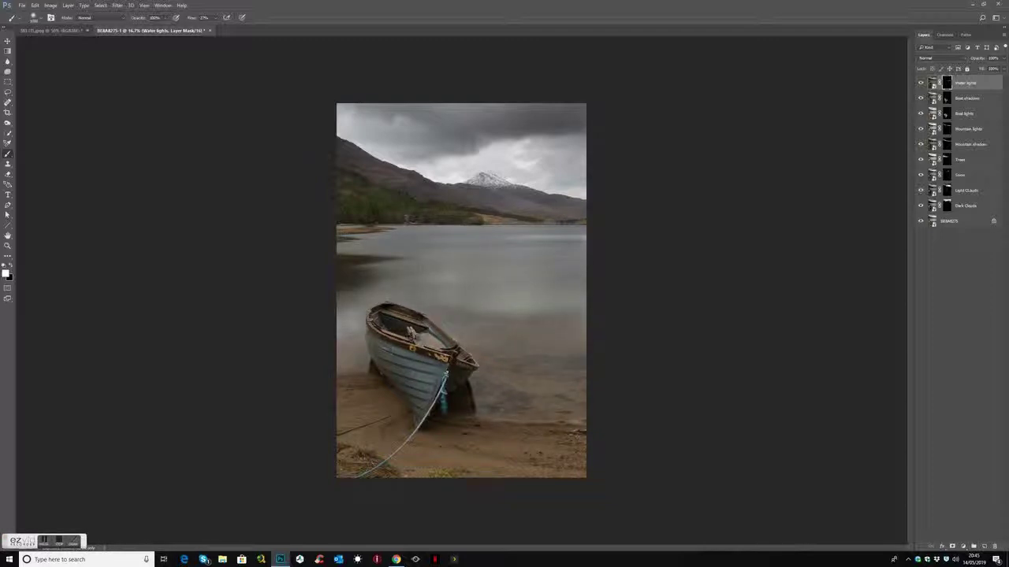
pyautogui.moveTo(360, 331); pyautogui.dragTo(347, 350)
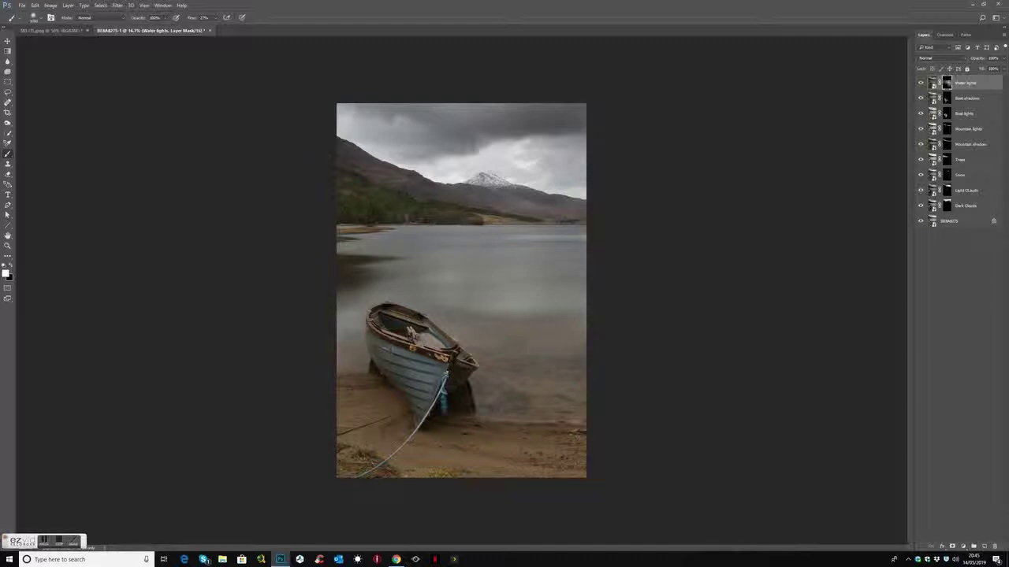
# Step: Reopen the Water lights smart object in Camera Raw, raise its Exposure to about +0.40 and check the boat and shore closely
pyautogui.click(934, 84)
pyautogui.doubleClick(934, 84)
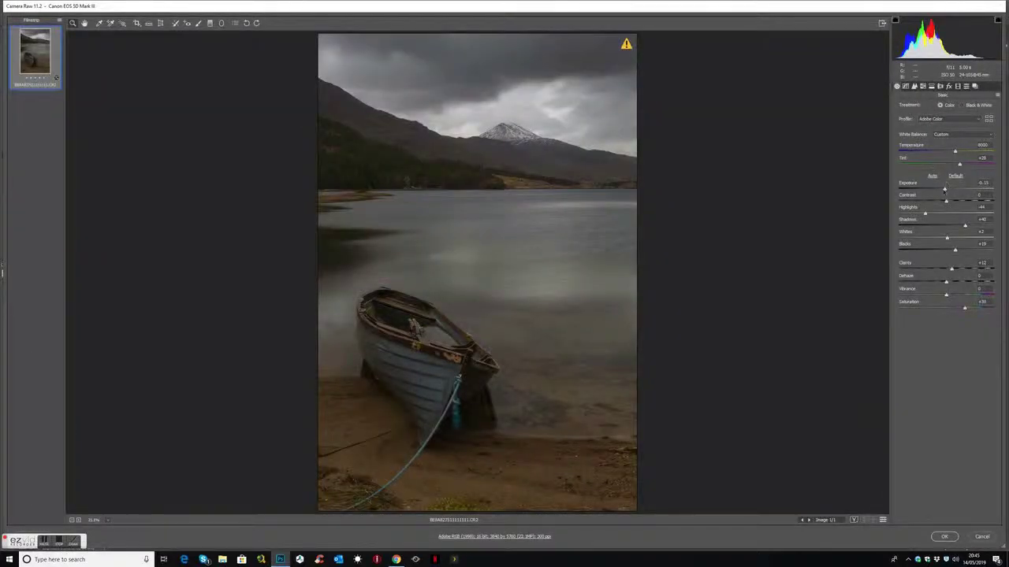
pyautogui.moveTo(944, 191); pyautogui.dragTo(950, 190)
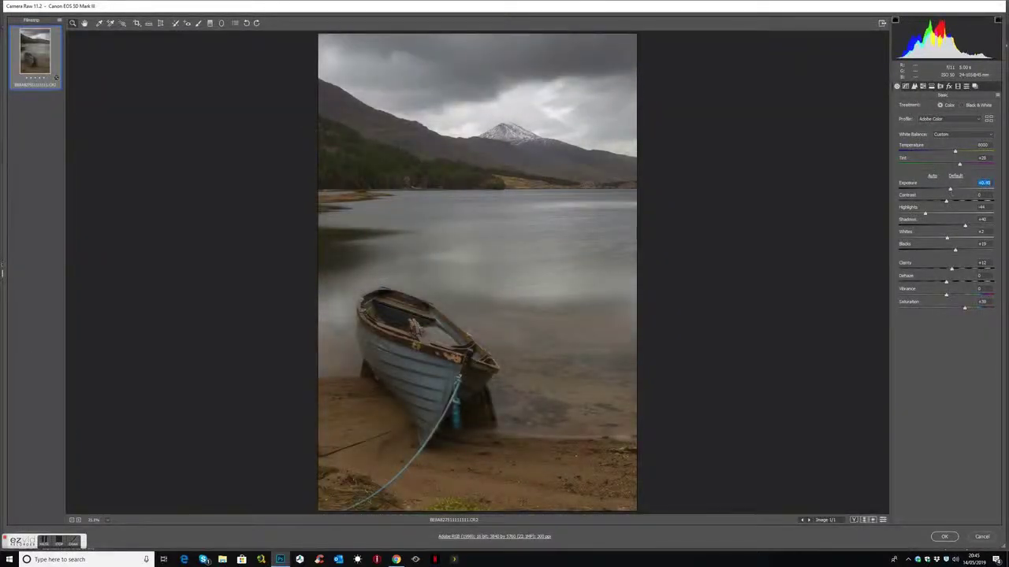
pyautogui.click(952, 536)
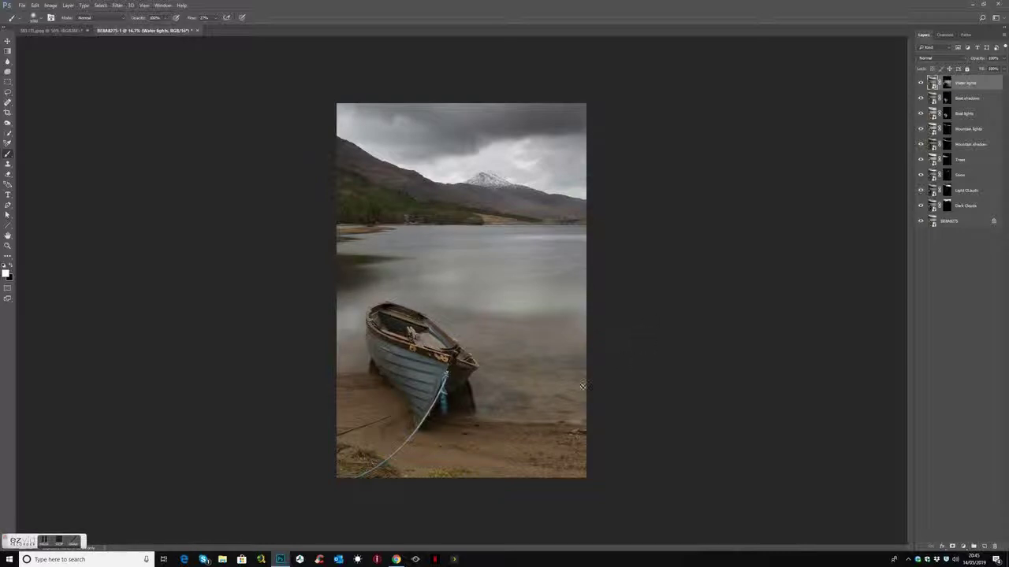
pyautogui.scroll(3, 423, 430)
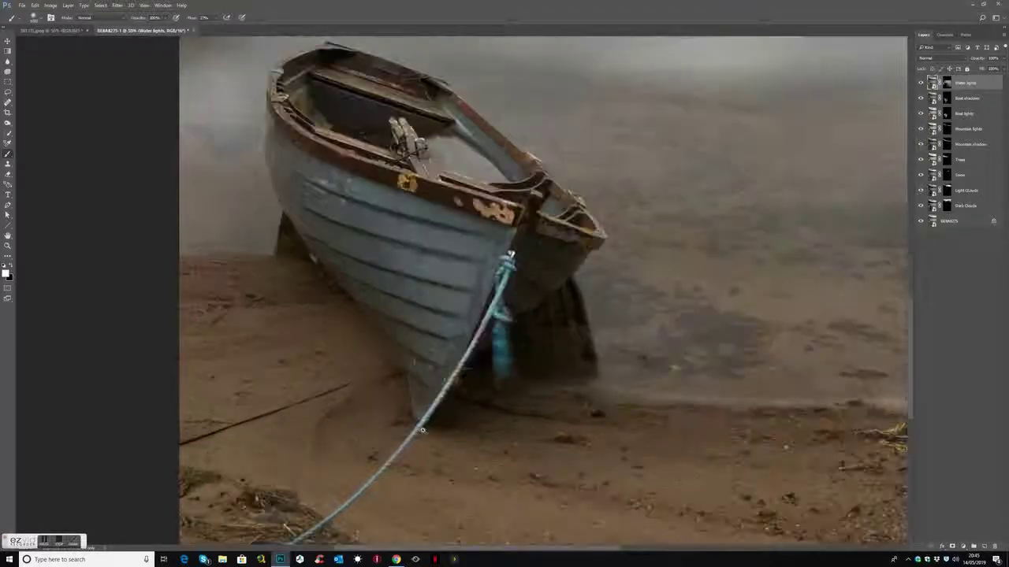
pyautogui.scroll(1, 422, 429)
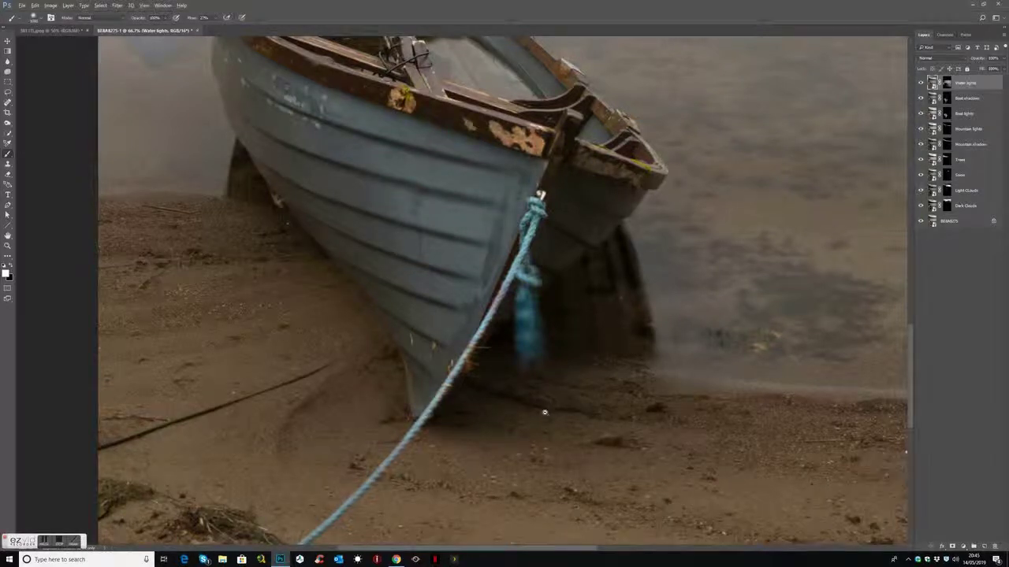
pyautogui.scroll(-4, 544, 411)
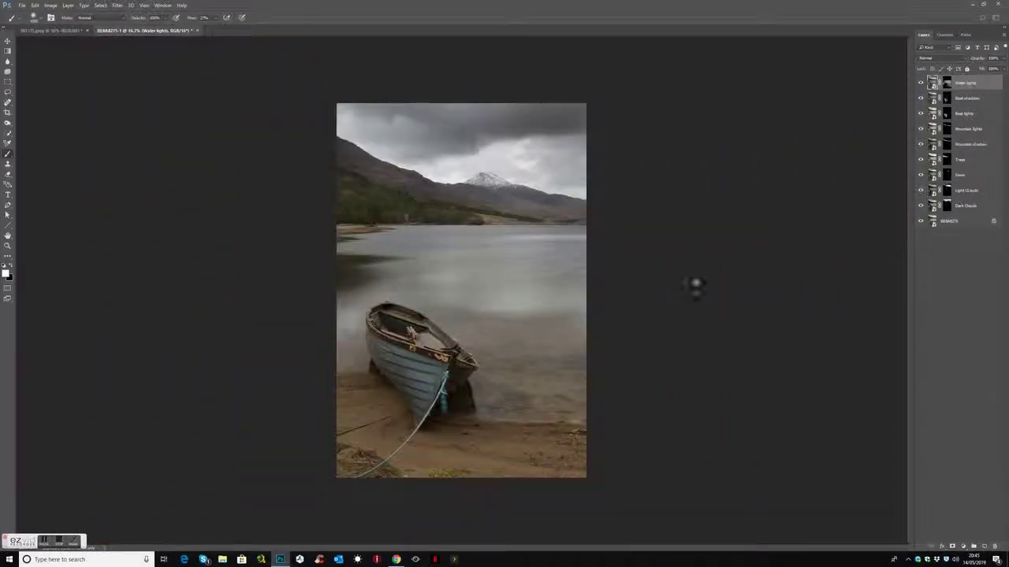
pyautogui.hotkey('ctrl', 'alt', 'shift', 'e')
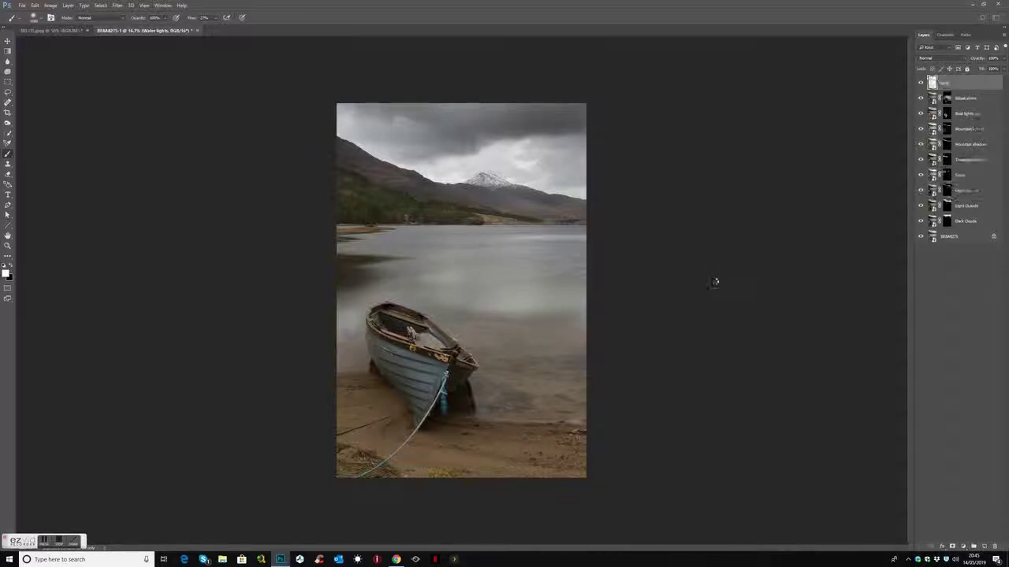
pyautogui.hotkey('ctrl', 'shift', 'alt', 'n')
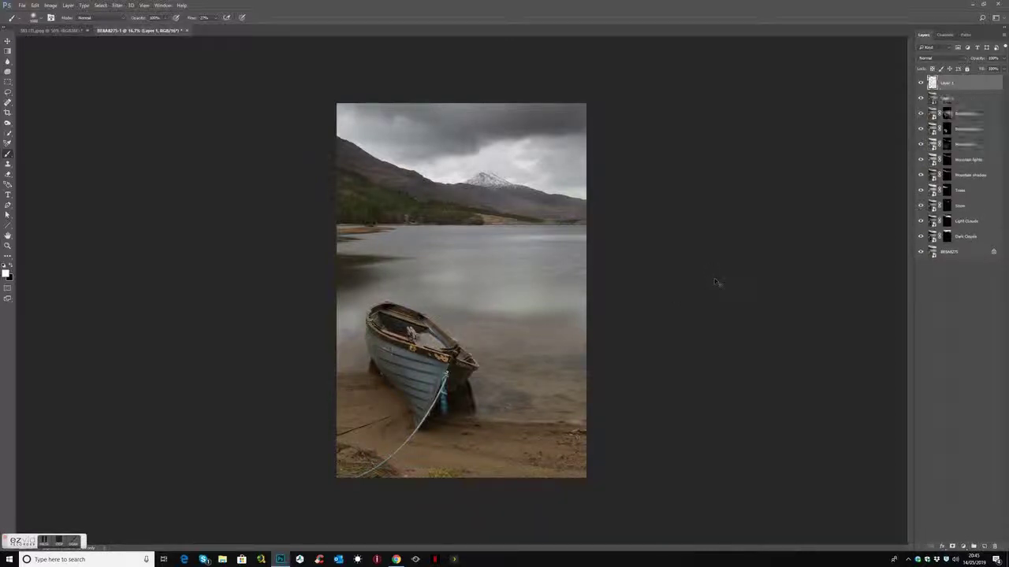
pyautogui.hotkey('ctrl', 'z')
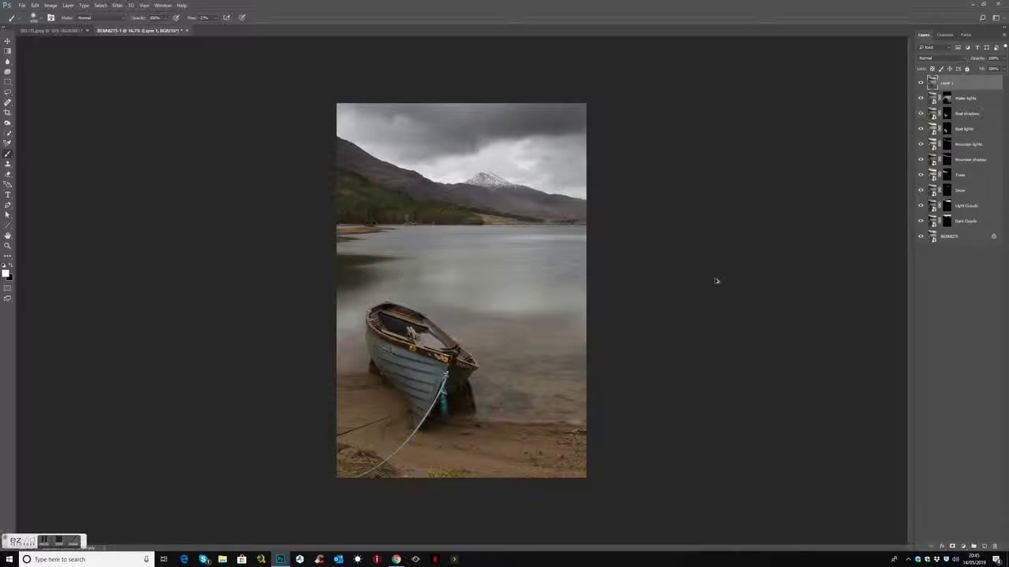
pyautogui.hotkey('ctrl', 'z')
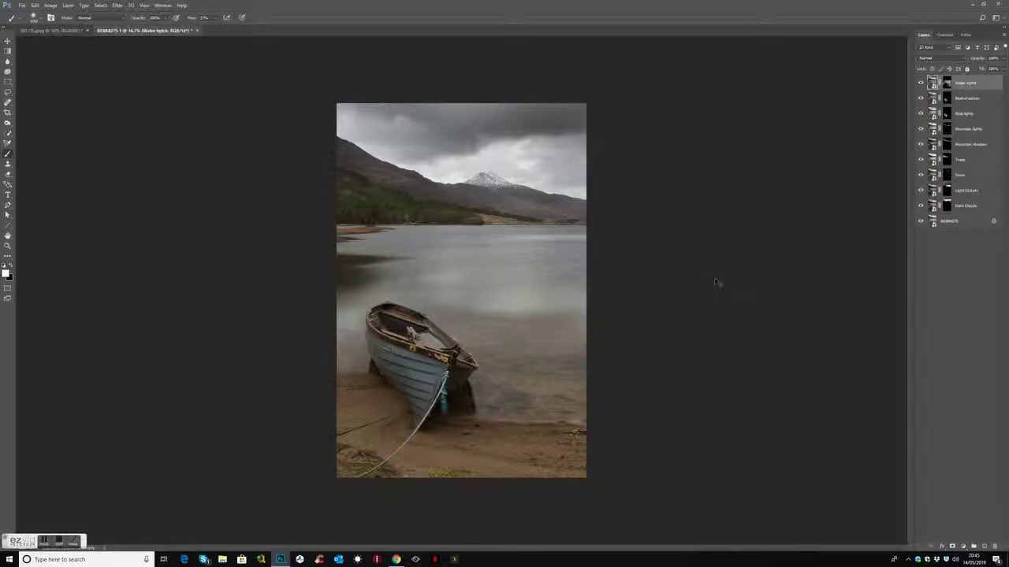
# Step: Stamp all visible layers into a new merged layer above Water lights and duplicate it
pyautogui.hotkey('ctrl', 'alt', 'shift', 'e')
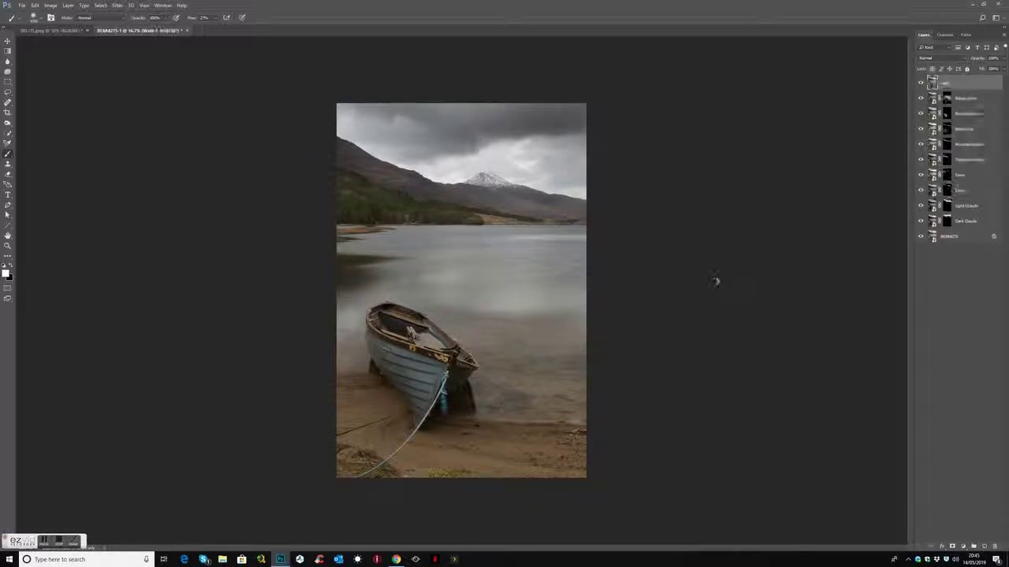
pyautogui.hotkey('ctrl', 'j')
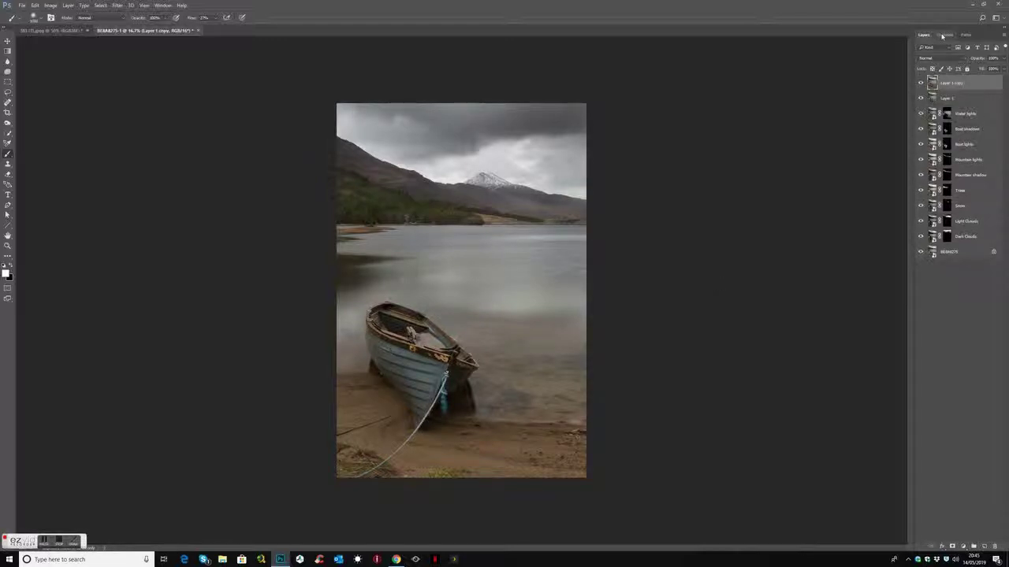
# Step: Compare the Red, Green and Blue channels and use the Blue channel's selection as a layer mask on Layer 1 copy
pyautogui.click(943, 34)
pyautogui.click(927, 66)
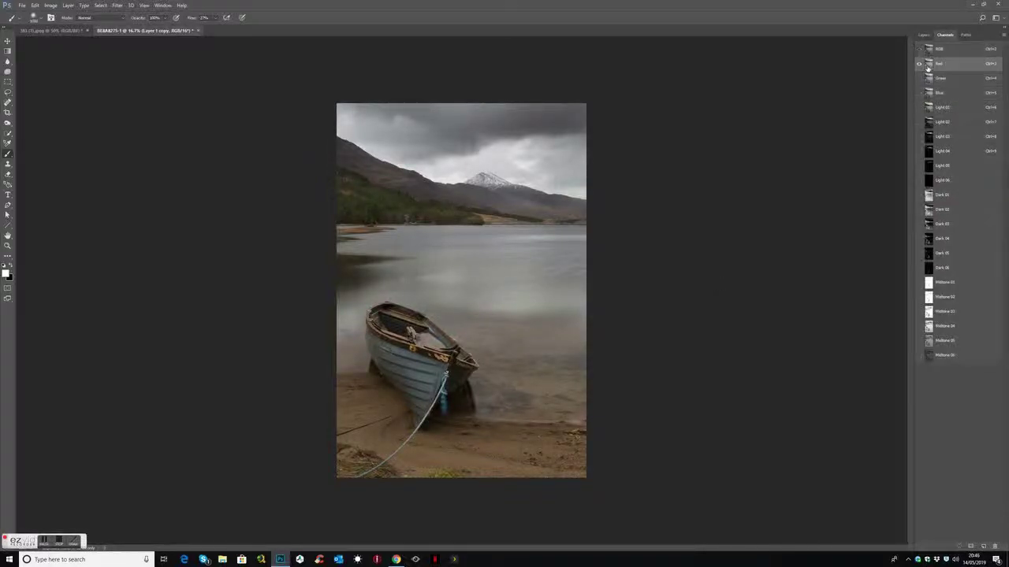
pyautogui.click(928, 79)
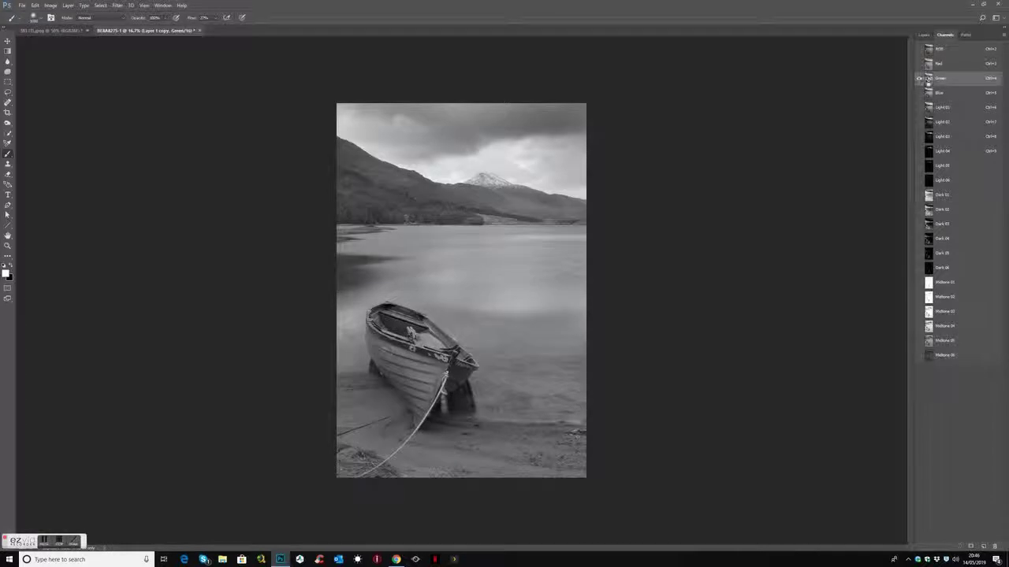
pyautogui.click(927, 93)
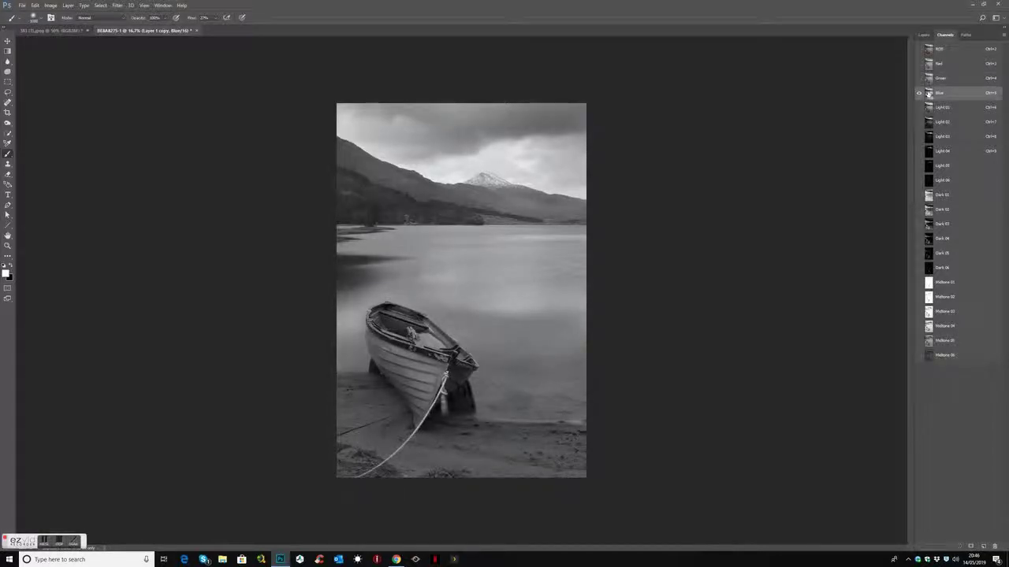
pyautogui.keyDown('ctrl'); pyautogui.click(927, 93); pyautogui.keyUp('ctrl')
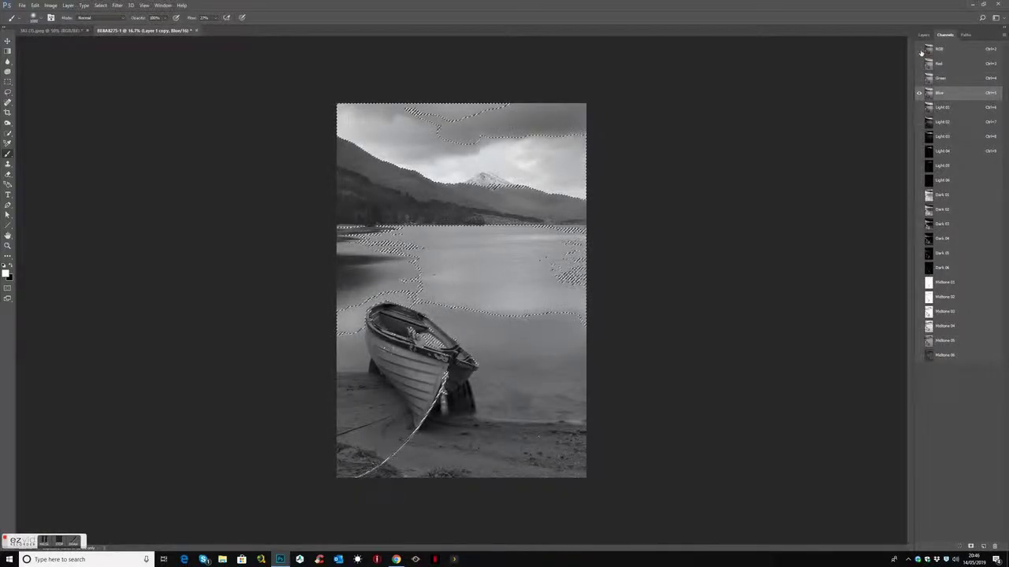
pyautogui.hotkey('ctrl', '2')
pyautogui.click(924, 35)
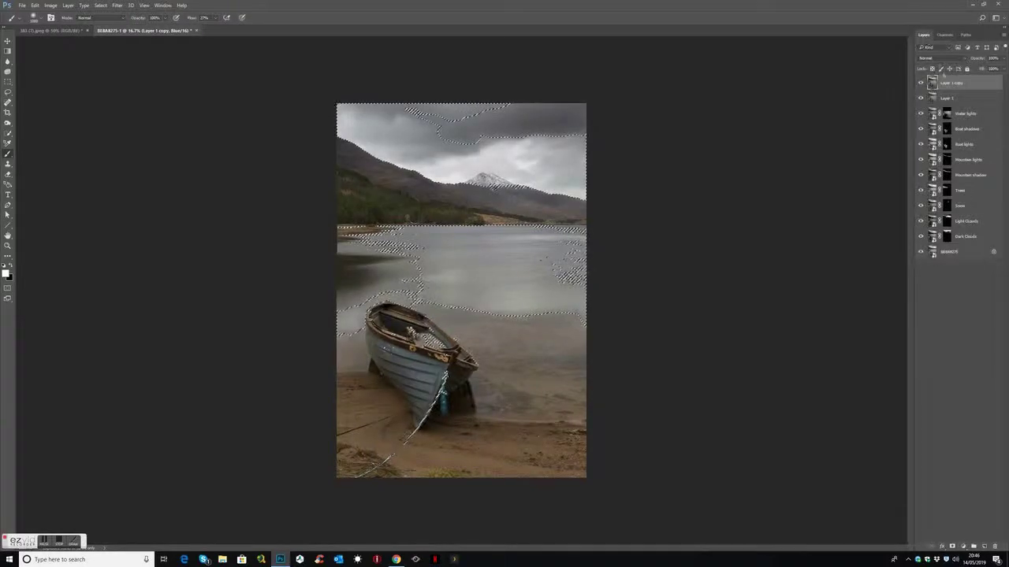
pyautogui.click(952, 546)
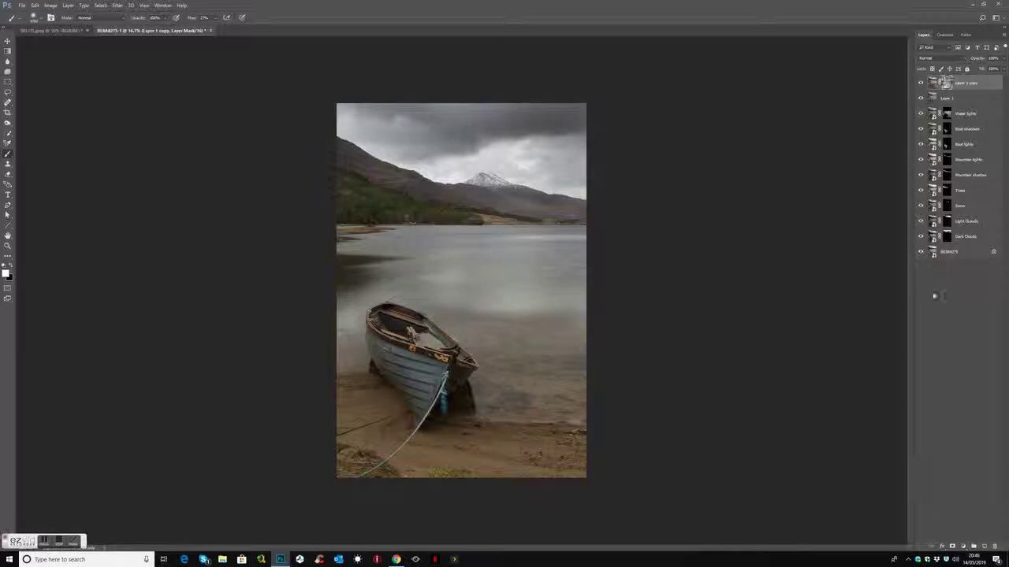
# Step: Sharpen the image of Layer 1 copy with Unsharp Mask at a radius of 1.5 pixels, previewing the boat detail
pyautogui.click(933, 83)
pyautogui.click(117, 6)
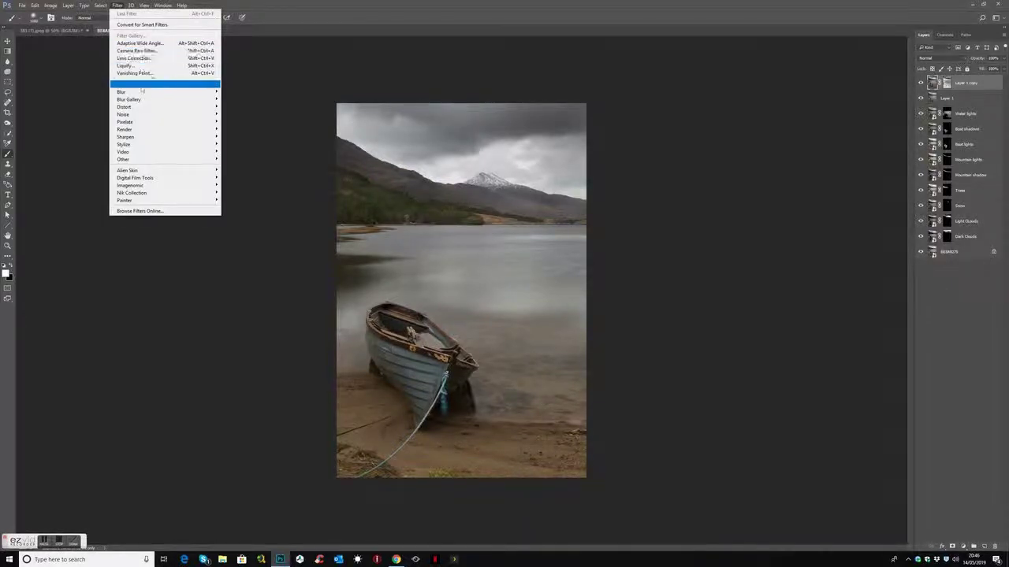
pyautogui.moveTo(138, 137)
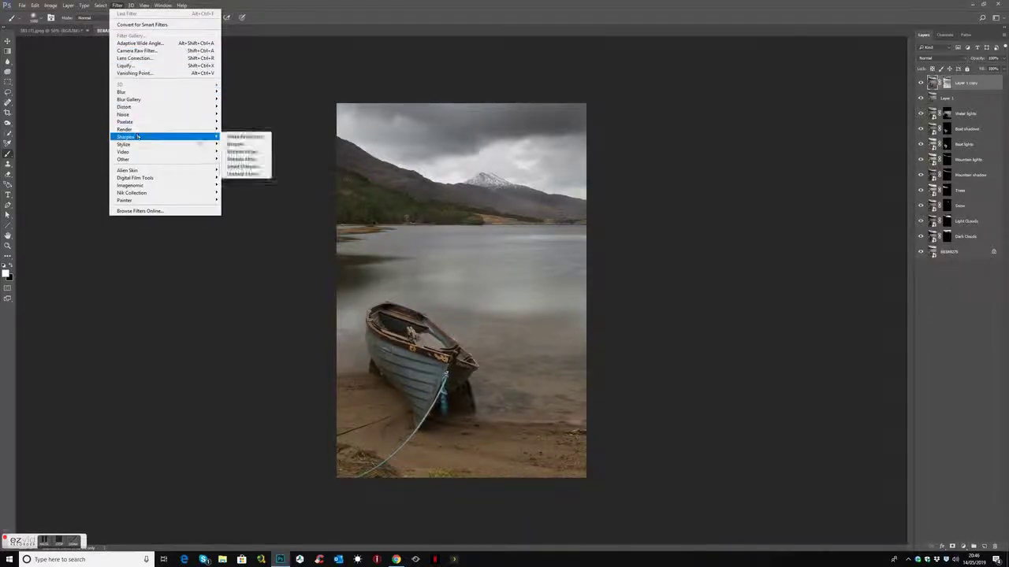
pyautogui.click(243, 173)
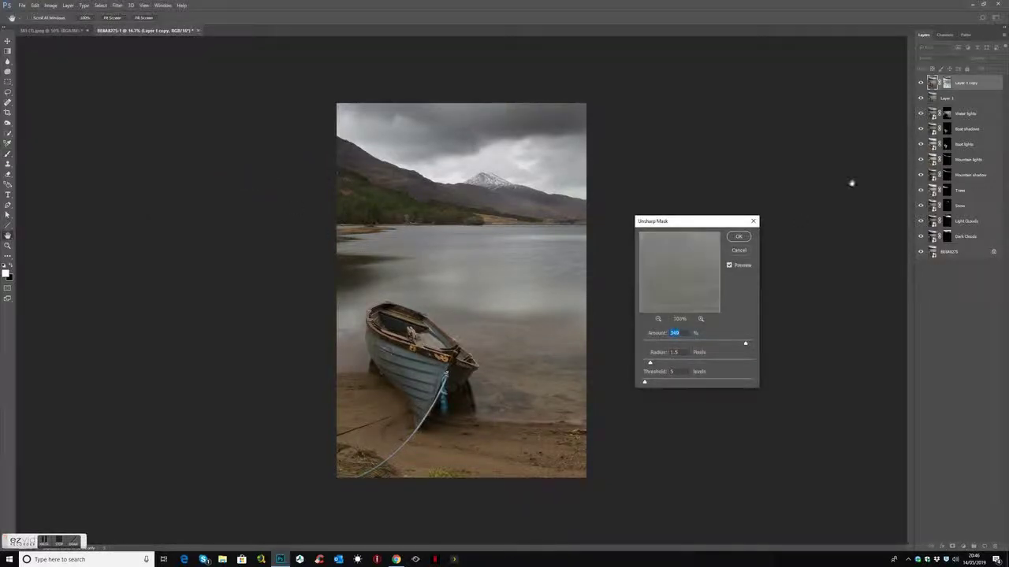
pyautogui.moveTo(697, 282); pyautogui.dragTo(623, 218)
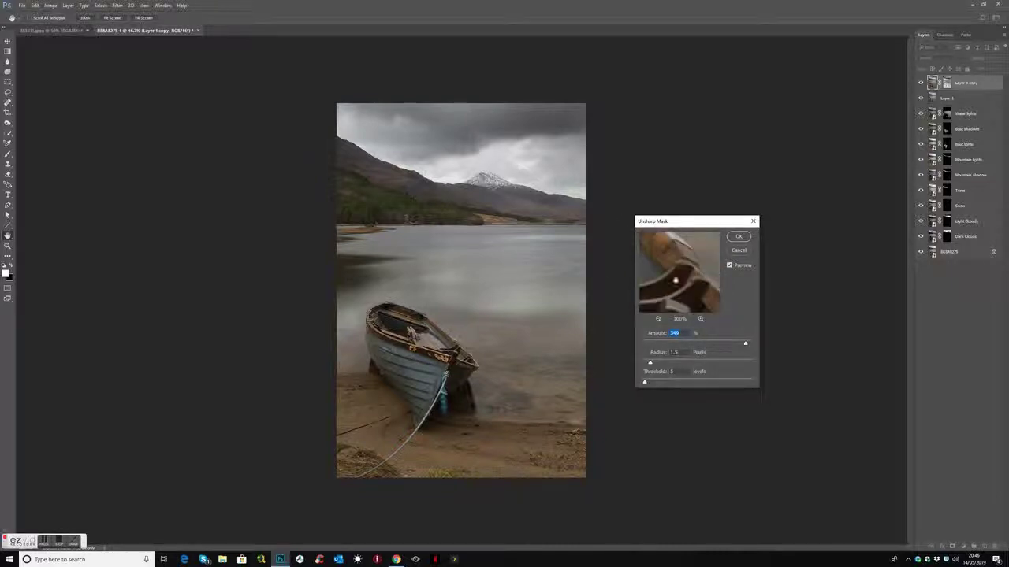
pyautogui.click(741, 237)
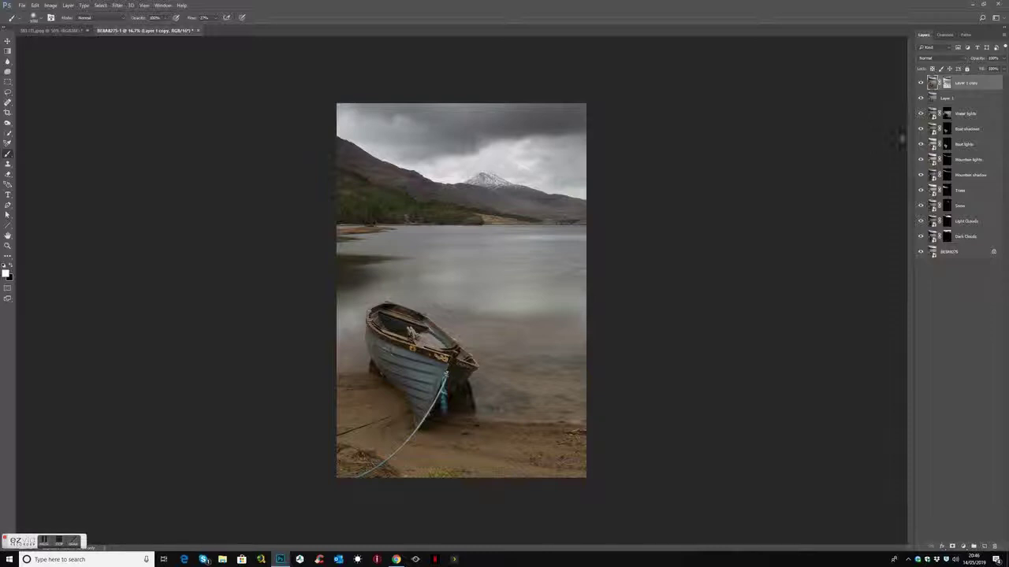
# Step: Stamp all visible layers into a new merged layer above Layer 1 copy and duplicate it
pyautogui.hotkey('ctrl', 'shift', 'alt', 'e')
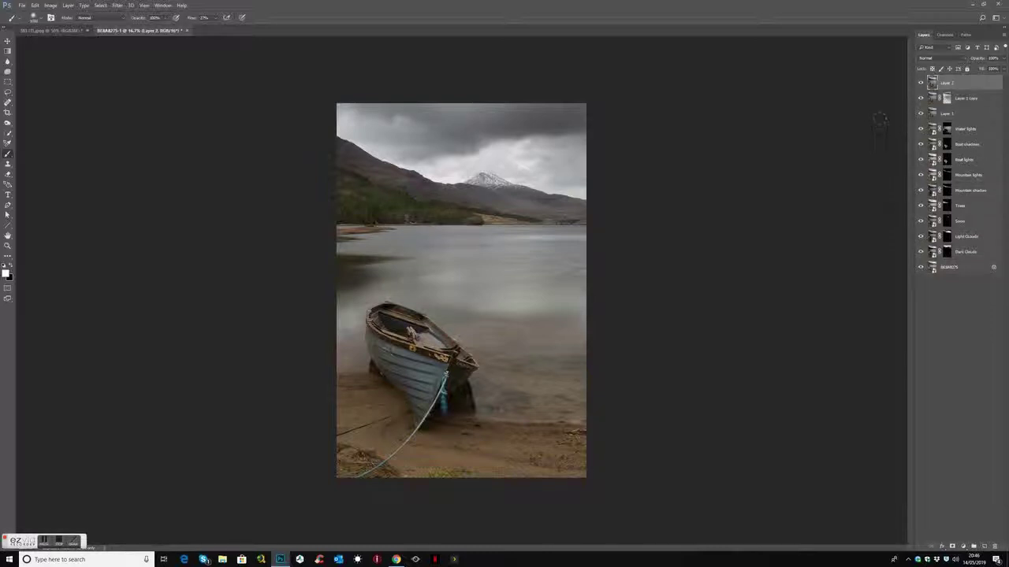
pyautogui.hotkey('ctrl', 'j')
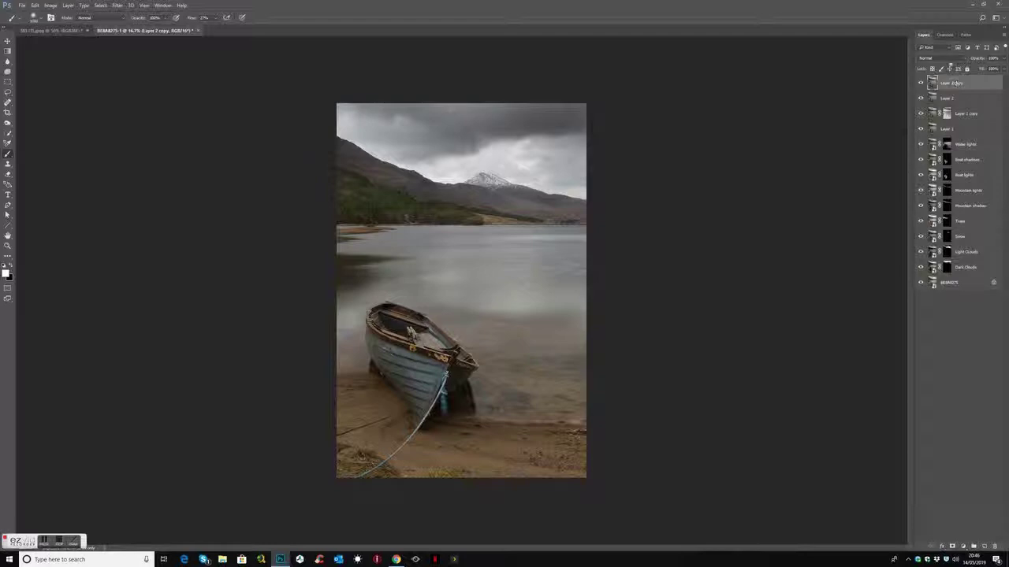
# Step: Compare the Red and Green channels and use the Red channel's selection, inverted, as a layer mask on Layer 2 copy
pyautogui.click(945, 35)
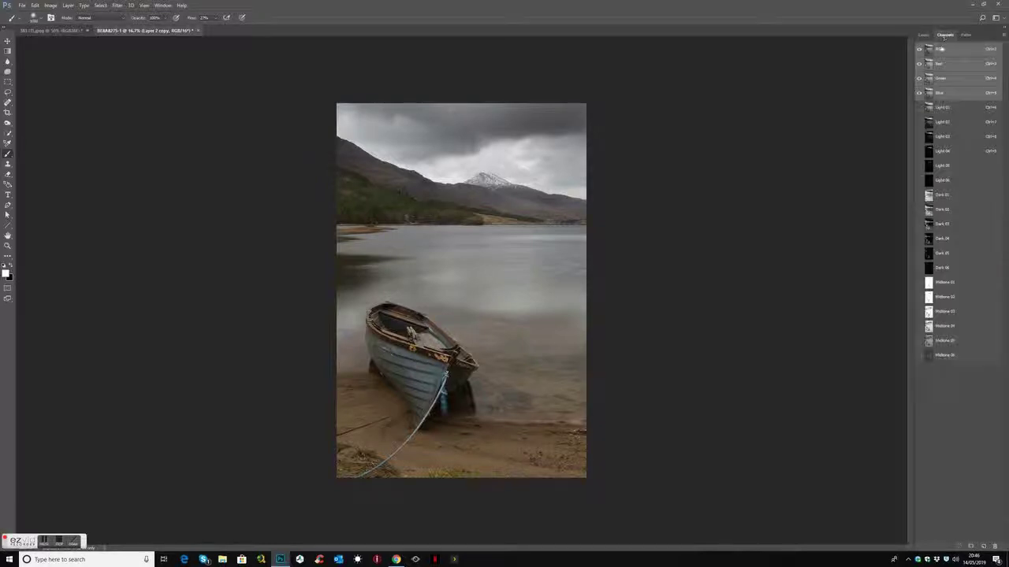
pyautogui.click(930, 66)
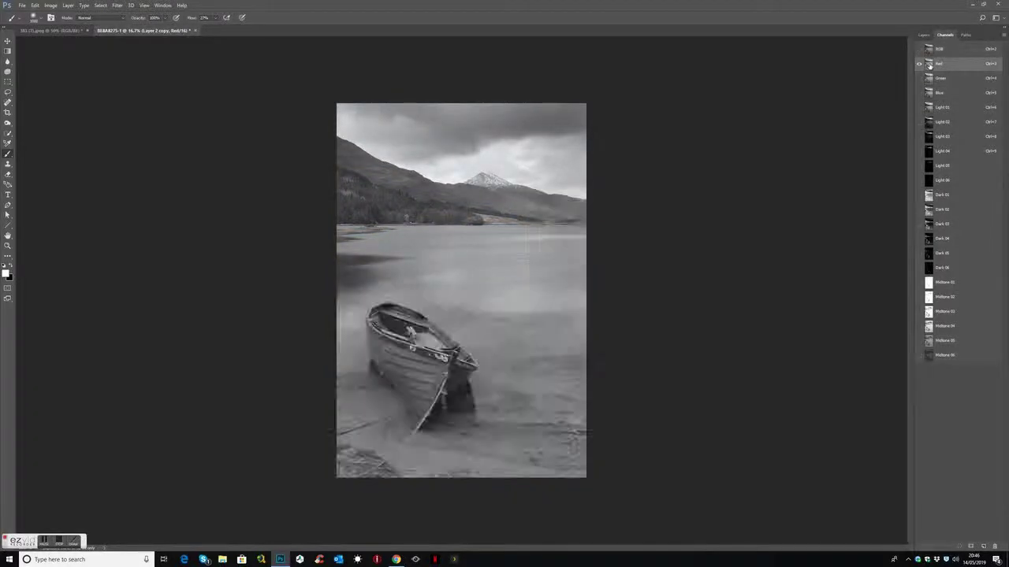
pyautogui.click(930, 82)
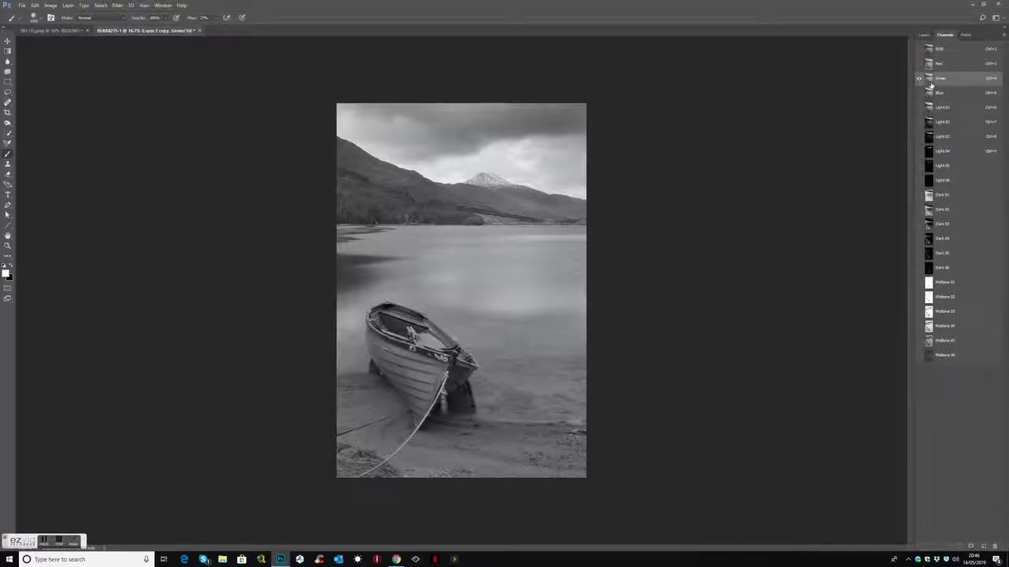
pyautogui.click(932, 66)
pyautogui.hotkey('ctrl', 'alt', '2')
pyautogui.click(919, 49)
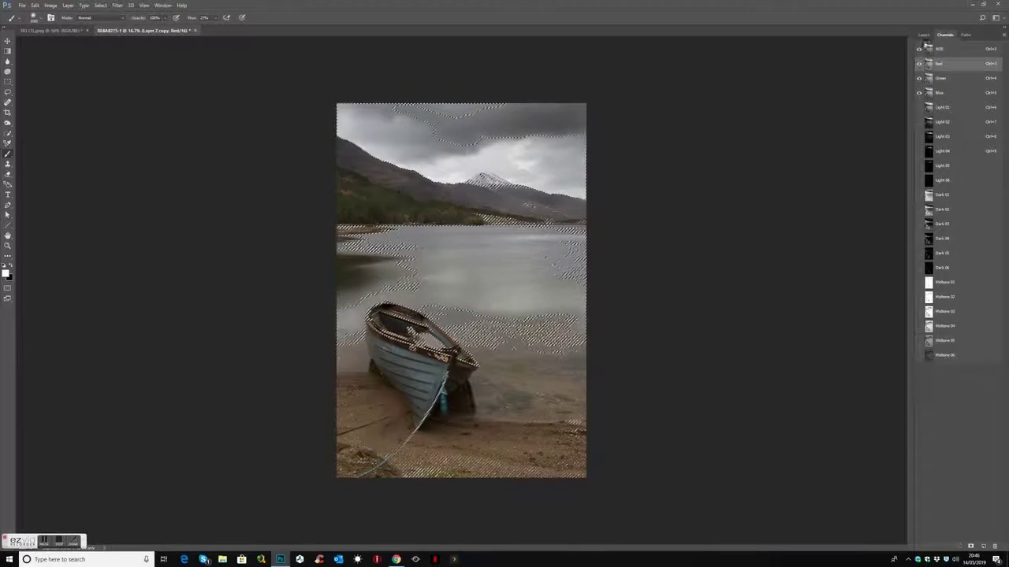
pyautogui.click(924, 35)
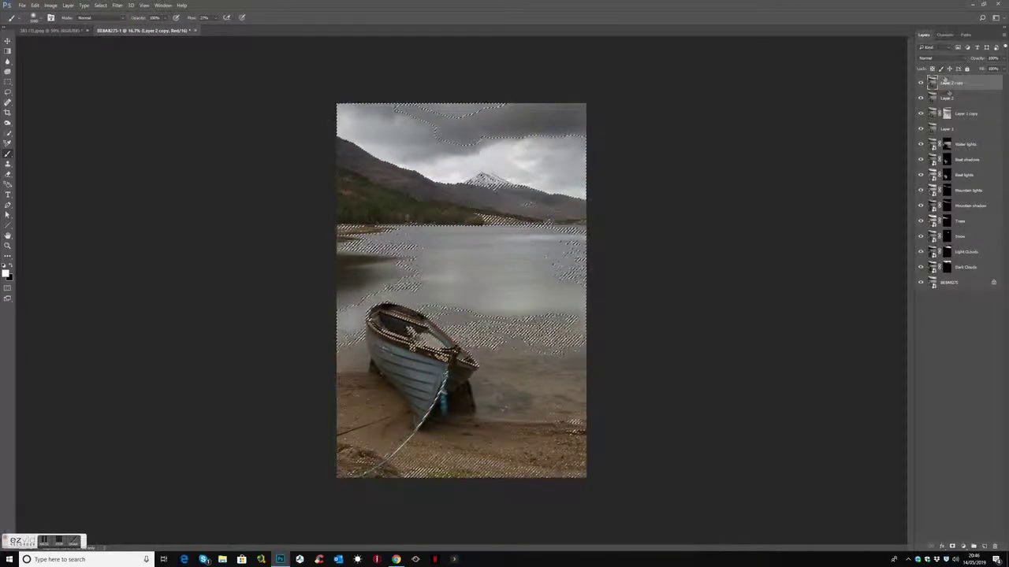
pyautogui.click(952, 547)
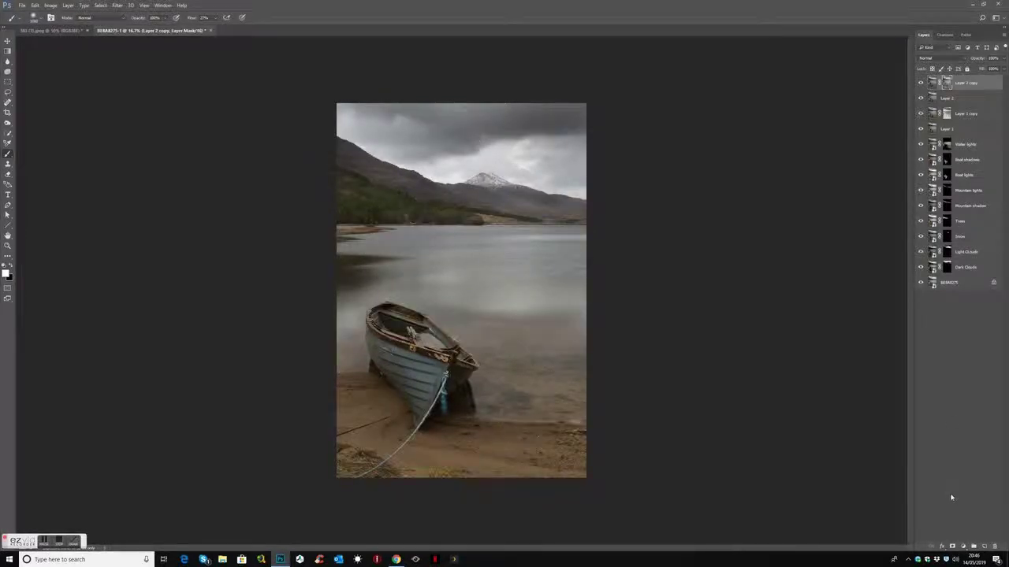
# Step: Sharpen the image of Layer 2 copy with Unsharp Mask at 276%, radius 1.5 pixels and threshold 5, previewing the mountain
pyautogui.click(935, 83)
pyautogui.scroll(4, 445, 186)
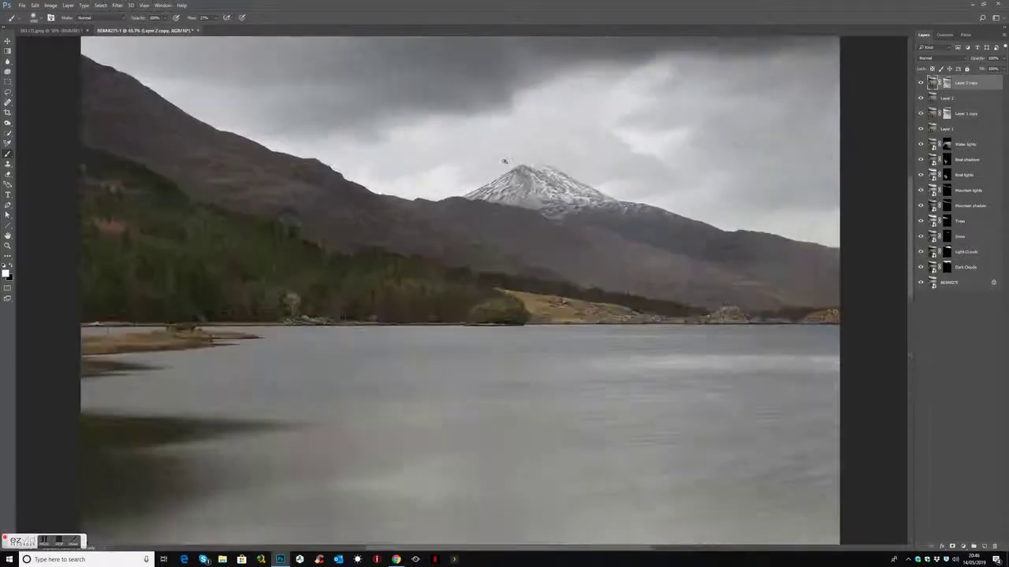
pyautogui.click(116, 6)
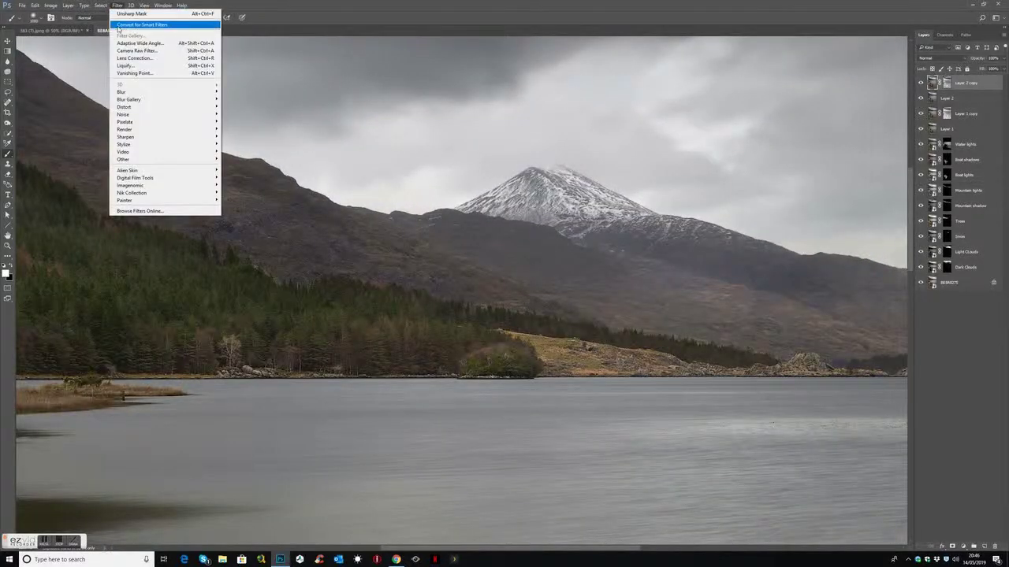
pyautogui.moveTo(132, 140)
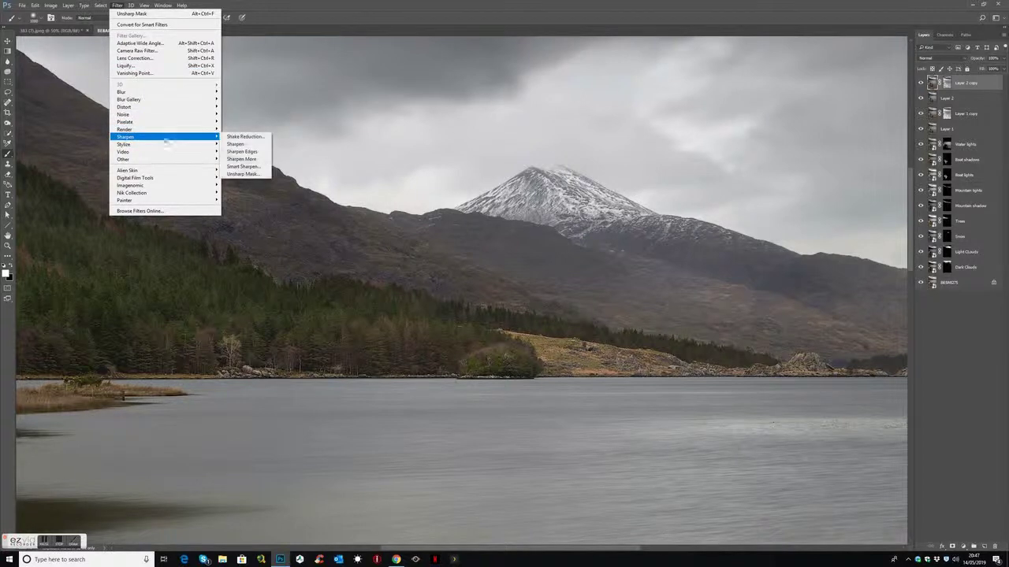
pyautogui.click(247, 175)
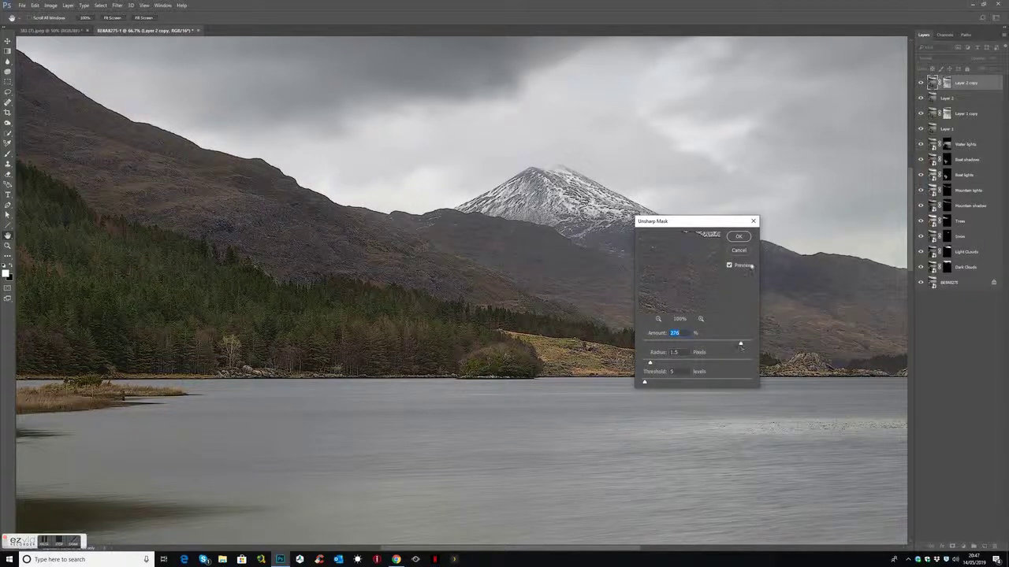
pyautogui.click(739, 238)
pyautogui.press('b')
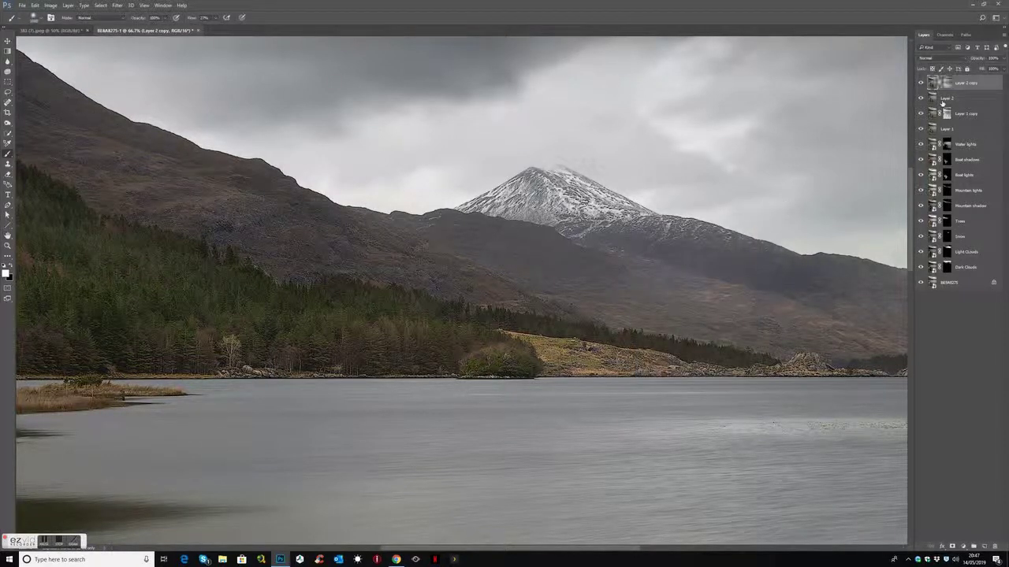
# Step: Paint the layer mask of Layer 2 copy white over the sand, mountains and sky with the brush at 100% flow
pyautogui.click(946, 84)
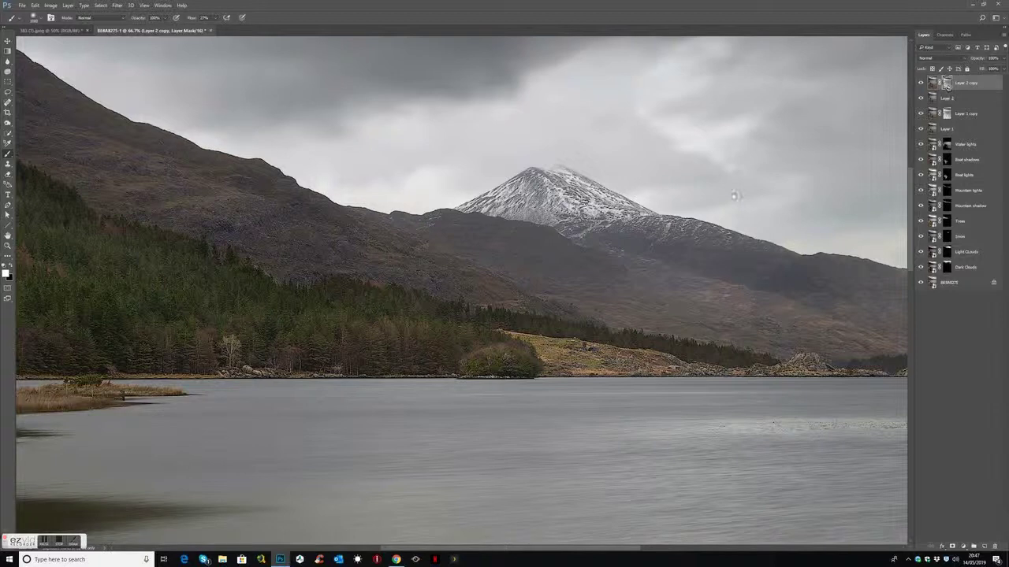
pyautogui.hotkey('ctrl', '-')
pyautogui.hotkey('ctrl', '-')
pyautogui.hotkey('ctrl', '-')
pyautogui.hotkey('ctrl', '-')
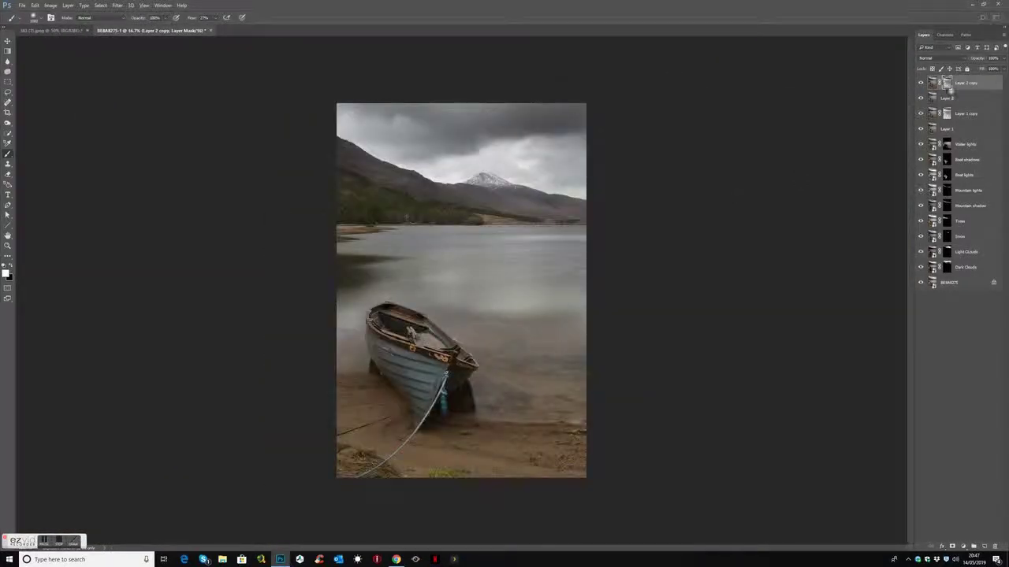
pyautogui.keyDown('alt'); pyautogui.click(948, 87); pyautogui.keyUp('alt')
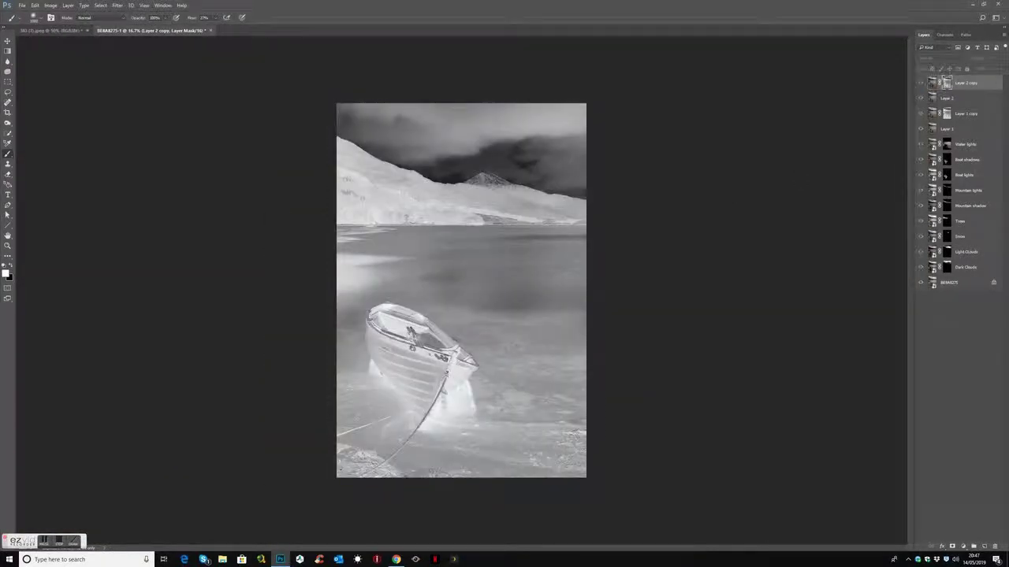
pyautogui.moveTo(584, 390)
pyautogui.mouseDown()
pyautogui.moveTo(312, 381)
pyautogui.moveTo(583, 406)
pyautogui.mouseUp()
pyautogui.click(215, 19)
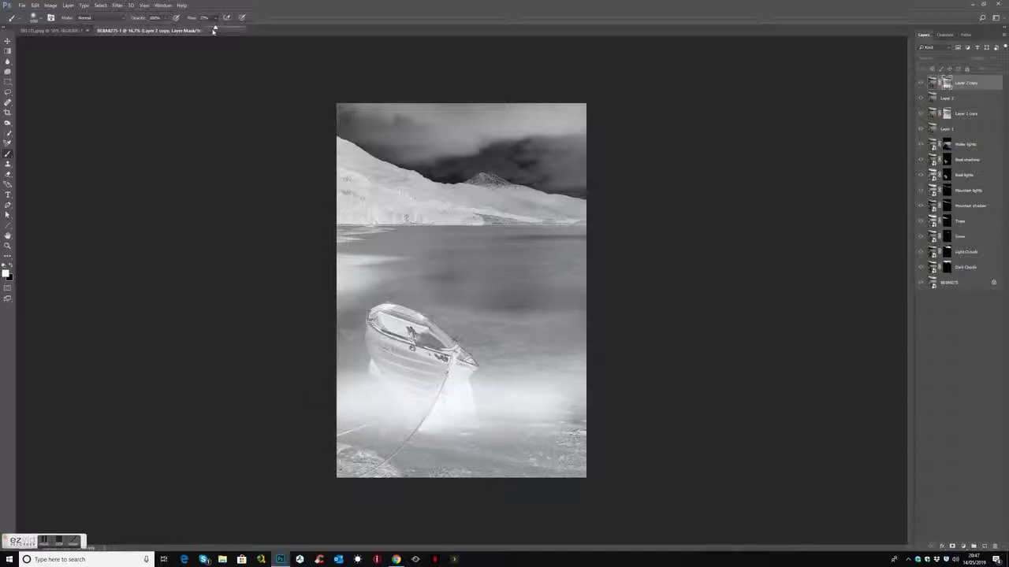
pyautogui.moveTo(599, 471)
pyautogui.mouseDown()
pyautogui.moveTo(441, 469)
pyautogui.moveTo(599, 418)
pyautogui.moveTo(292, 462)
pyautogui.moveTo(587, 387)
pyautogui.moveTo(442, 378)
pyautogui.mouseUp()
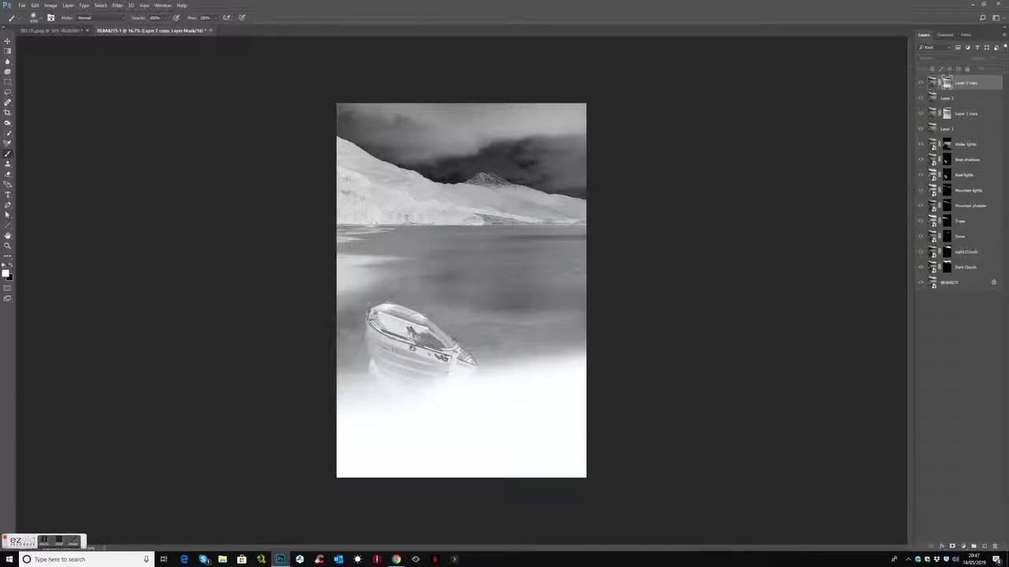
pyautogui.moveTo(358, 332)
pyautogui.mouseDown()
pyautogui.moveTo(356, 340)
pyautogui.moveTo(336, 293)
pyautogui.moveTo(344, 249)
pyautogui.moveTo(583, 276)
pyautogui.moveTo(339, 240)
pyautogui.moveTo(583, 229)
pyautogui.moveTo(556, 206)
pyautogui.moveTo(339, 189)
pyautogui.moveTo(426, 189)
pyautogui.moveTo(347, 158)
pyautogui.moveTo(528, 197)
pyautogui.moveTo(583, 118)
pyautogui.moveTo(339, 130)
pyautogui.mouseUp()
pyautogui.moveTo(489, 140)
pyautogui.mouseDown()
pyautogui.moveTo(402, 153)
pyautogui.moveTo(564, 173)
pyautogui.moveTo(394, 161)
pyautogui.moveTo(446, 175)
pyautogui.moveTo(512, 174)
pyautogui.moveTo(581, 120)
pyautogui.moveTo(544, 114)
pyautogui.mouseUp()
pyautogui.keyDown('alt'); pyautogui.click(948, 84); pyautogui.keyUp('alt')
# Step: Compare the mountain detail with and without Layer 2 copy and invert its layer mask to black
pyautogui.scroll(2, 516, 165)
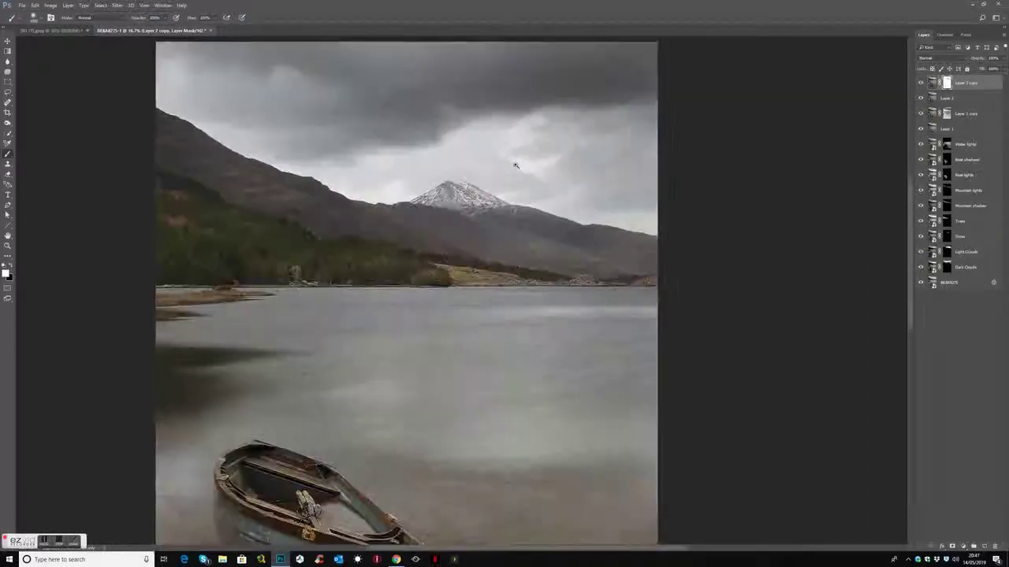
pyautogui.scroll(1, 516, 165)
pyautogui.scroll(1, 516, 166)
pyautogui.click(922, 83)
pyautogui.click(922, 83)
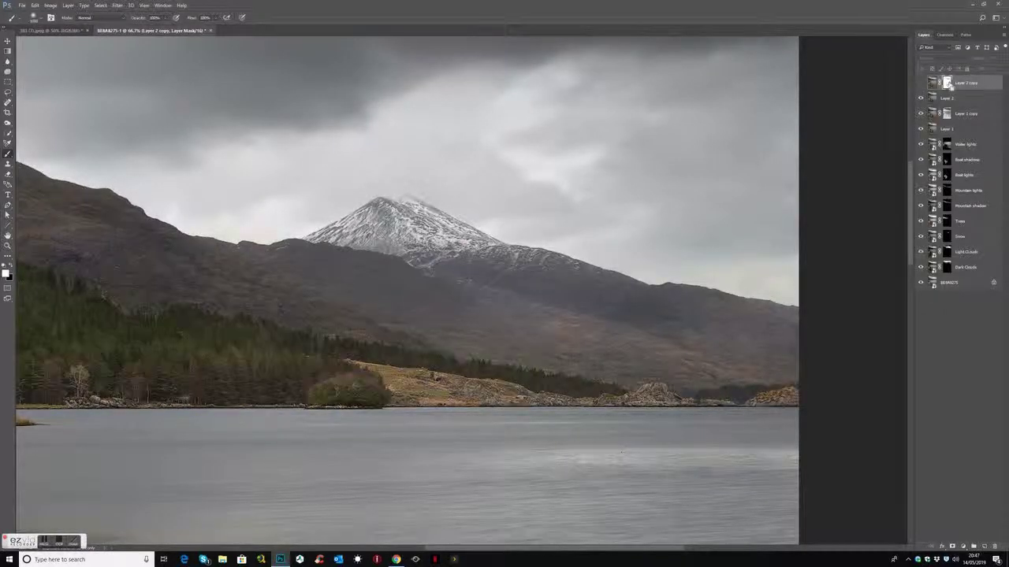
pyautogui.click(921, 84)
pyautogui.hotkey('ctrl', '-')
pyautogui.hotkey('ctrl', '-')
pyautogui.hotkey('ctrl', '-')
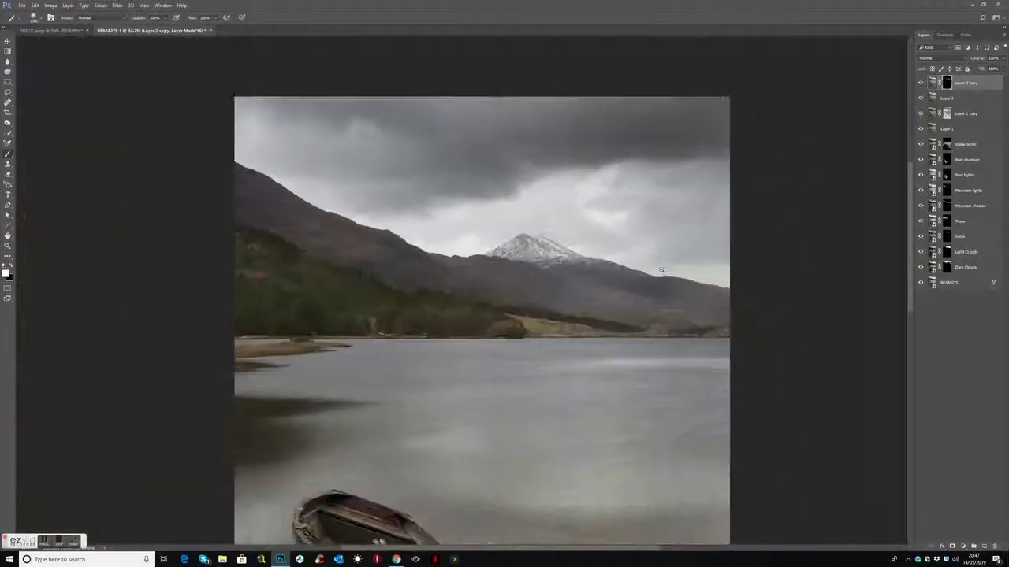
pyautogui.hotkey('ctrl', '-')
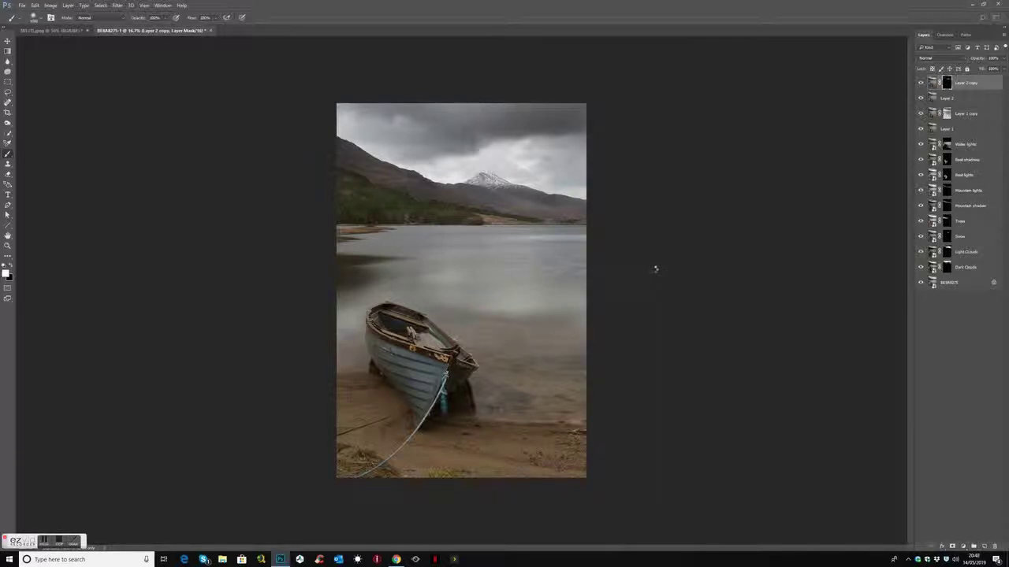
# Step: Stamp the visible layers into a new layer and apply Color Efex Pro 4 Tonal Contrast with Midtones 7% and Shadows 12%
pyautogui.hotkey('ctrl', 'shift', 'alt', 'e')
pyautogui.click(118, 5)
pyautogui.moveTo(136, 193)
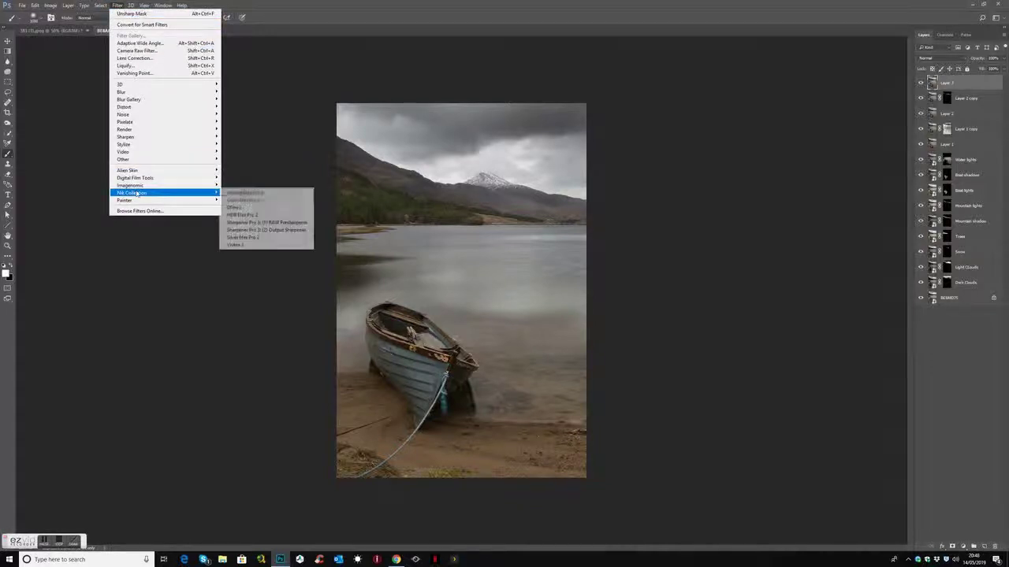
pyautogui.click(245, 197)
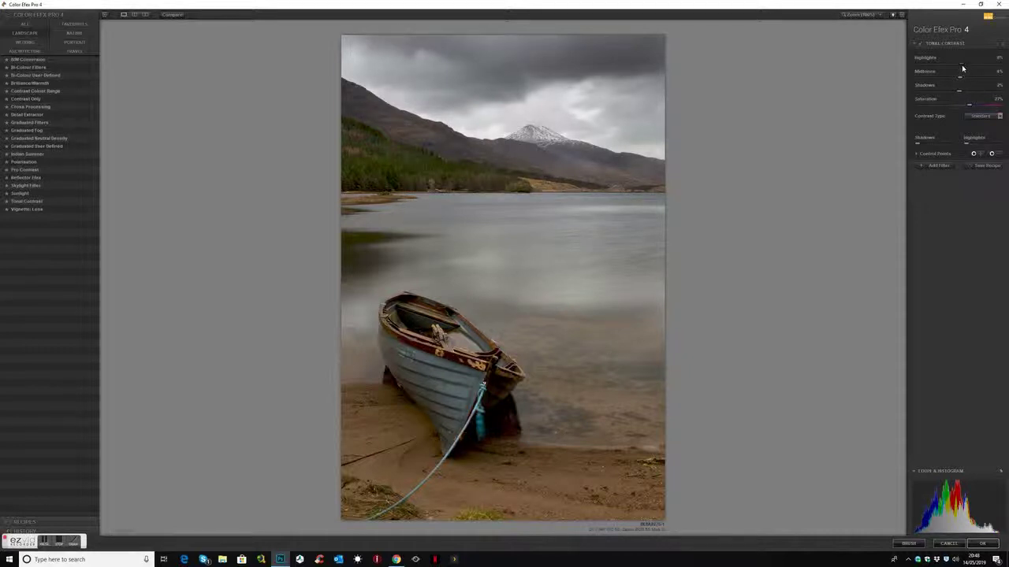
pyautogui.moveTo(967, 79); pyautogui.dragTo(966, 93)
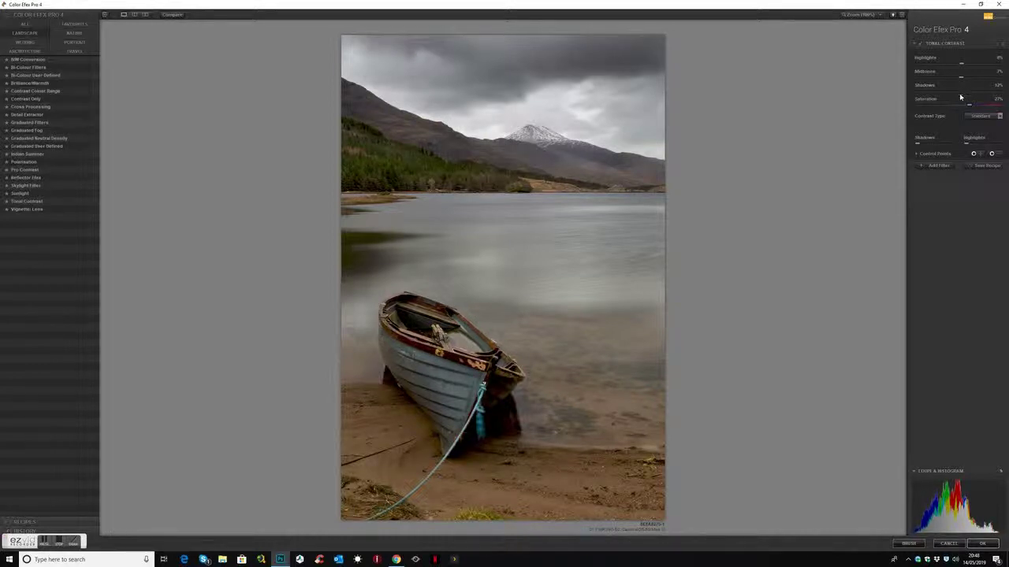
pyautogui.click(975, 549)
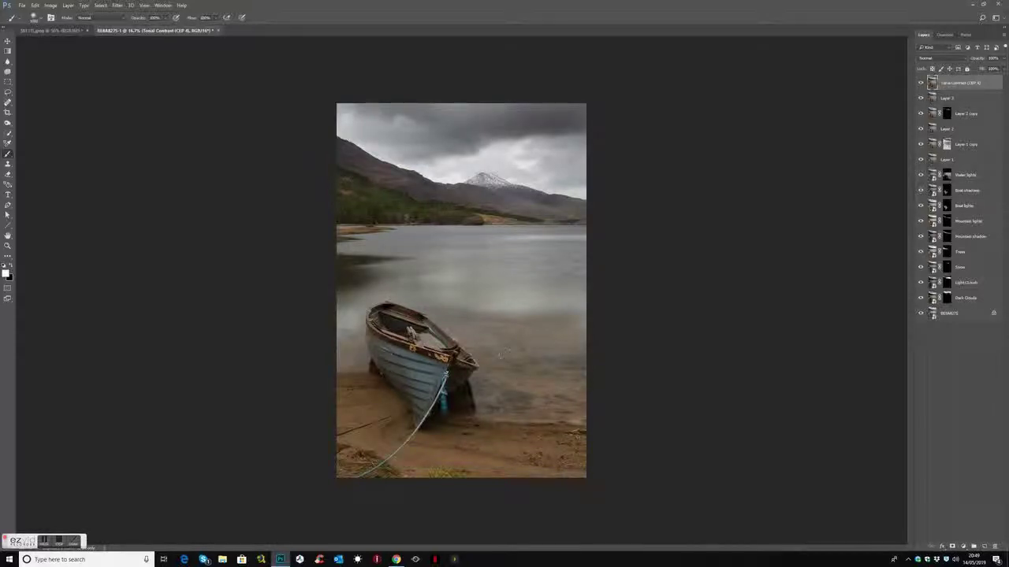
# Step: Pick the dodge/burn tool for the Tonal Contrast layer and set its tonal range to Highlights
pyautogui.click(7, 136)
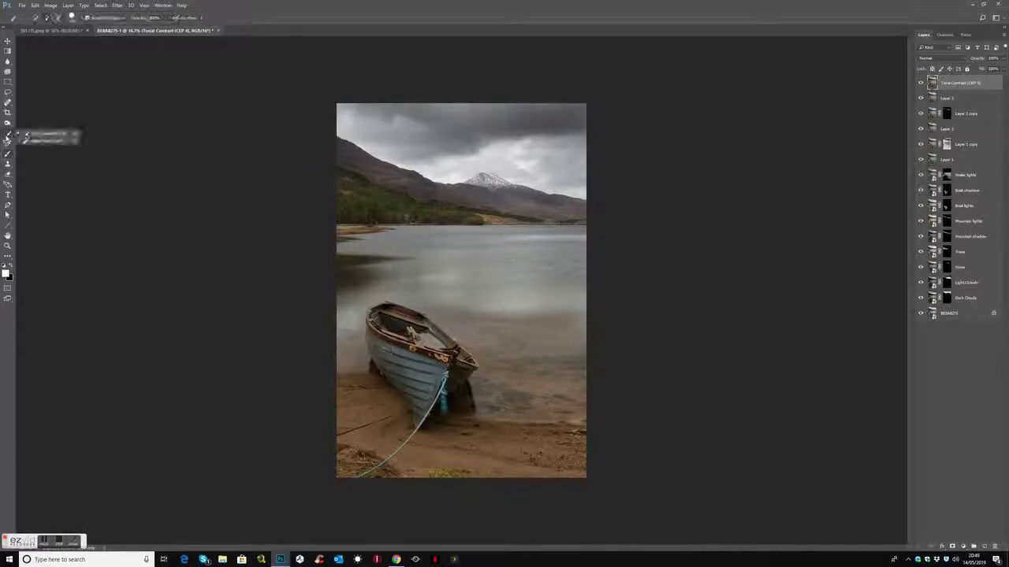
pyautogui.click(7, 166)
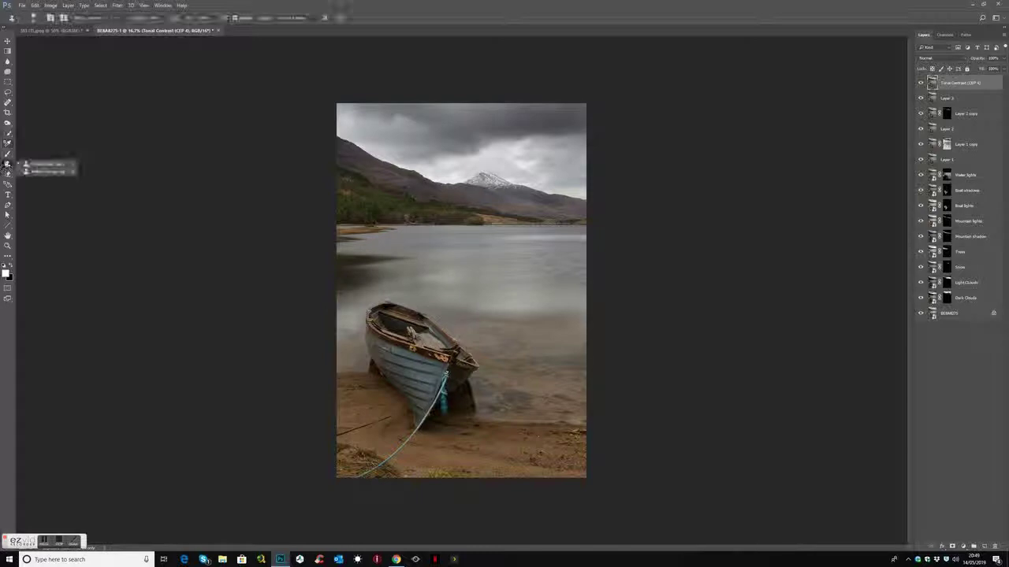
pyautogui.click(7, 124)
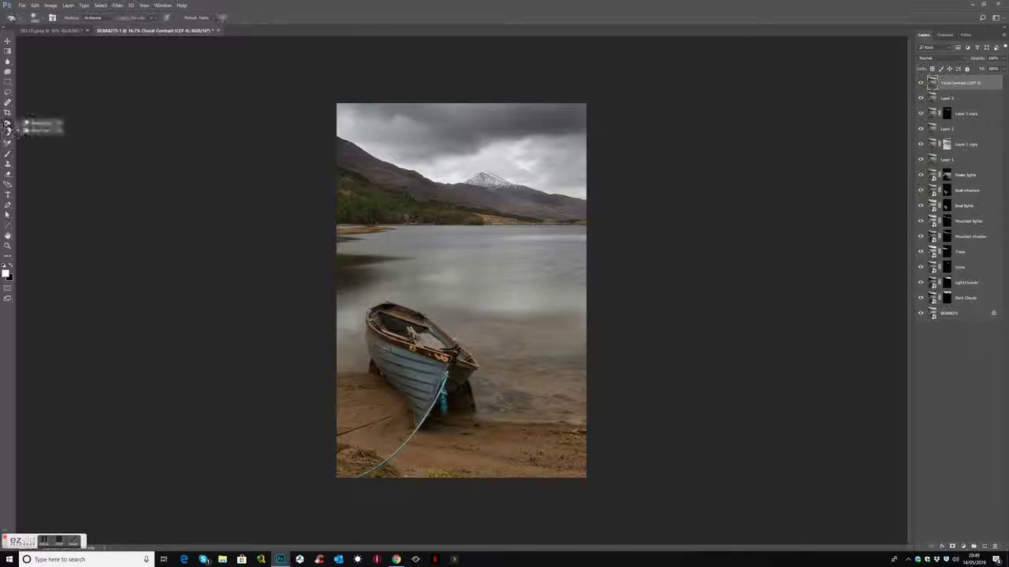
pyautogui.click(93, 17)
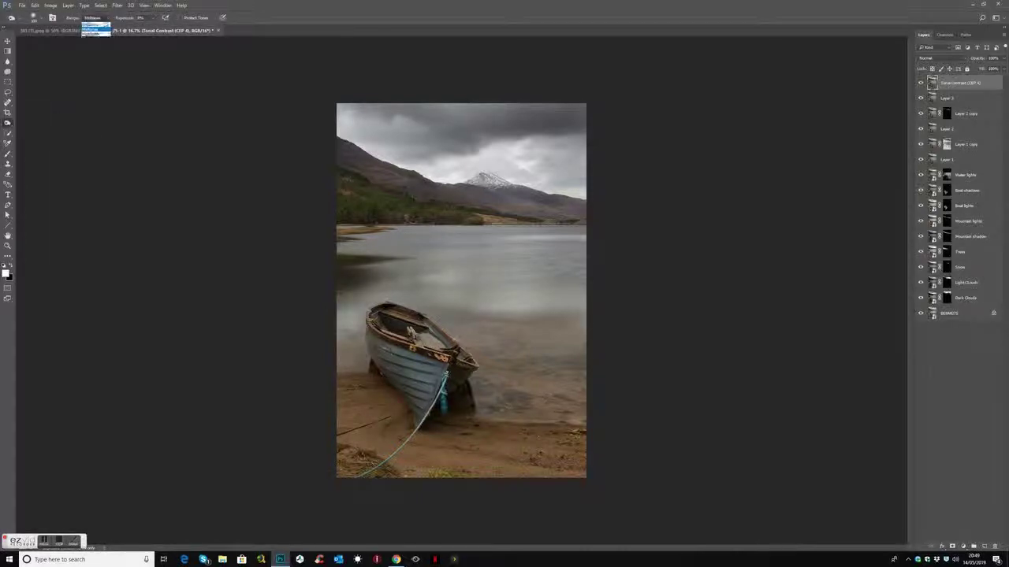
pyautogui.click(94, 34)
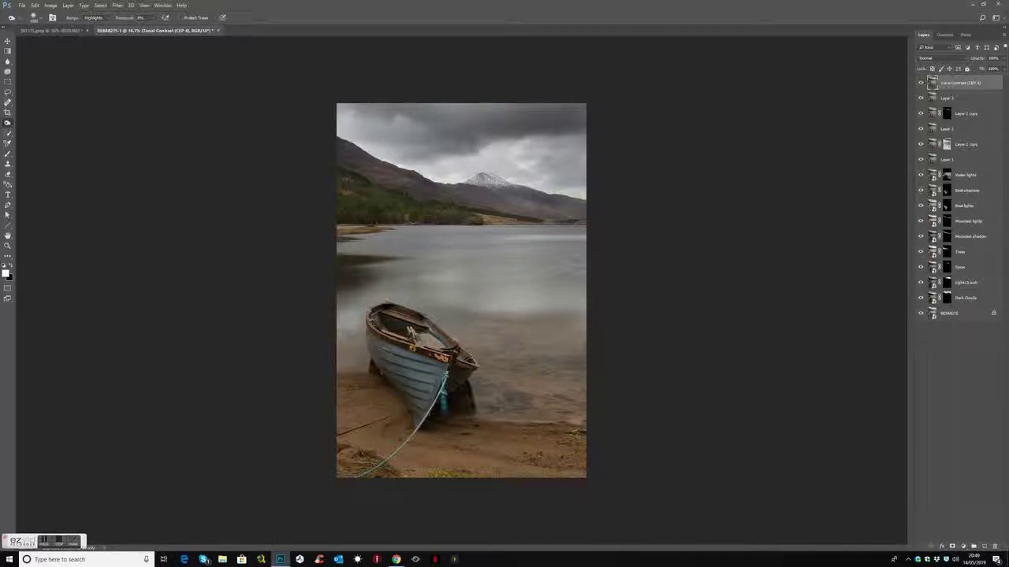
# Step: Open the Camera Raw filter on the Tonal Contrast layer and try a darkening Lens Corrections vignette, resetting its amount
pyautogui.click(117, 6)
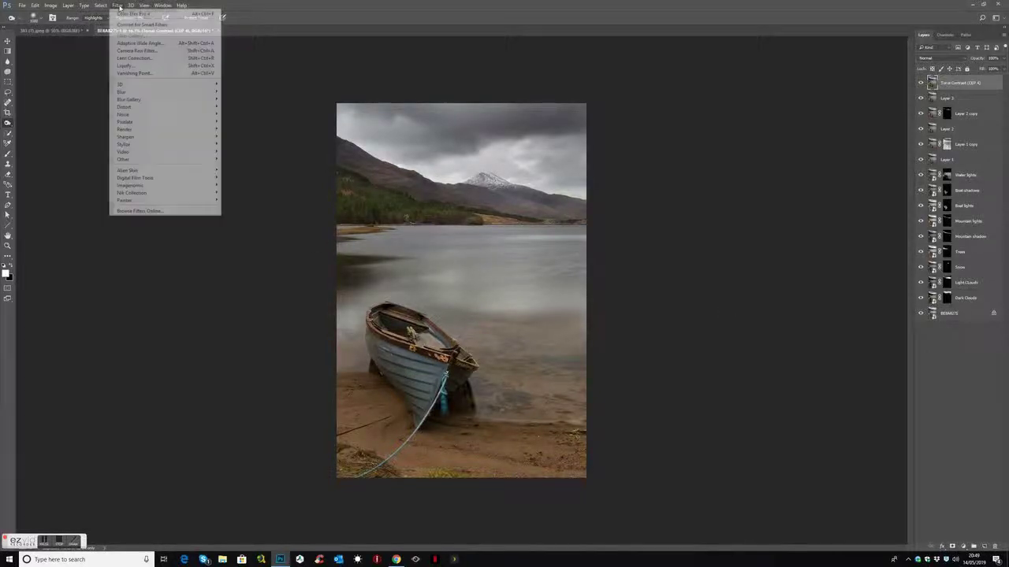
pyautogui.click(129, 50)
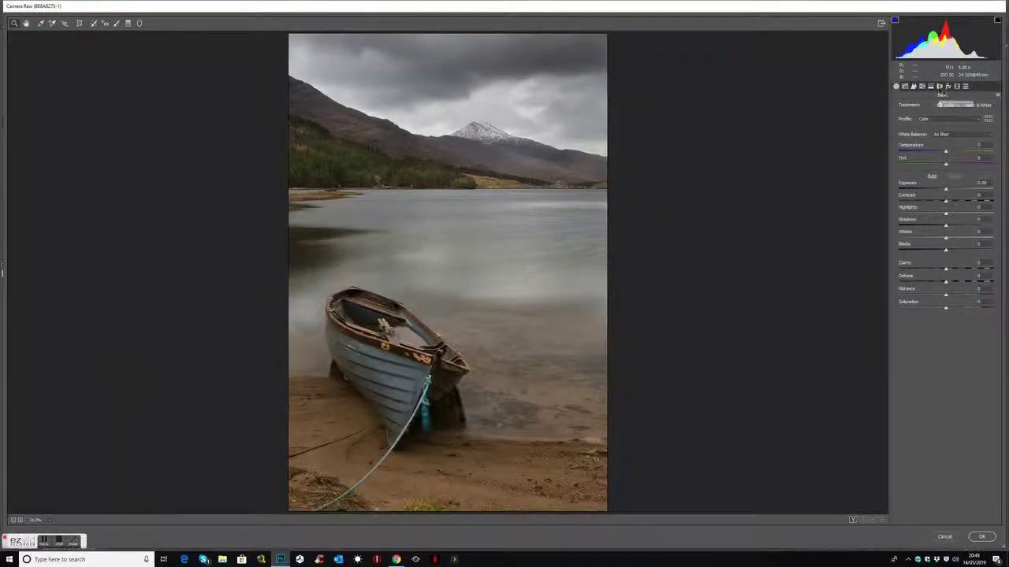
pyautogui.click(939, 87)
pyautogui.moveTo(947, 238); pyautogui.dragTo(932, 239)
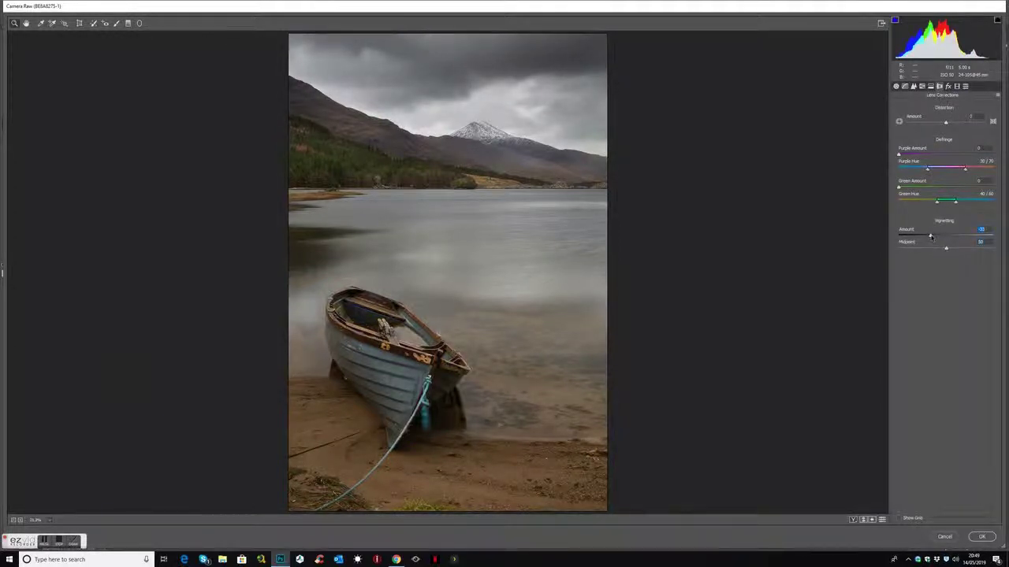
pyautogui.doubleClick(932, 237)
# Step: Raise Exposure to +0.20, add a slight dark post-crop vignette with Highlight Priority style, and apply the Camera Raw filter
pyautogui.click(895, 86)
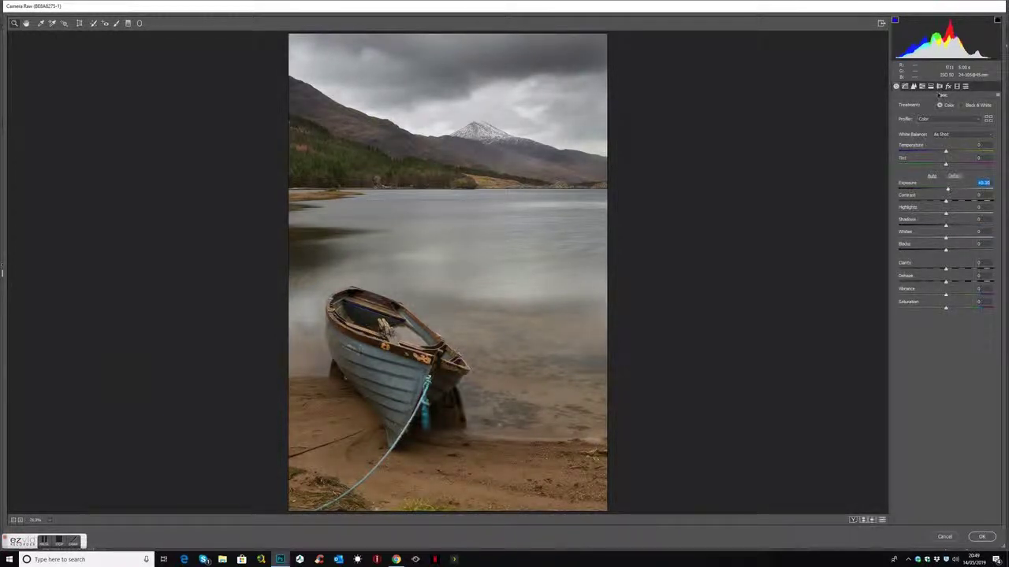
pyautogui.click(940, 87)
pyautogui.click(948, 87)
pyautogui.moveTo(946, 190); pyautogui.dragTo(938, 193)
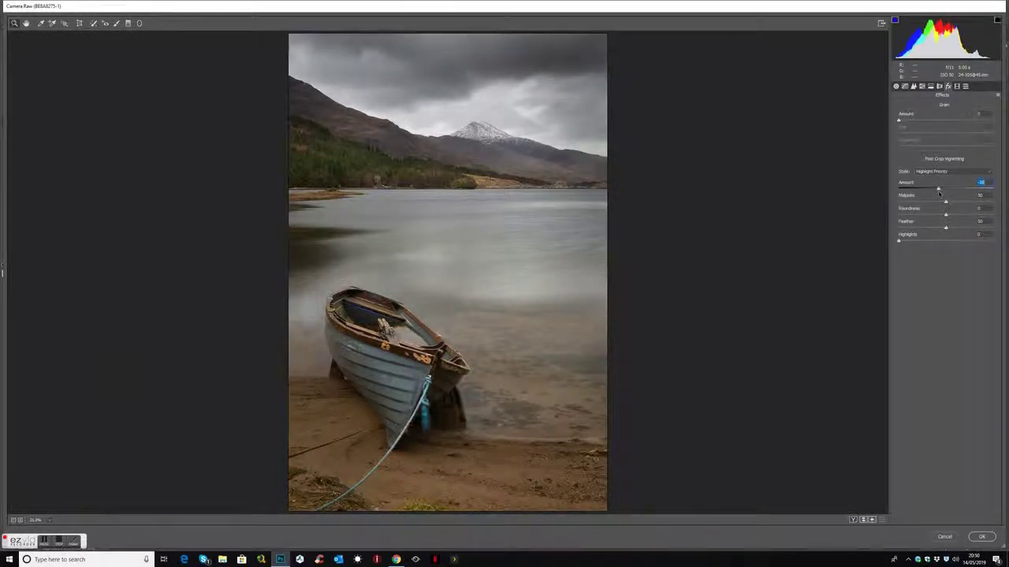
pyautogui.click(981, 536)
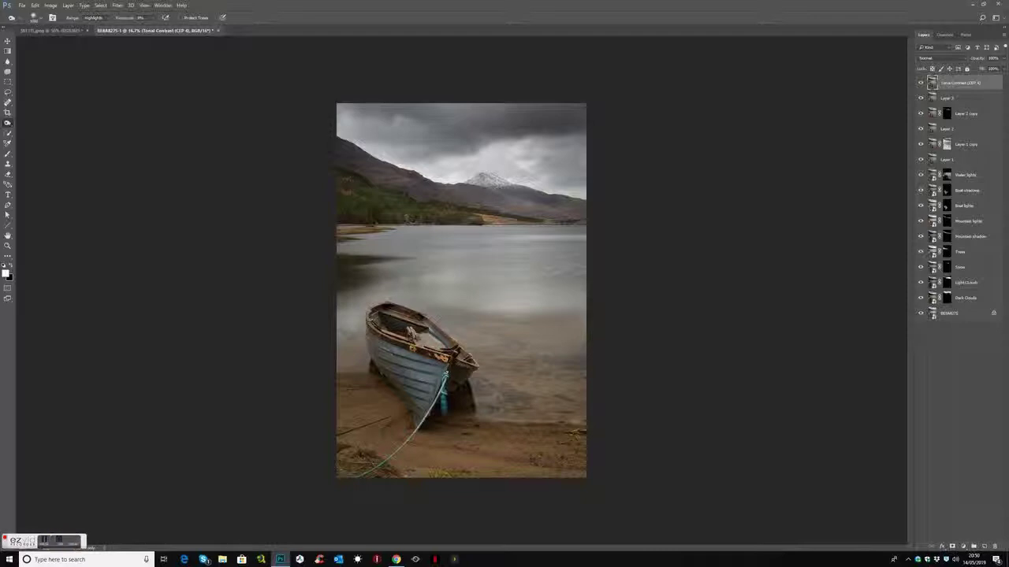
# Step: Hide the layers from Layer 3 down to Dark Clouds and compare the finished Tonal Contrast layer with the original background image
pyautogui.moveTo(920, 98); pyautogui.dragTo(923, 300)
pyautogui.click(921, 83)
pyautogui.click(921, 82)
pyautogui.click(922, 84)
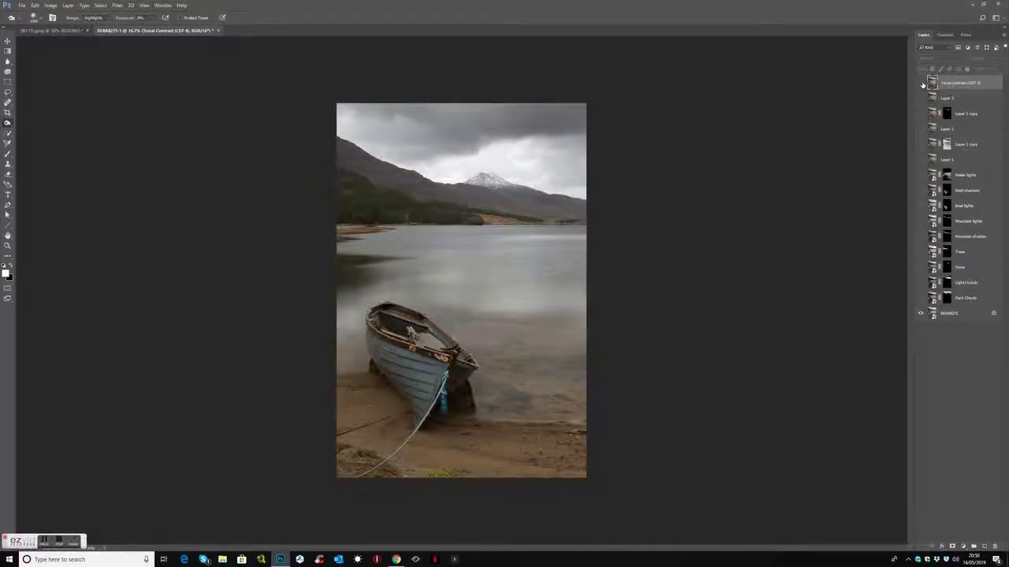
pyautogui.click(922, 83)
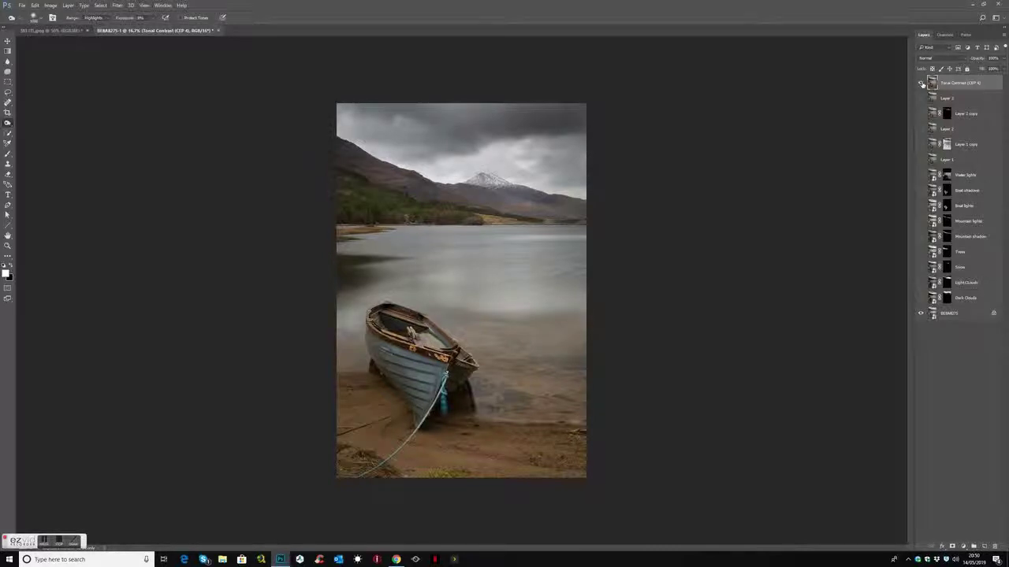
pyautogui.click(922, 84)
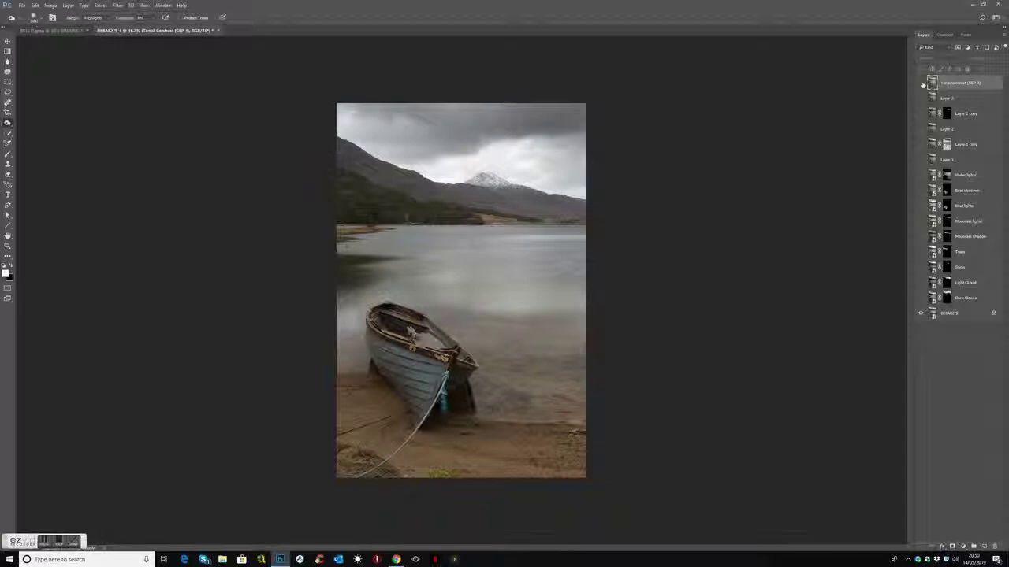
pyautogui.click(922, 83)
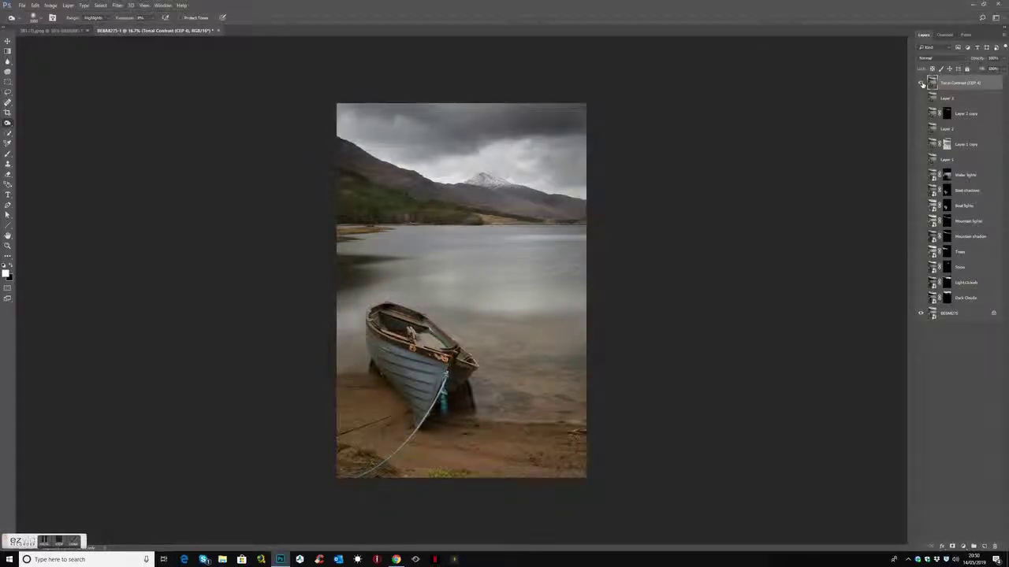